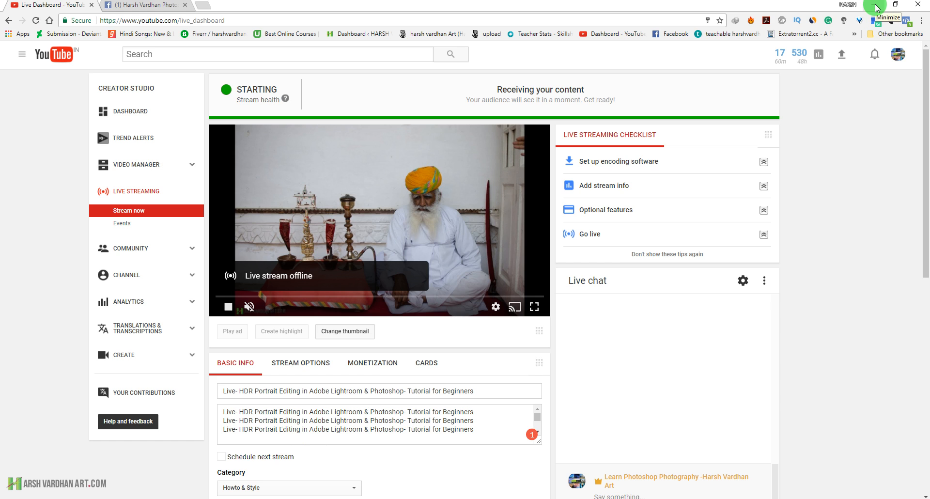
# Switch from the browser to OBS Studio, unmute the Mic/Aux audio source and return to Lightroom
pyautogui.click(876, 7)
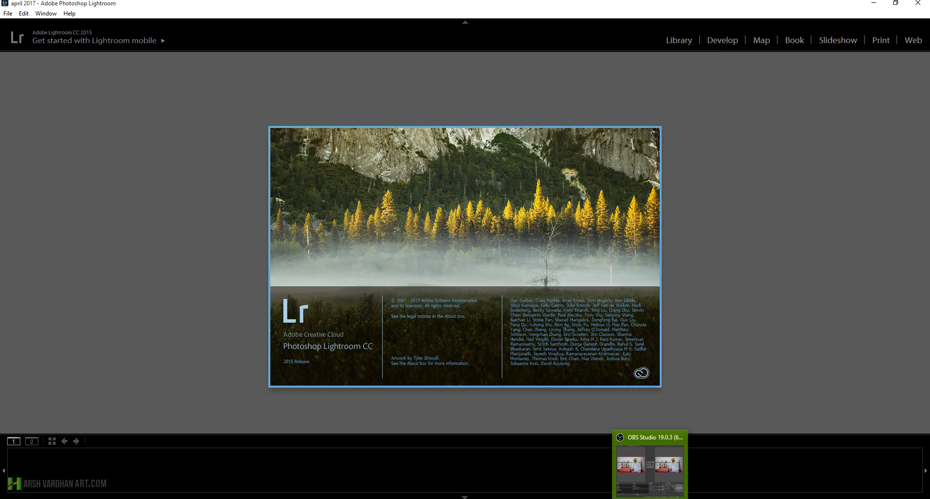
pyautogui.click(650, 498)
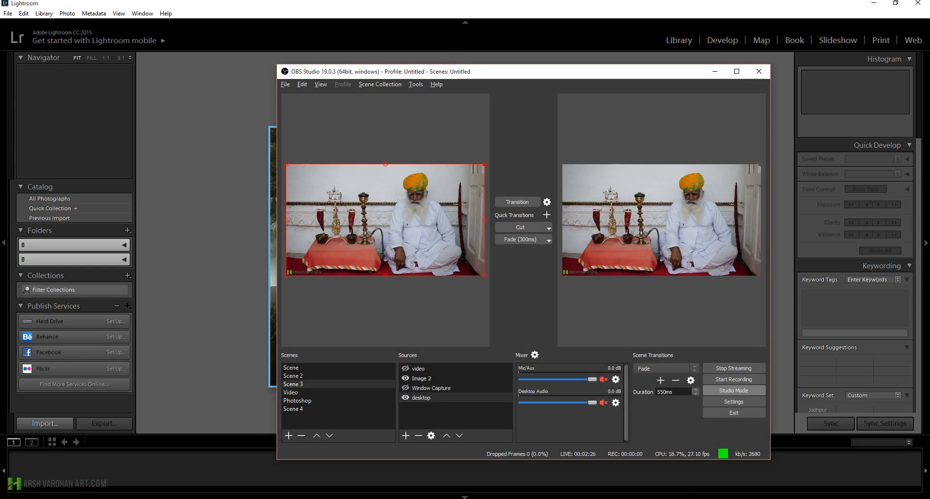
pyautogui.click(604, 380)
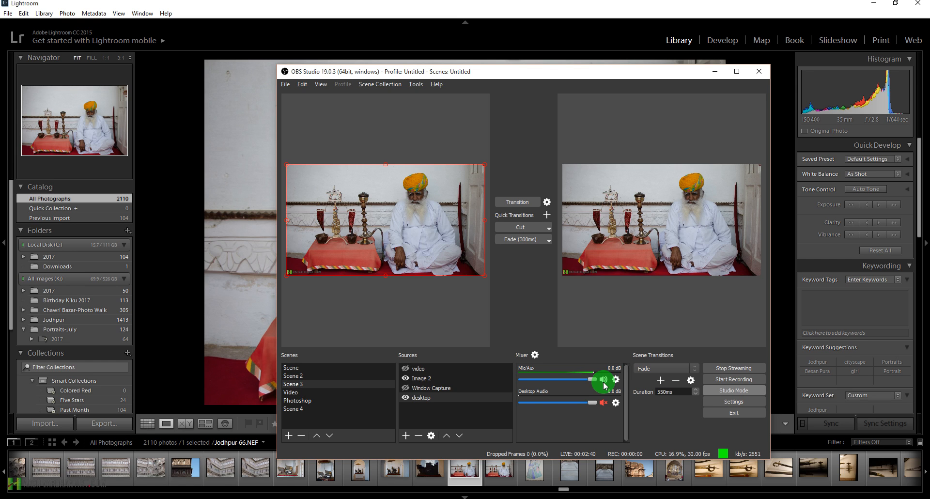
pyautogui.click(715, 75)
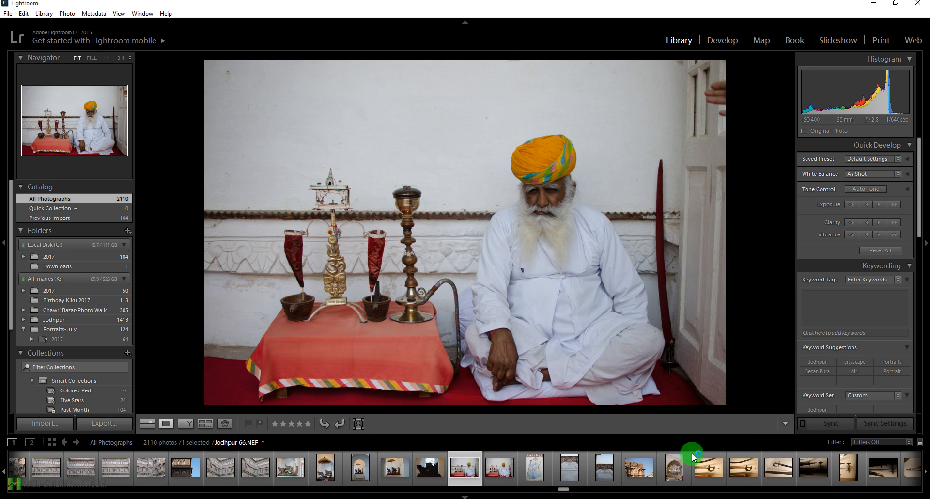
# Hide the Image 2 source of Scene 3 in OBS Studio and return to Lightroom
pyautogui.click(638, 498)
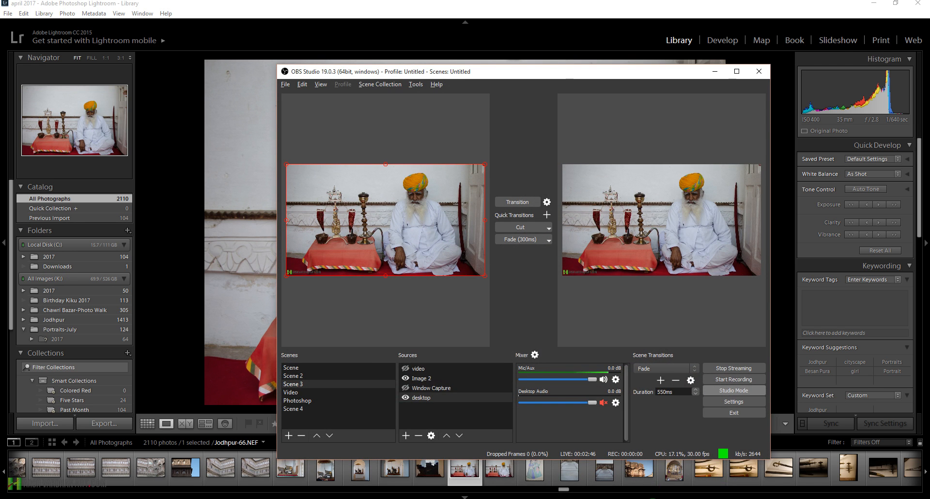
pyautogui.click(405, 378)
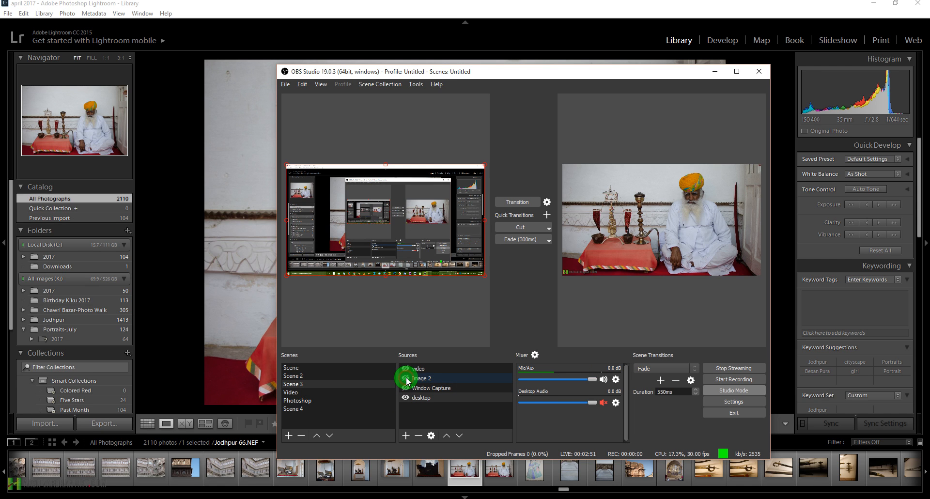
pyautogui.click(718, 71)
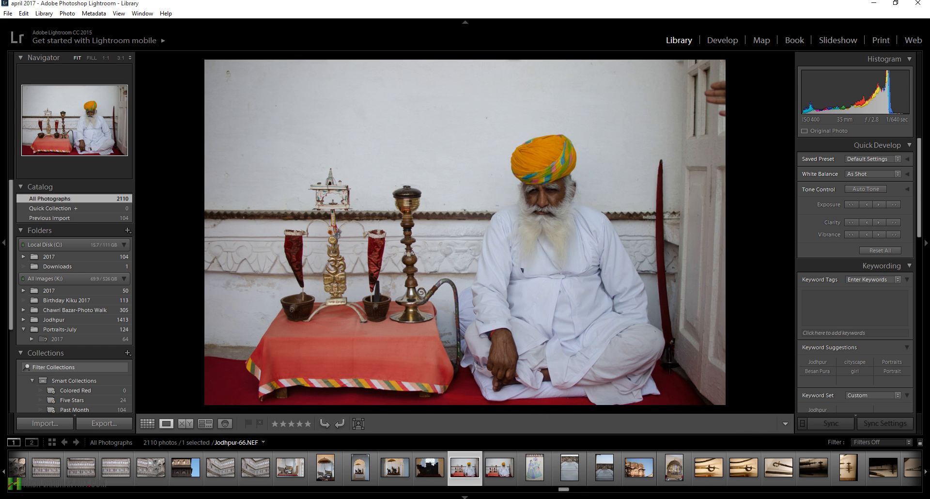
# Check the live broadcast on the YouTube live dashboard and in the Facebook page's live post, and return to Lightroom
pyautogui.click(722, 498)
pyautogui.click(722, 498)
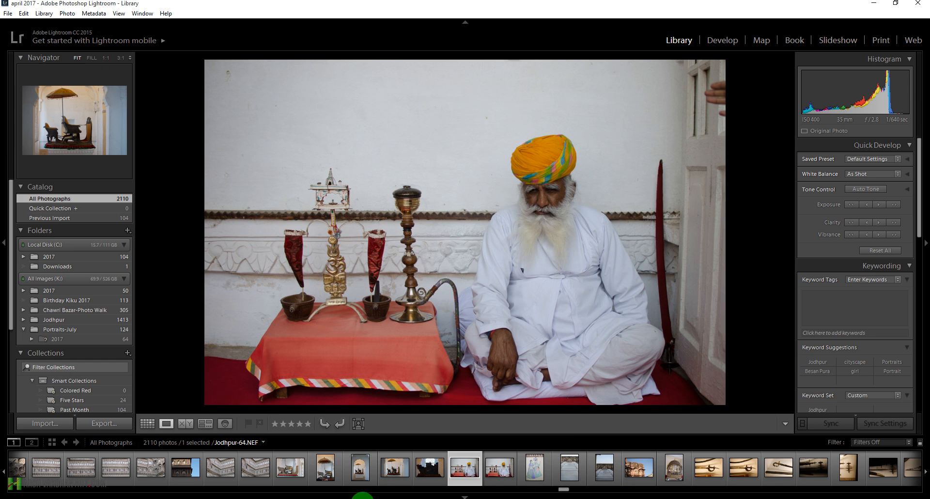
pyautogui.click(318, 494)
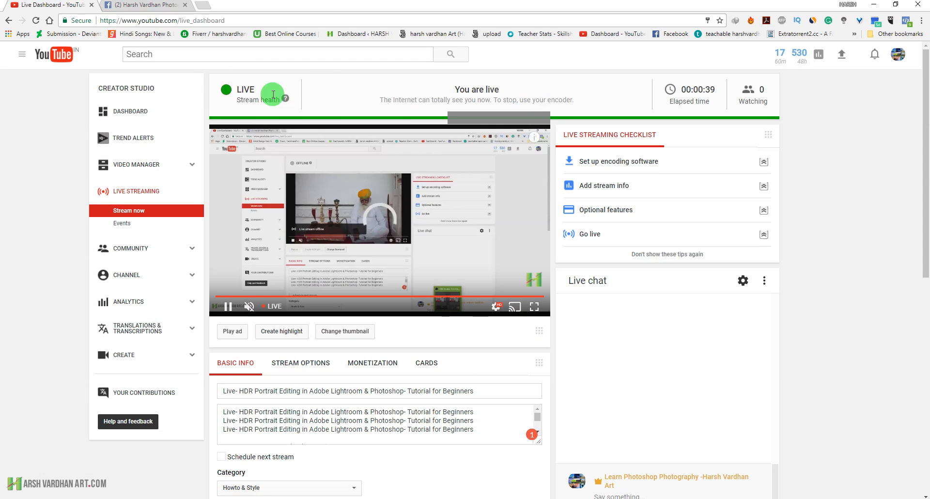
pyautogui.click(148, 5)
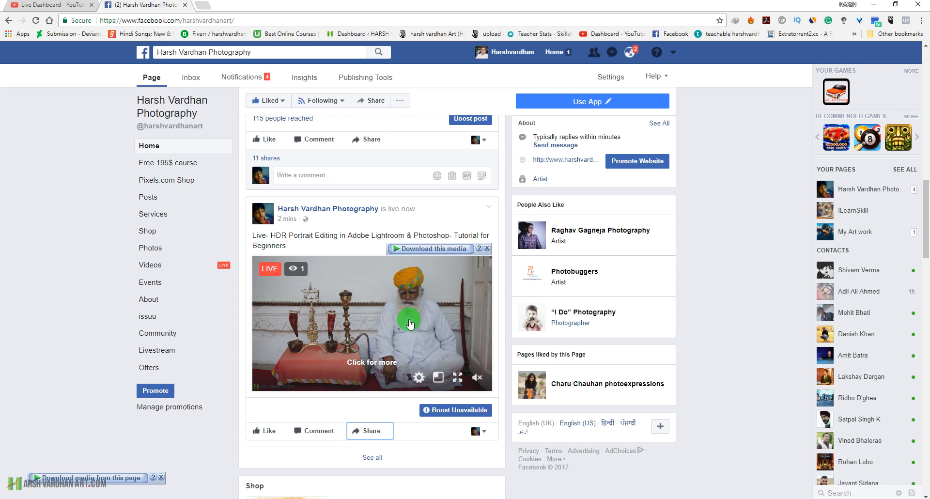
pyautogui.scroll(-1, 387, 305)
pyautogui.click(394, 280)
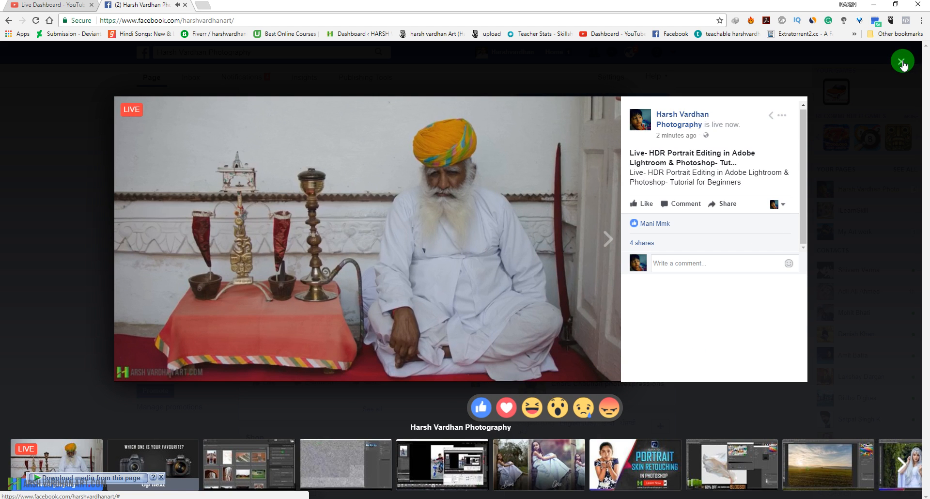
pyautogui.click(902, 62)
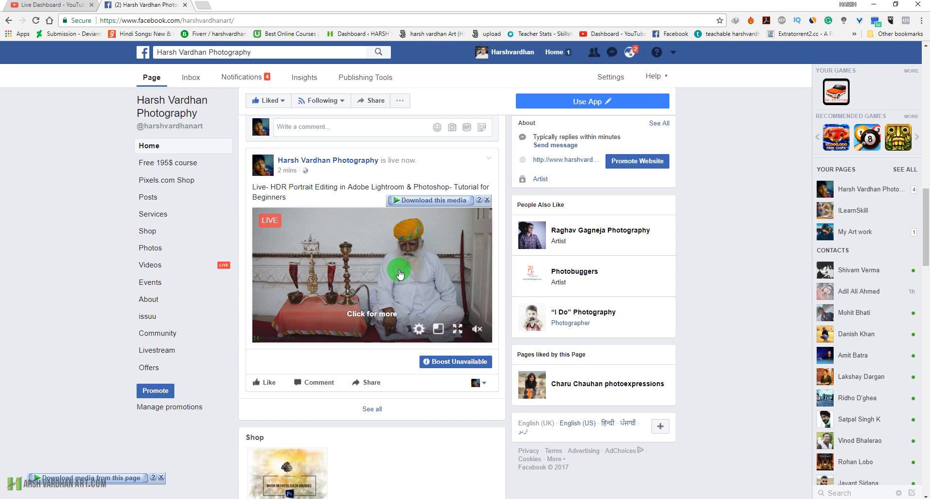
pyautogui.scroll(4, 400, 275)
pyautogui.click(873, 4)
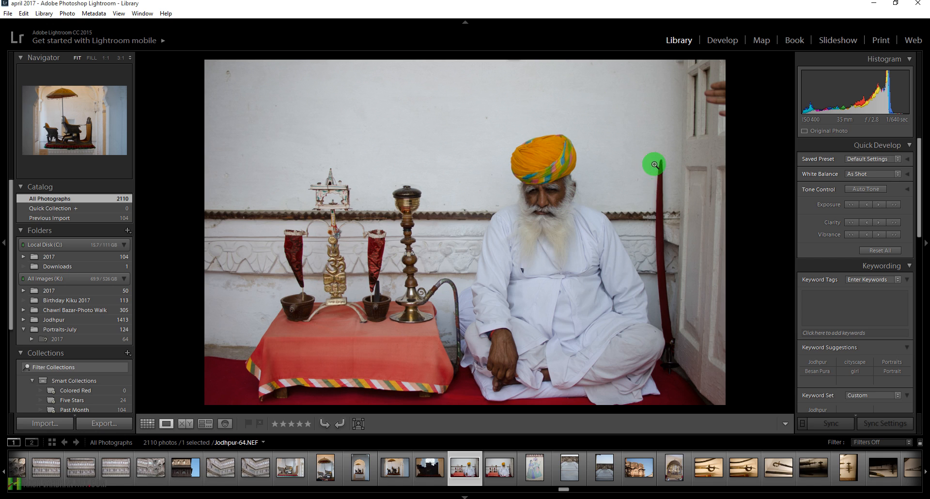
pyautogui.click(728, 47)
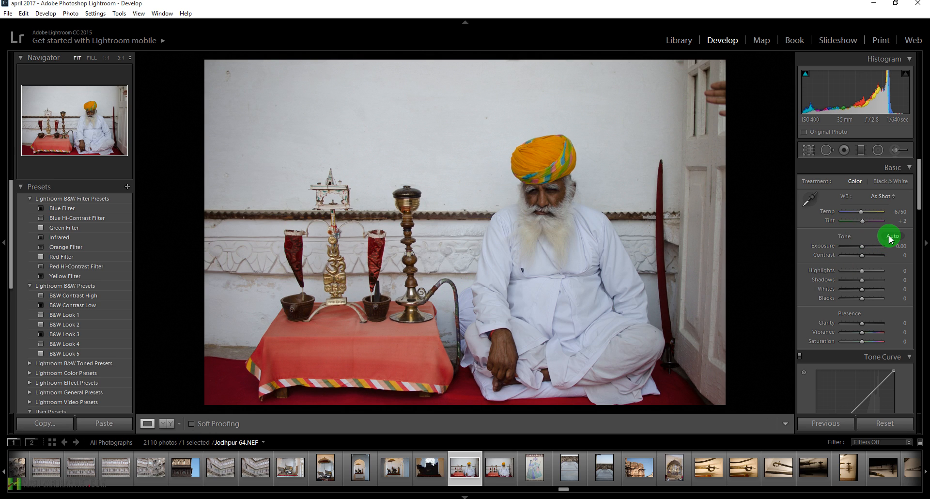
pyautogui.click(890, 237)
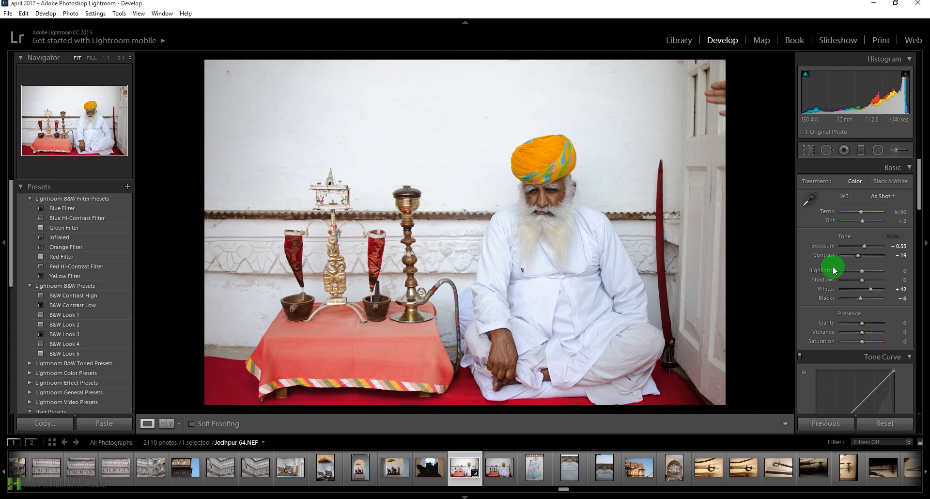
pyautogui.hotkey('ctrl', 'z')
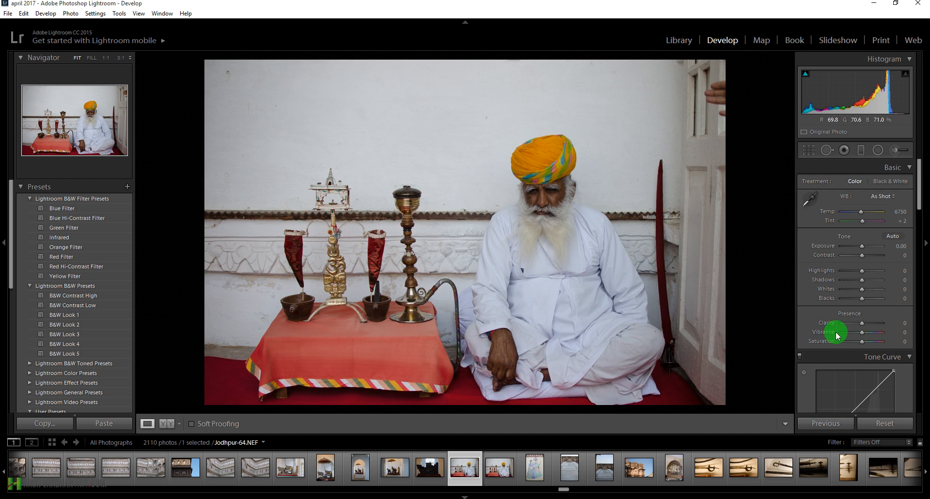
pyautogui.hotkey('ctrl', 'z')
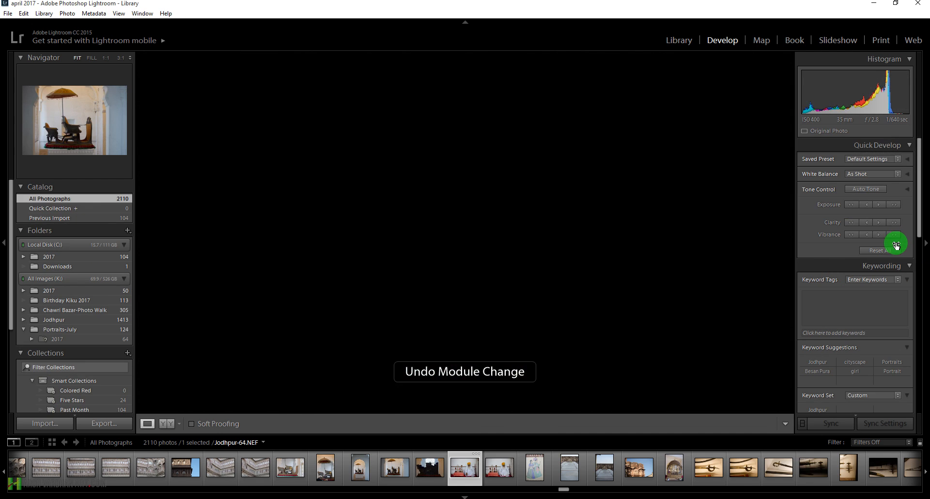
# Apply Auto tone to Jodhpur-66.NEF in the Develop module and adjust Exposure to +0.71 and Contrast to −50
pyautogui.click(724, 42)
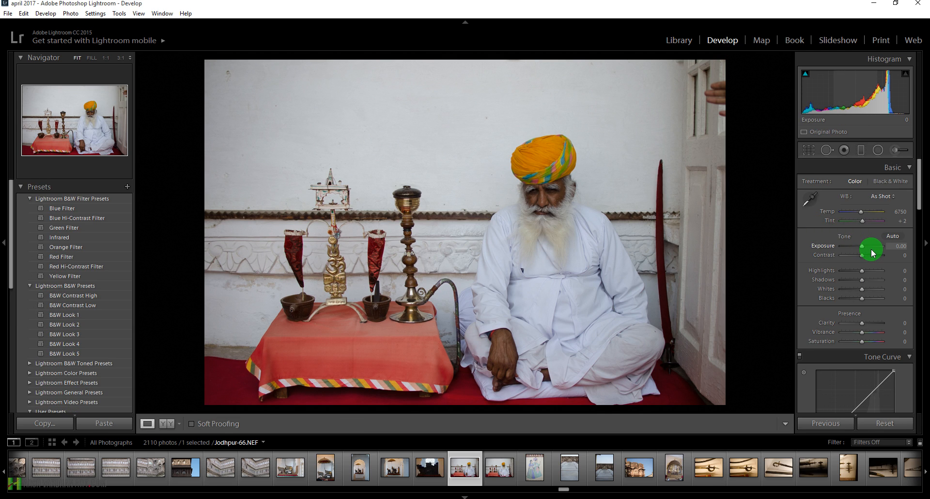
pyautogui.click(892, 236)
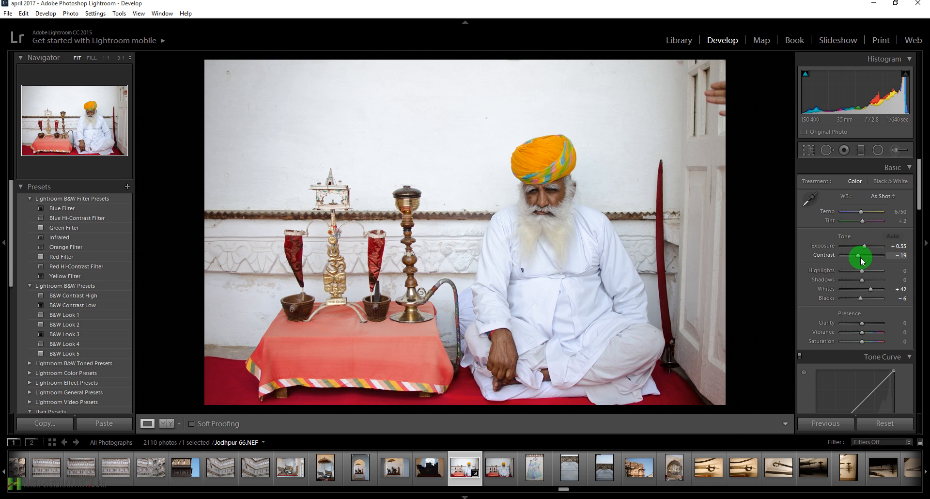
pyautogui.moveTo(860, 258)
pyautogui.mouseDown()
pyautogui.moveTo(851, 257)
pyautogui.moveTo(866, 249)
pyautogui.mouseUp()
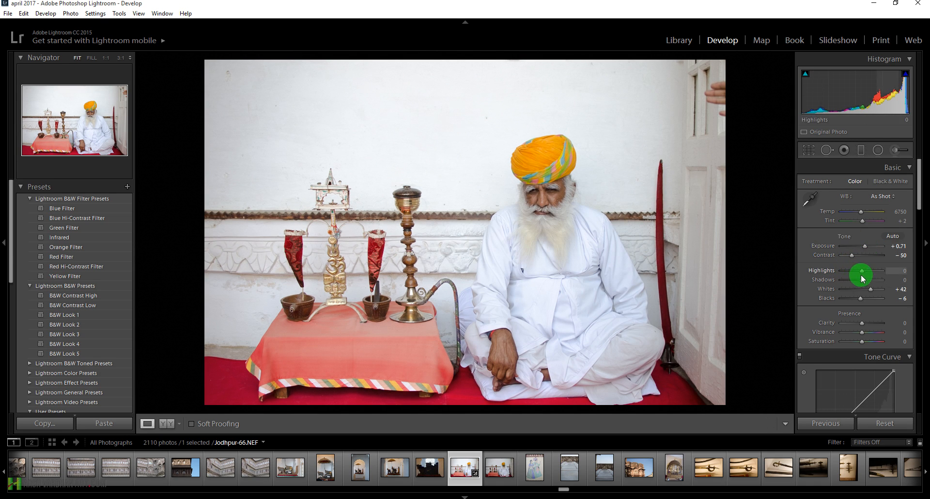
# Set Highlights to −40, Shadows to +43, Whites to +40 and Blacks to +2, and raise Clarity slightly
pyautogui.moveTo(863, 274); pyautogui.dragTo(849, 272)
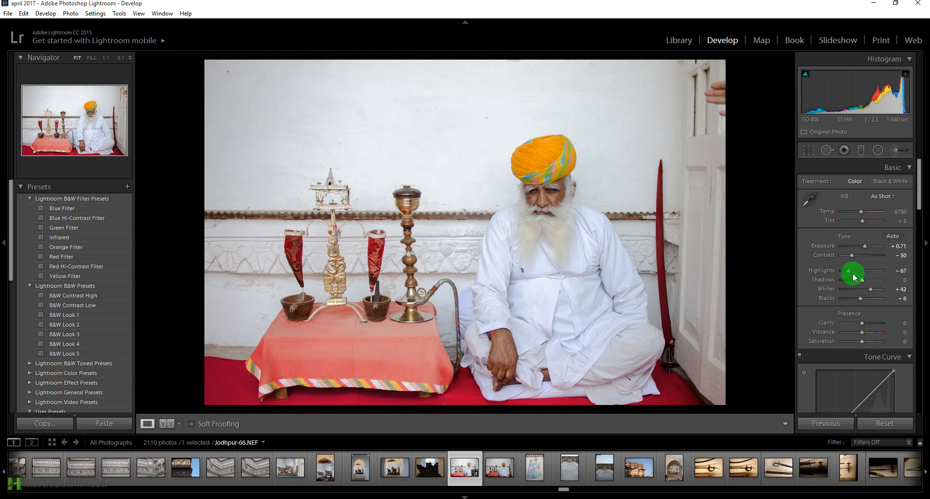
pyautogui.moveTo(848, 271); pyautogui.dragTo(872, 281)
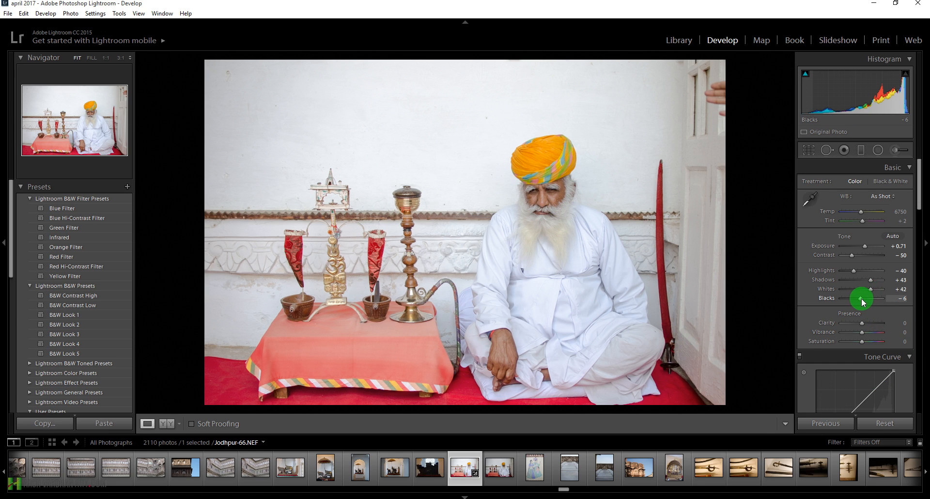
pyautogui.moveTo(861, 301)
pyautogui.mouseDown()
pyautogui.moveTo(853, 302)
pyautogui.moveTo(870, 292)
pyautogui.mouseUp()
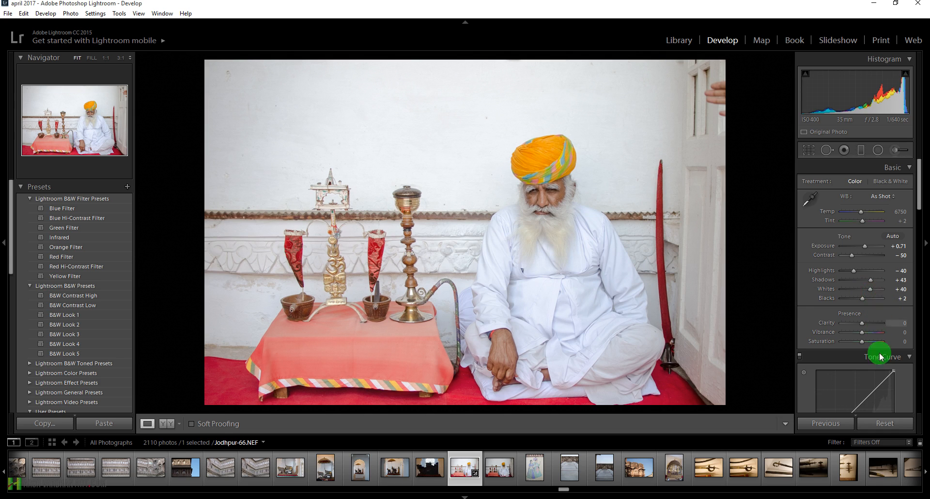
pyautogui.moveTo(920, 196); pyautogui.dragTo(919, 204)
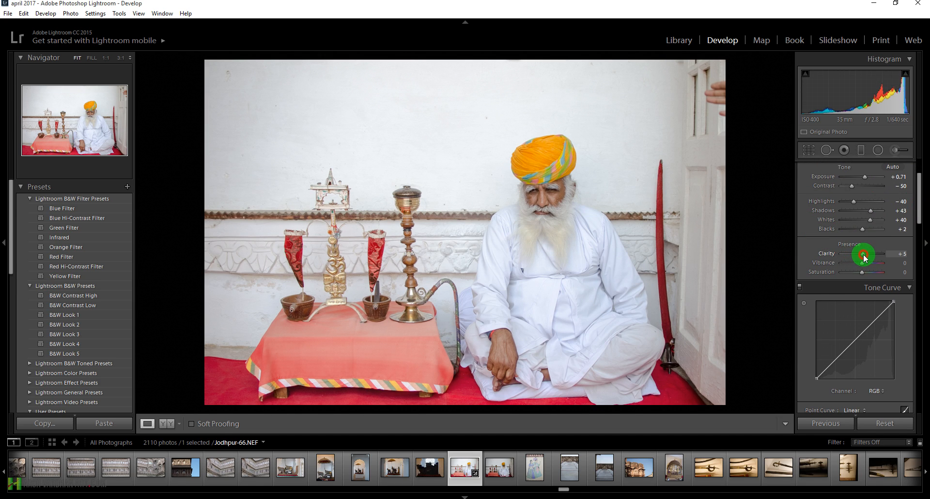
# Enable lens profile corrections, toggling them off and on to compare the distortion in the photo
pyautogui.moveTo(920, 207); pyautogui.dragTo(924, 346)
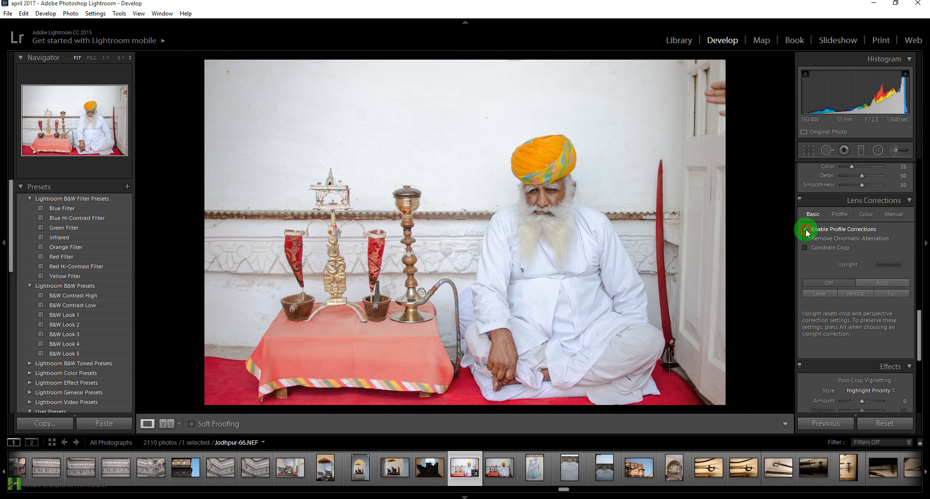
pyautogui.click(805, 230)
pyautogui.click(806, 230)
pyautogui.click(805, 230)
pyautogui.click(805, 230)
pyautogui.click(804, 229)
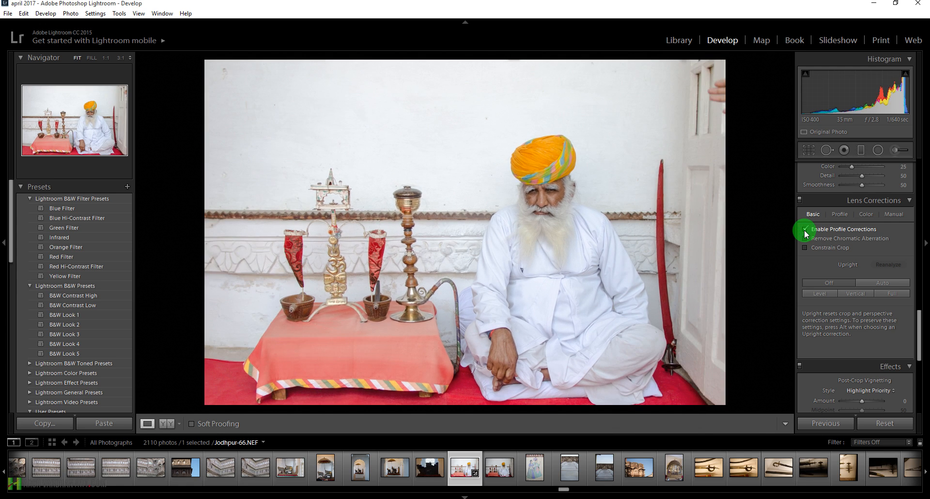
pyautogui.click(805, 230)
pyautogui.click(805, 229)
pyautogui.click(805, 230)
pyautogui.click(804, 230)
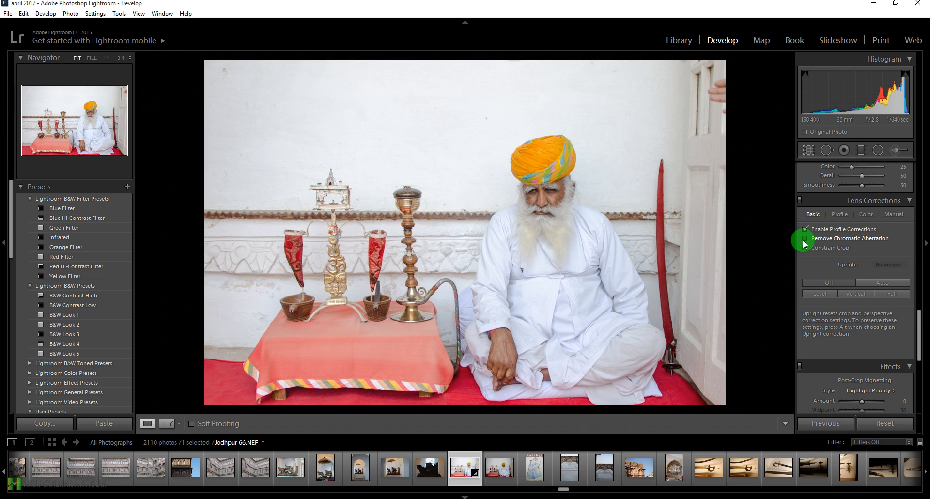
# Turn on chromatic aberration removal and inspect the edges of the orange turban at 1:1
pyautogui.click(806, 240)
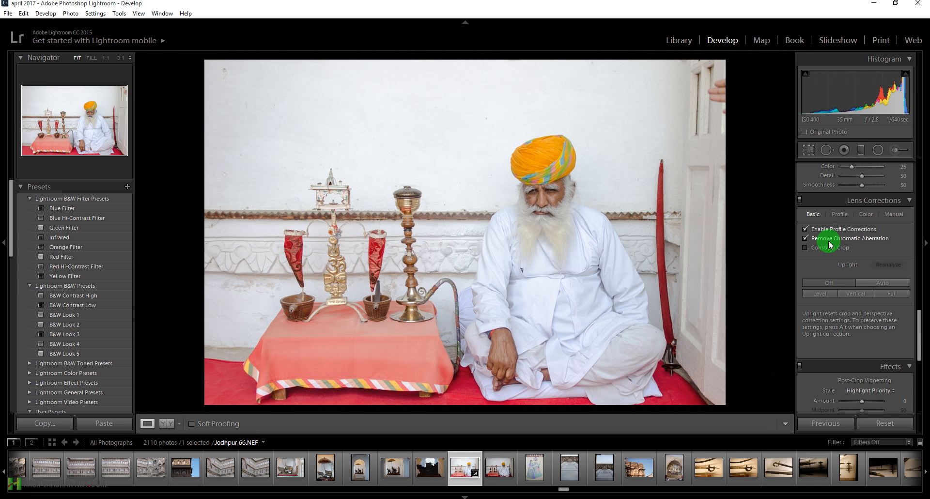
pyautogui.click(574, 183)
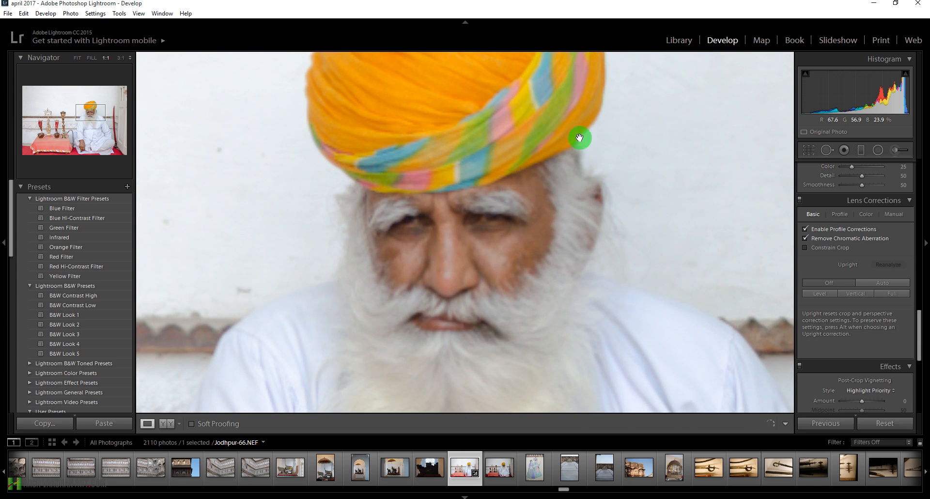
pyautogui.moveTo(579, 138); pyautogui.dragTo(551, 183)
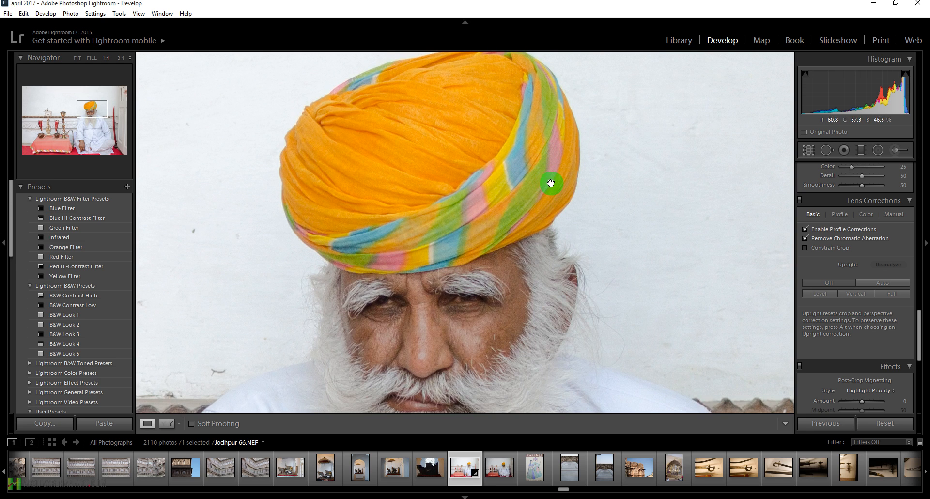
pyautogui.click(525, 207)
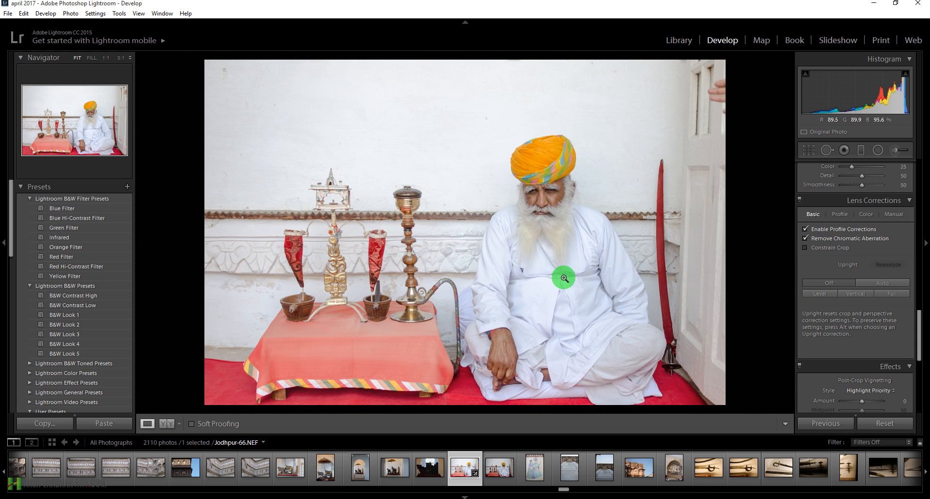
pyautogui.click(569, 159)
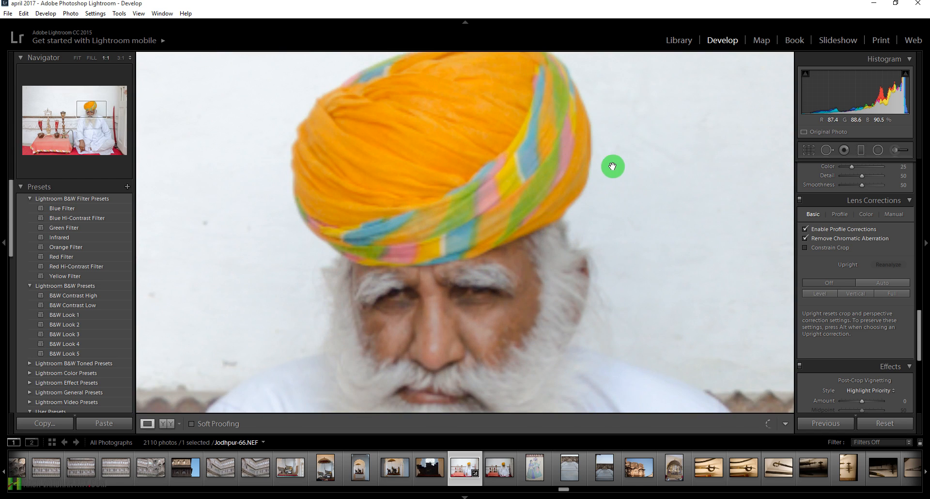
pyautogui.click(586, 169)
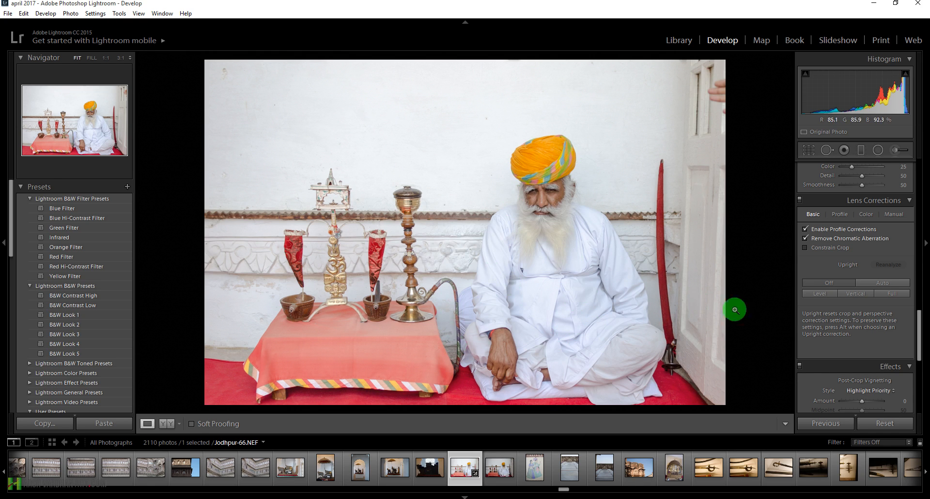
# Set the photo's sharpening Amount to 52 and Masking to 81, and the luminance noise reduction to 17
pyautogui.scroll(3, 889, 314)
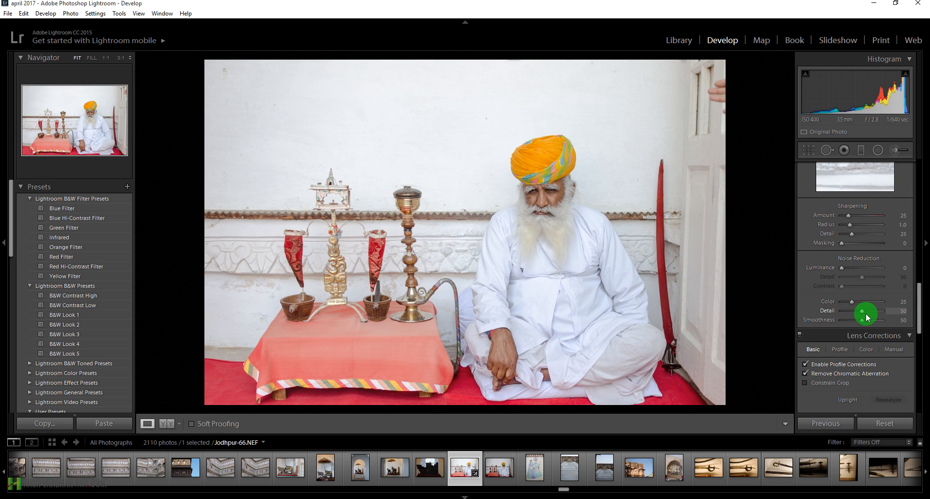
pyautogui.moveTo(919, 294); pyautogui.dragTo(916, 269)
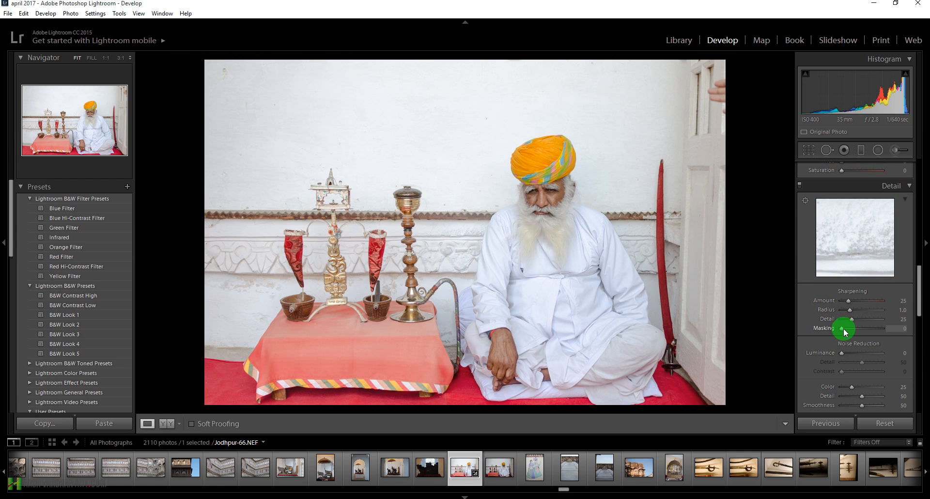
pyautogui.moveTo(848, 301); pyautogui.dragTo(856, 304)
pyautogui.moveTo(843, 329); pyautogui.dragTo(848, 353)
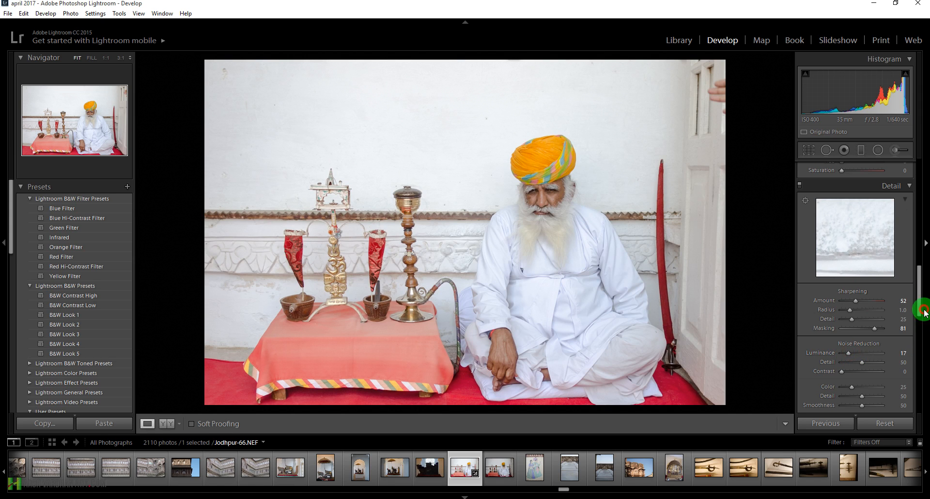
# Export Jodhpur-66.NEF with the Open in Photoshop user preset
pyautogui.moveTo(924, 313); pyautogui.dragTo(925, 192)
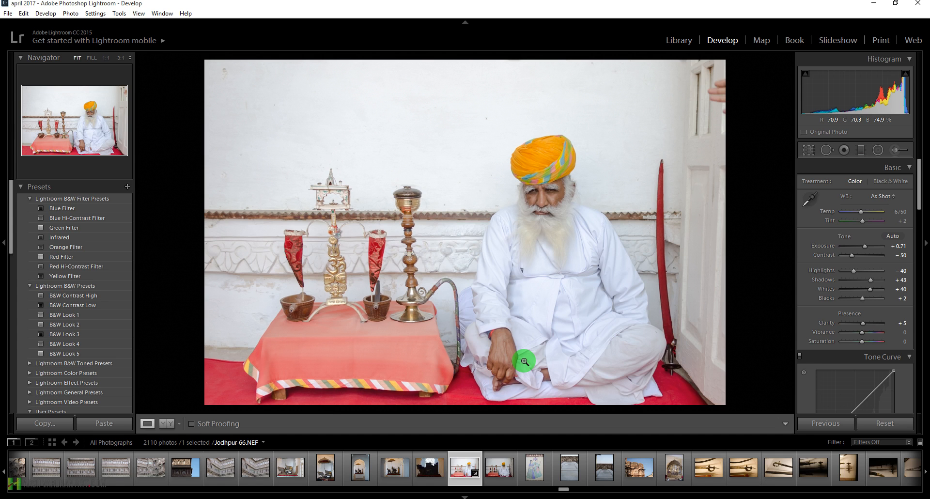
pyautogui.rightClick(460, 472)
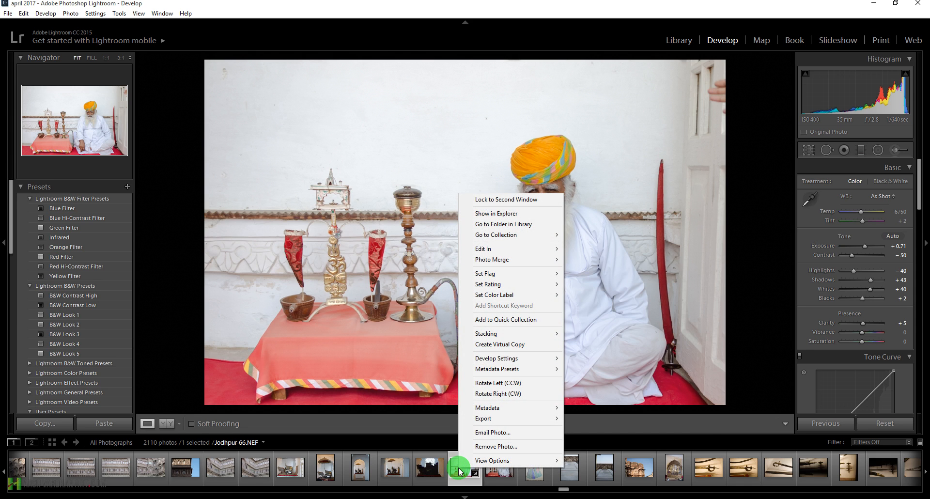
pyautogui.moveTo(514, 248)
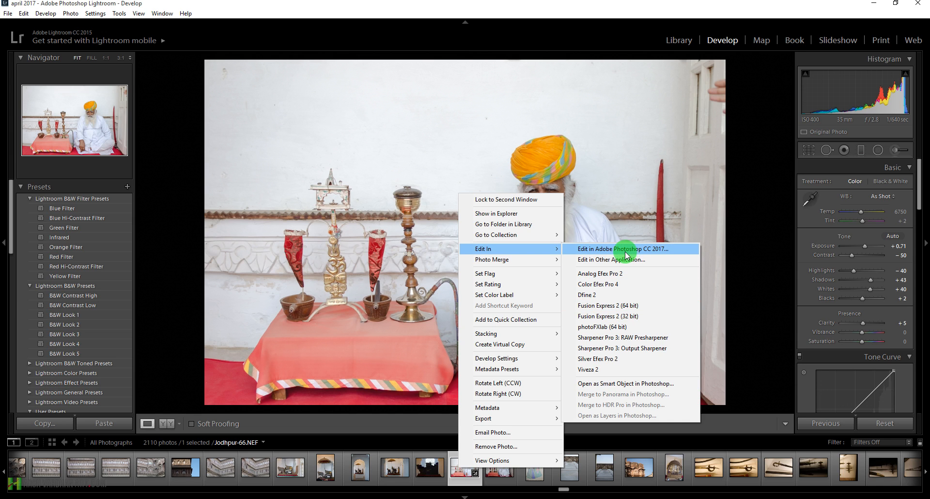
pyautogui.moveTo(515, 420)
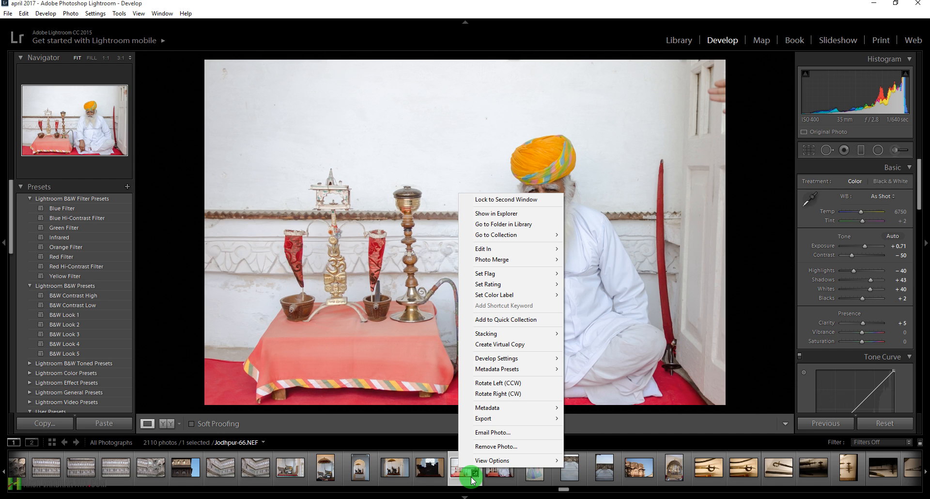
pyautogui.moveTo(485, 419)
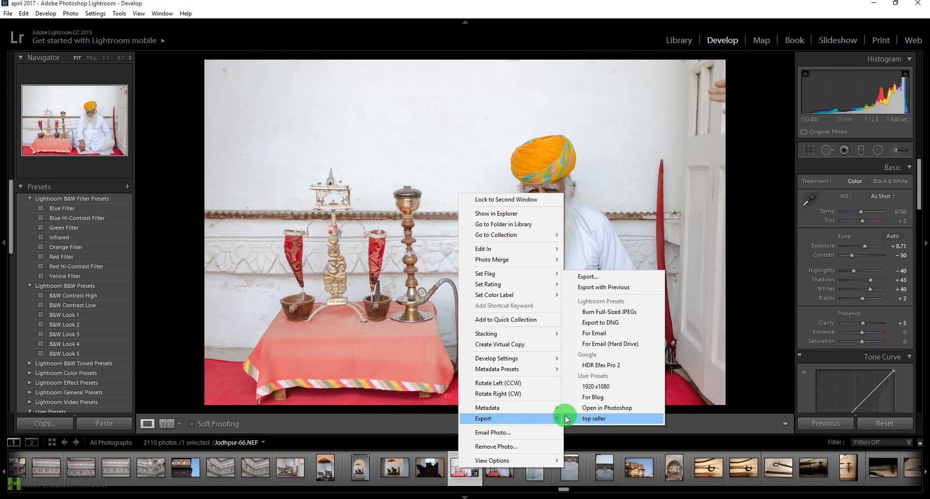
pyautogui.click(609, 411)
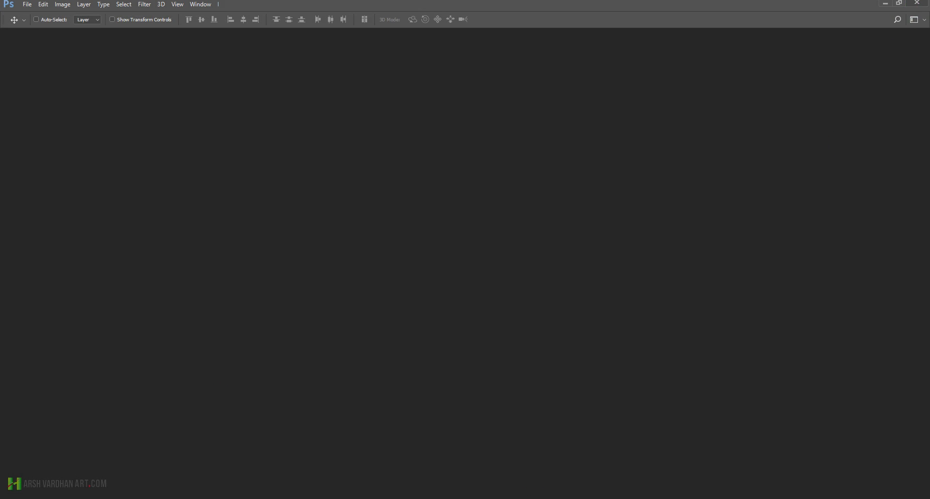
# Switch back to Lightroom and close it, skipping the catalog backup this time
pyautogui.moveTo(603, 498)
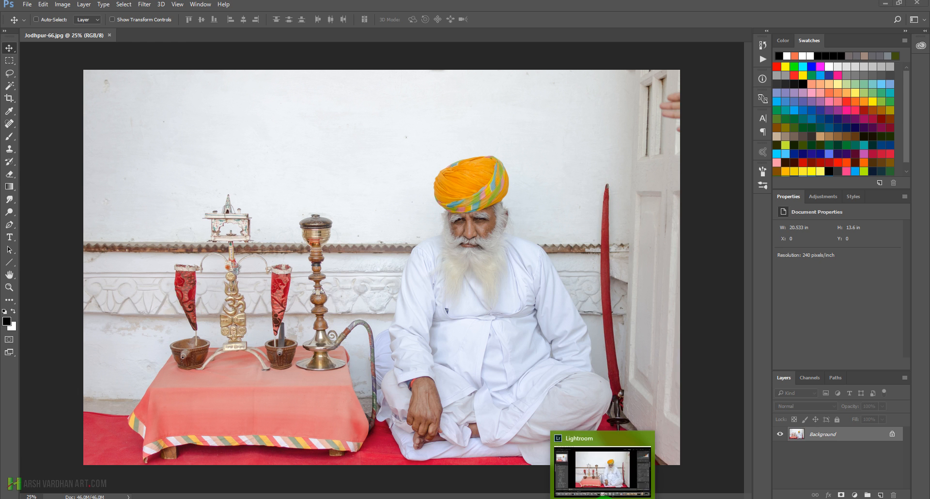
pyautogui.click(603, 496)
pyautogui.click(918, 3)
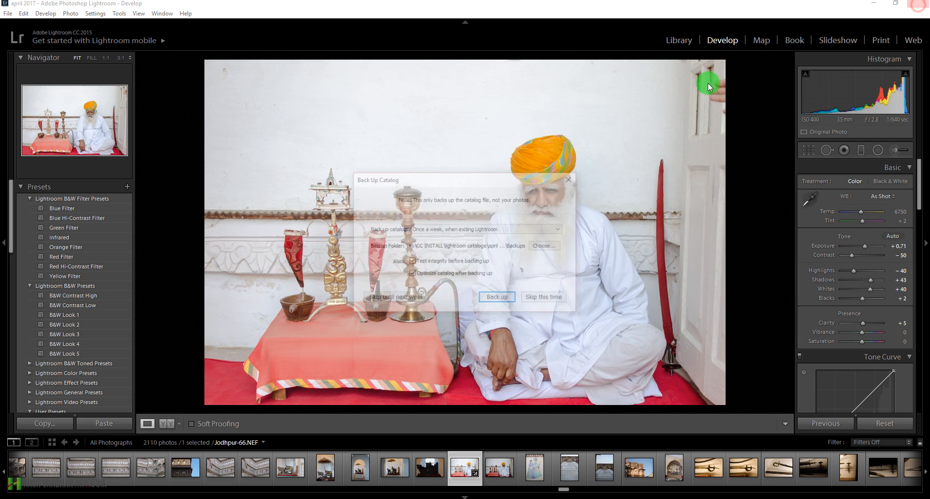
pyautogui.click(524, 302)
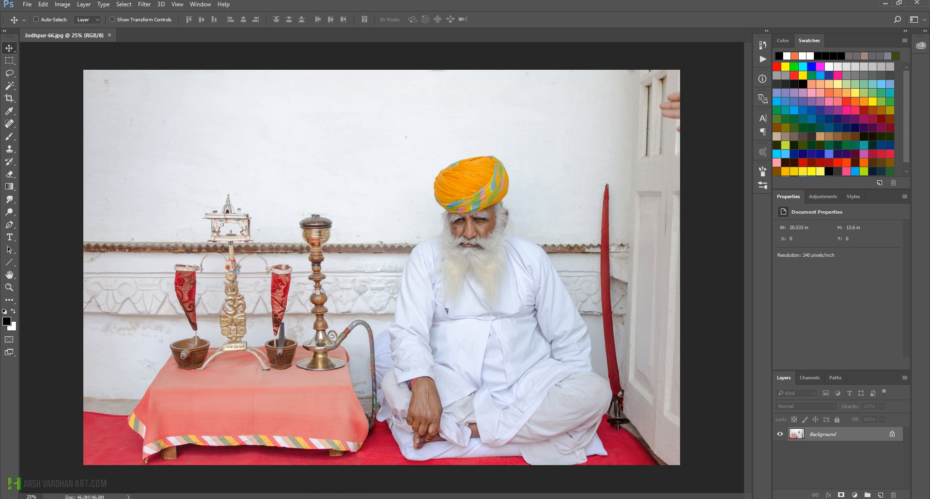
pyautogui.moveTo(318, 498)
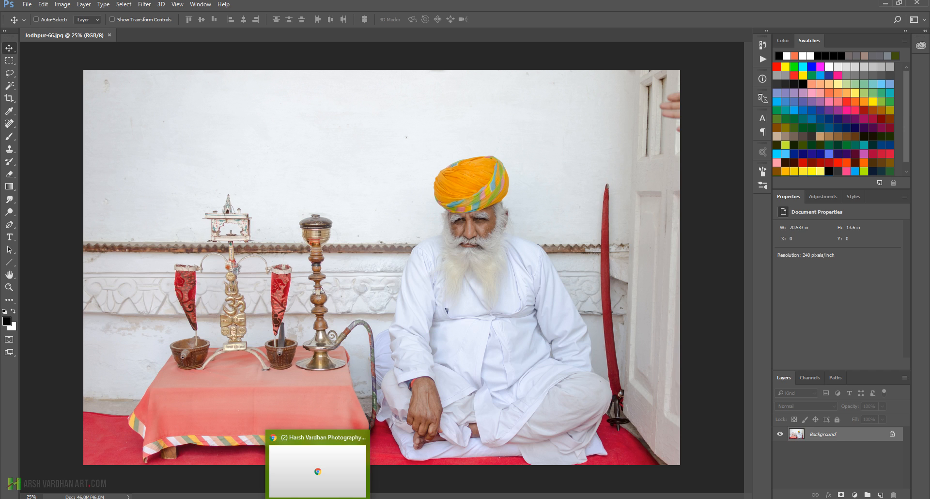
pyautogui.click(537, 396)
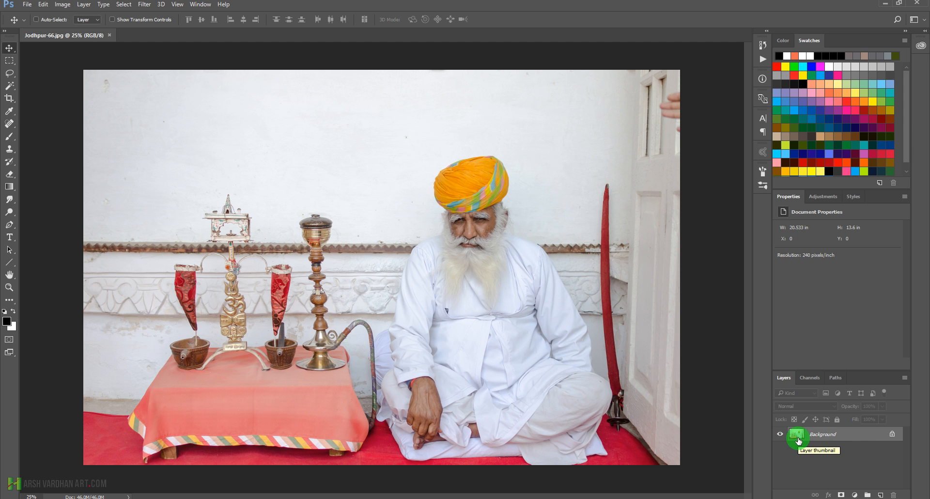
# Duplicate the Background layer of Jodhpur-66.jpg and open the copy in the Nik Collection's HDR Efex Pro 2 filter
pyautogui.hotkey('ctrl', 'j')
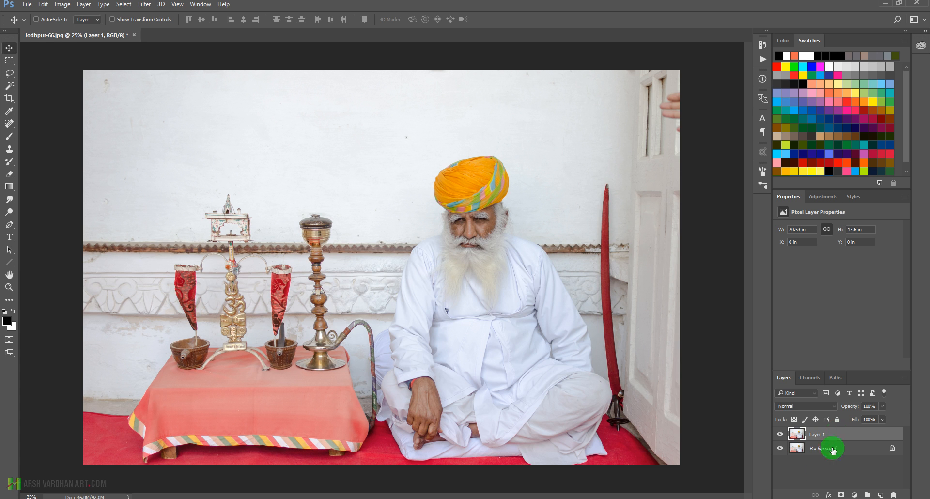
pyautogui.click(147, 6)
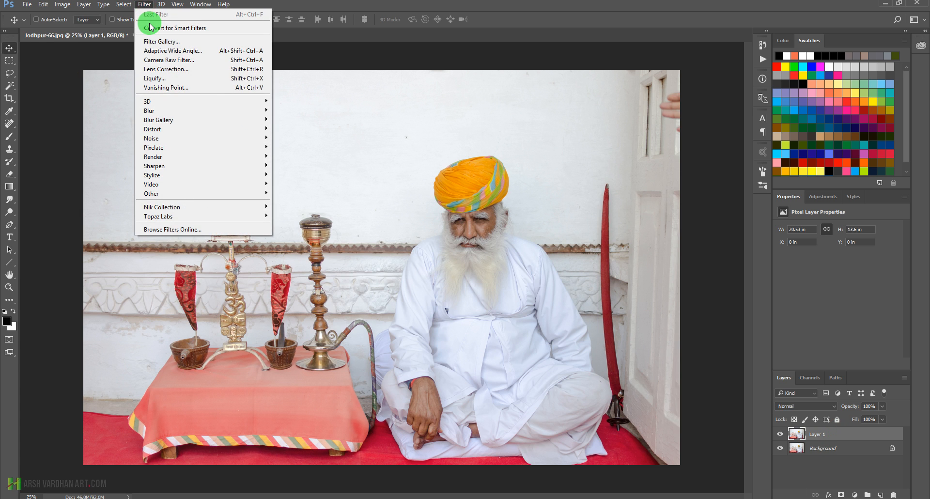
pyautogui.moveTo(225, 207)
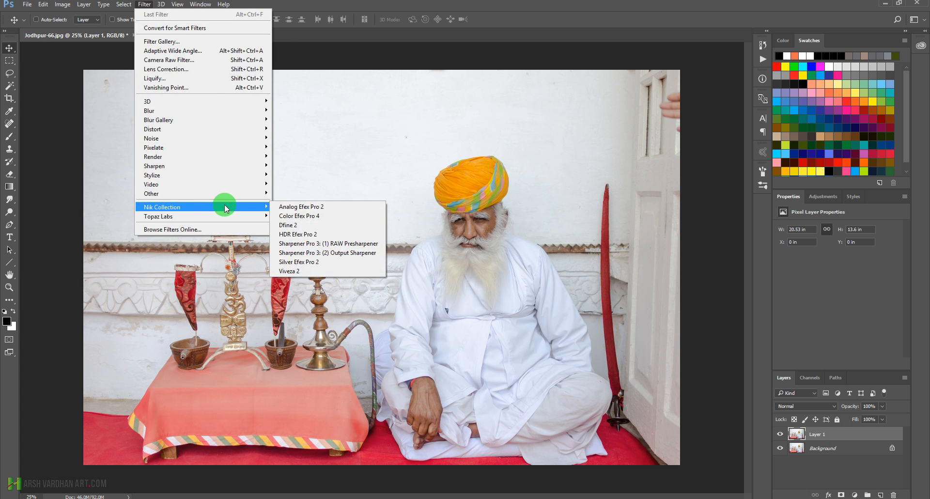
pyautogui.click(306, 237)
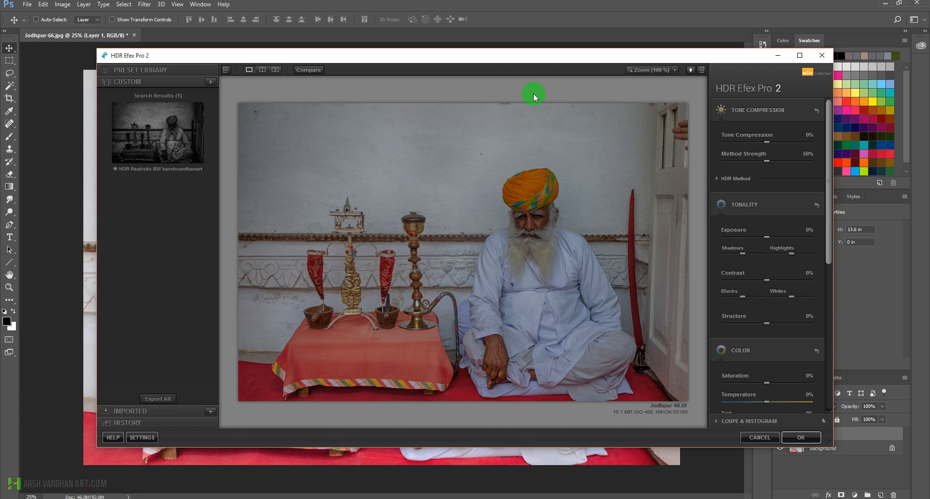
pyautogui.moveTo(535, 57)
pyautogui.mouseDown()
pyautogui.moveTo(506, 45)
pyautogui.moveTo(521, 47)
pyautogui.mouseUp()
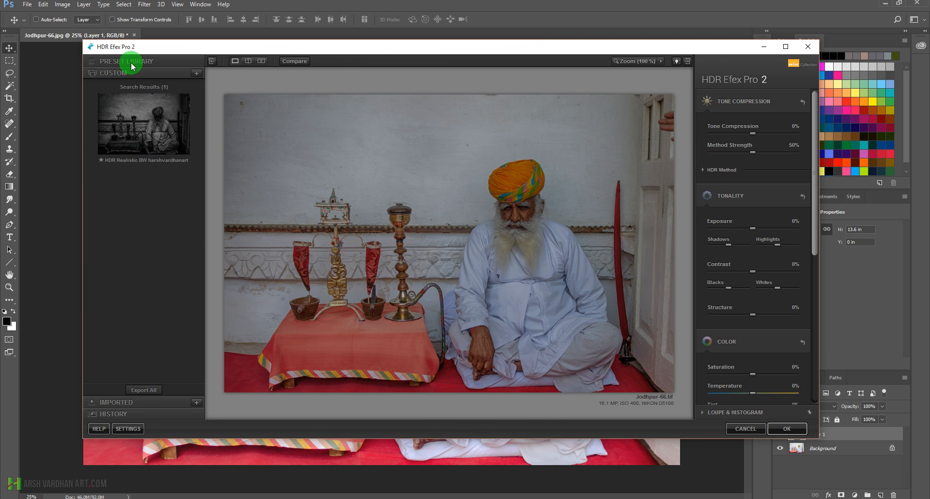
# Look through the preset library's Realistic, Landscape, Artistic, Surreal, Recently Used and Favorites categories, ending on all presets
pyautogui.click(116, 62)
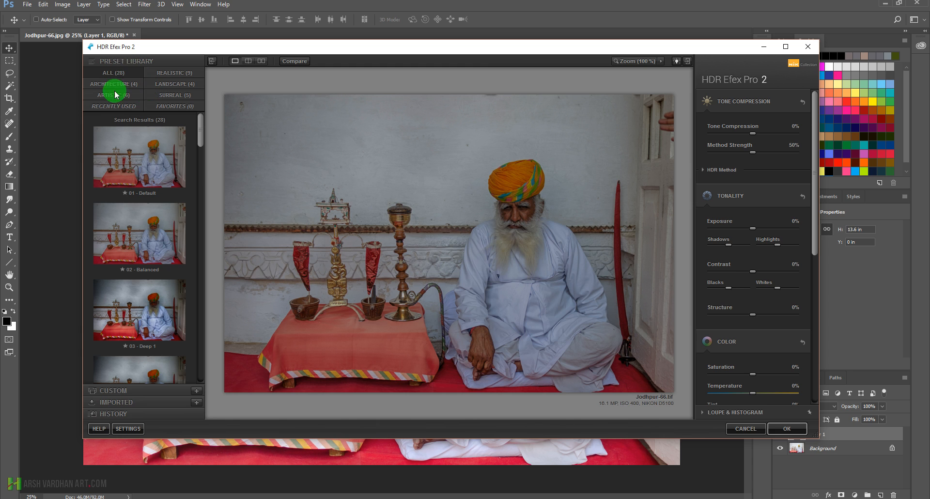
pyautogui.click(170, 76)
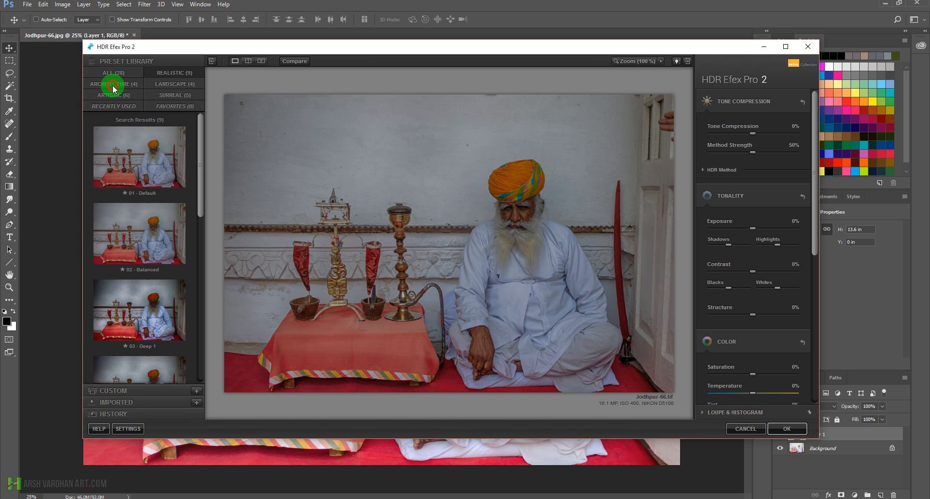
pyautogui.click(159, 86)
pyautogui.click(110, 95)
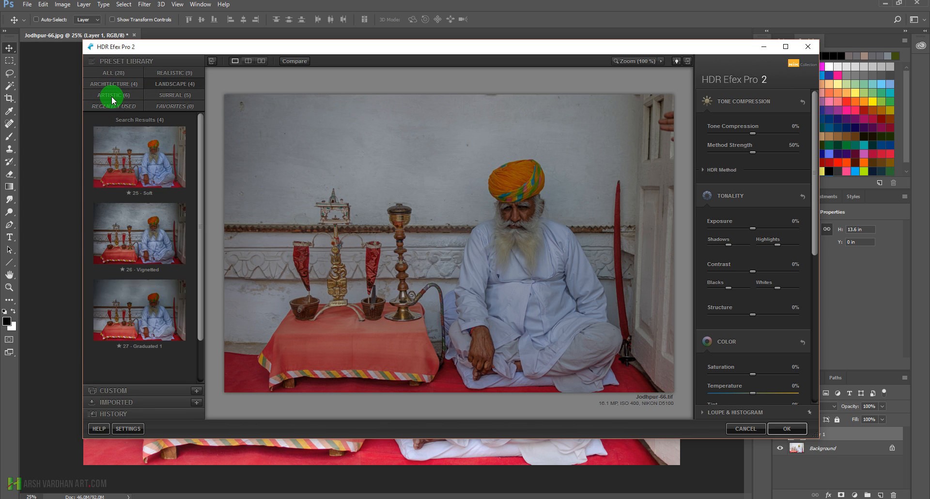
pyautogui.click(170, 98)
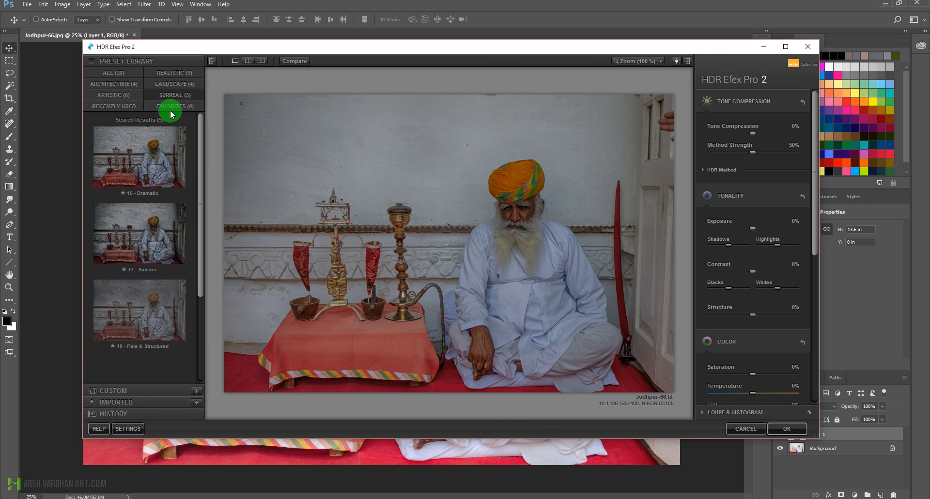
pyautogui.click(127, 106)
pyautogui.click(170, 109)
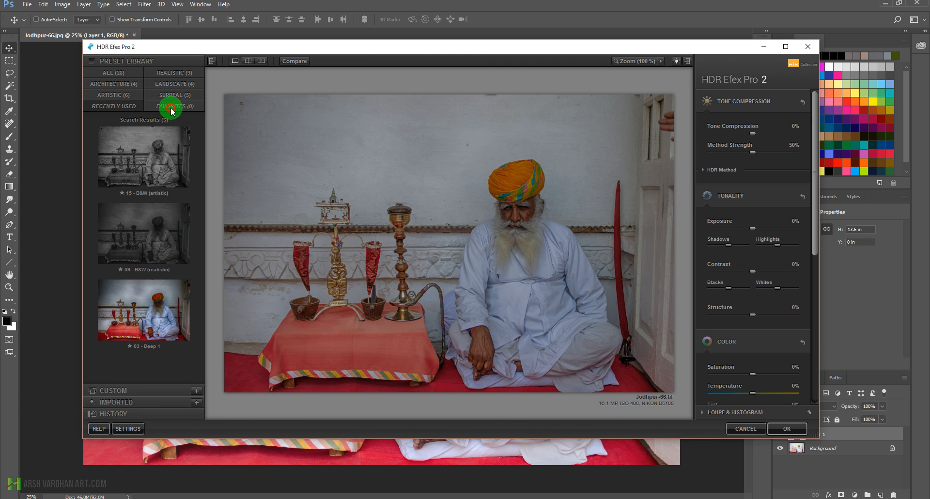
pyautogui.click(116, 73)
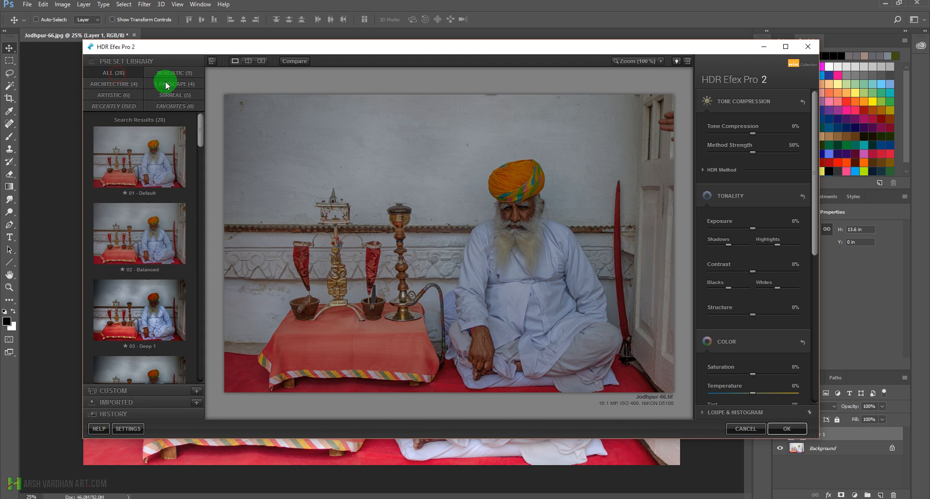
# Try the 07 - Bright and 09 - B&W (realistic) presets from the Realistic category on the portrait
pyautogui.click(173, 77)
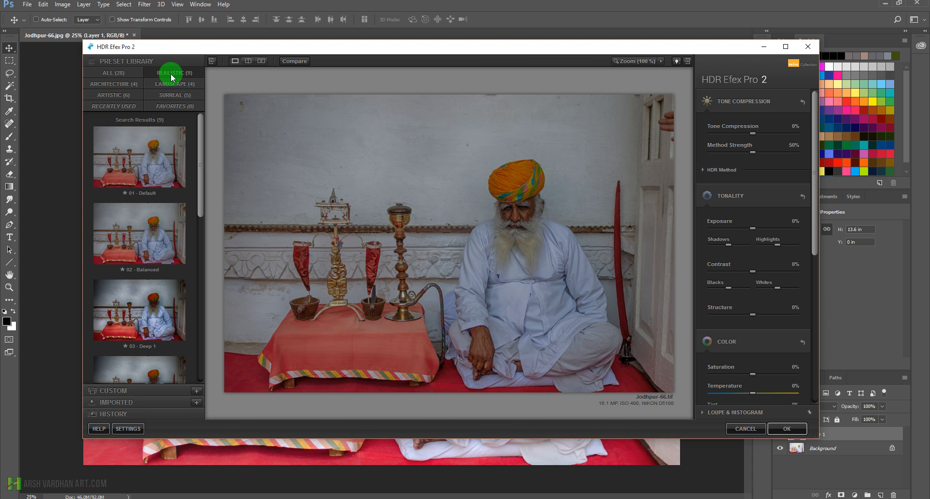
pyautogui.scroll(-3, 162, 210)
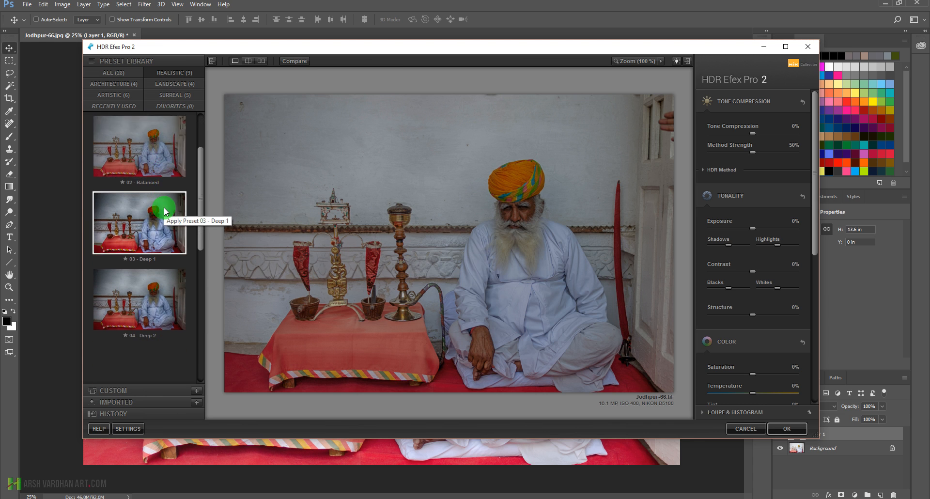
pyautogui.scroll(-5, 165, 211)
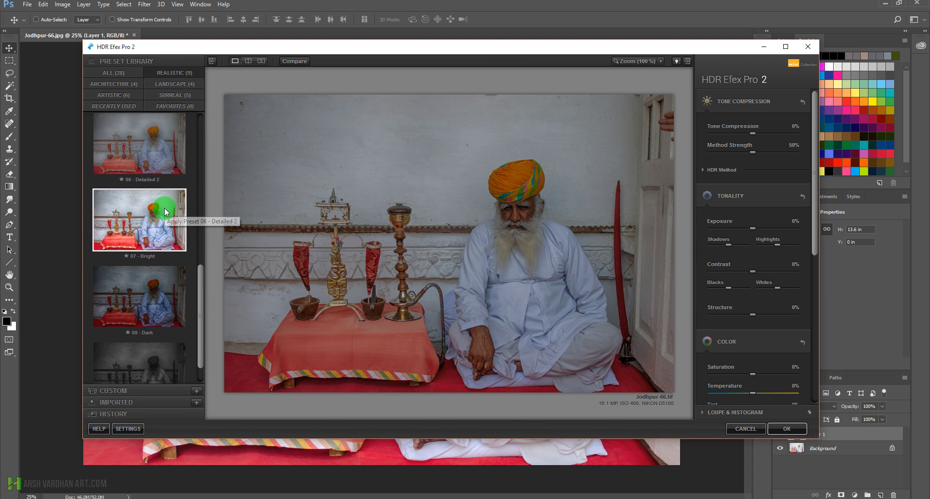
pyautogui.click(148, 178)
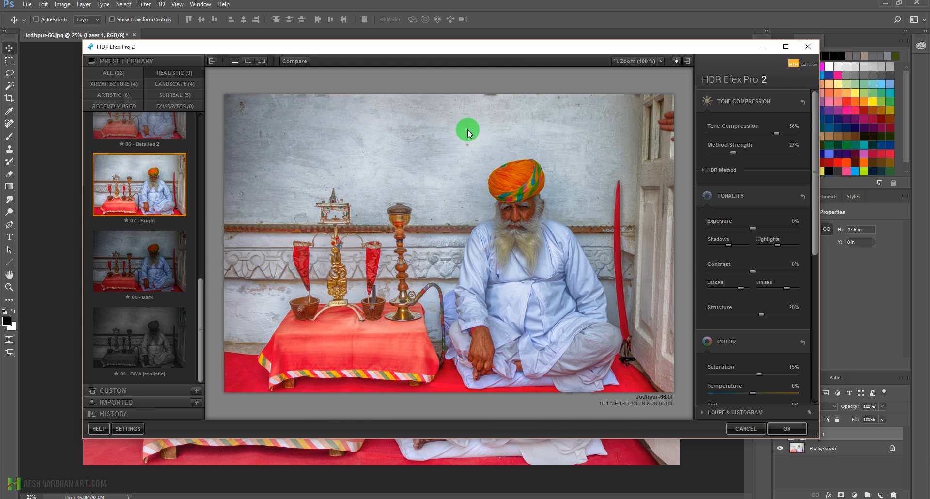
pyautogui.click(128, 345)
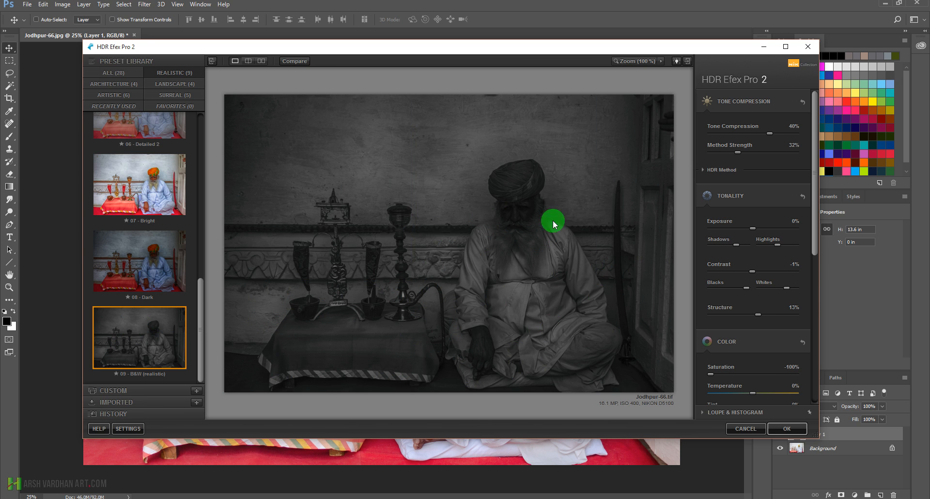
# Apply the 15 - B&W (artistic) preset from the Artistic category, and browse the Surreal presets
pyautogui.click(114, 95)
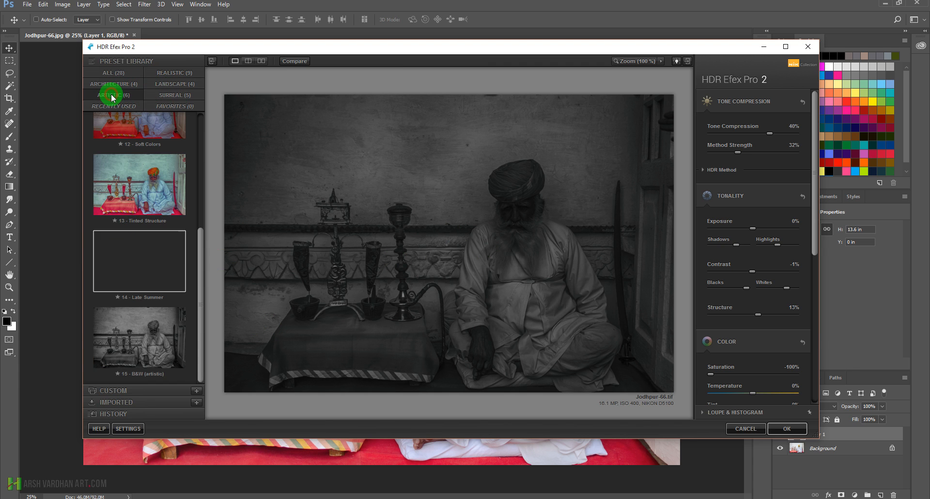
pyautogui.click(142, 339)
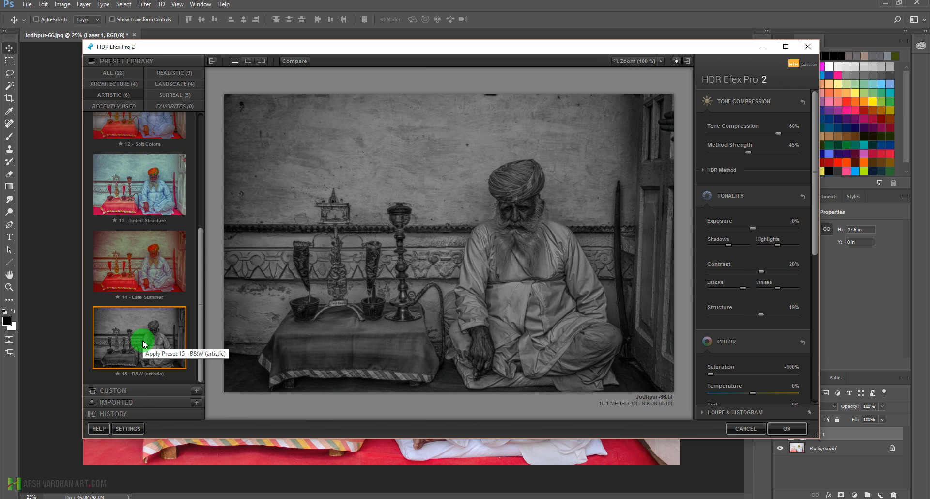
pyautogui.scroll(3, 155, 222)
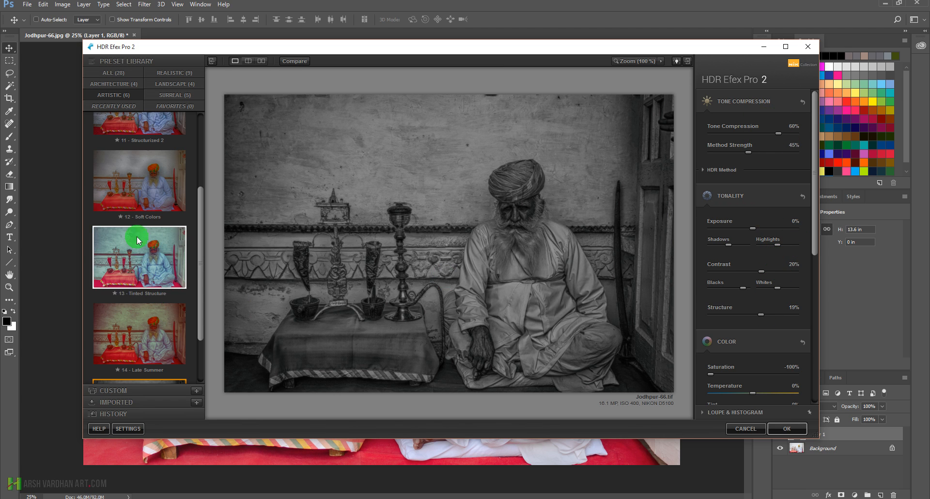
pyautogui.scroll(-2, 145, 253)
pyautogui.click(178, 95)
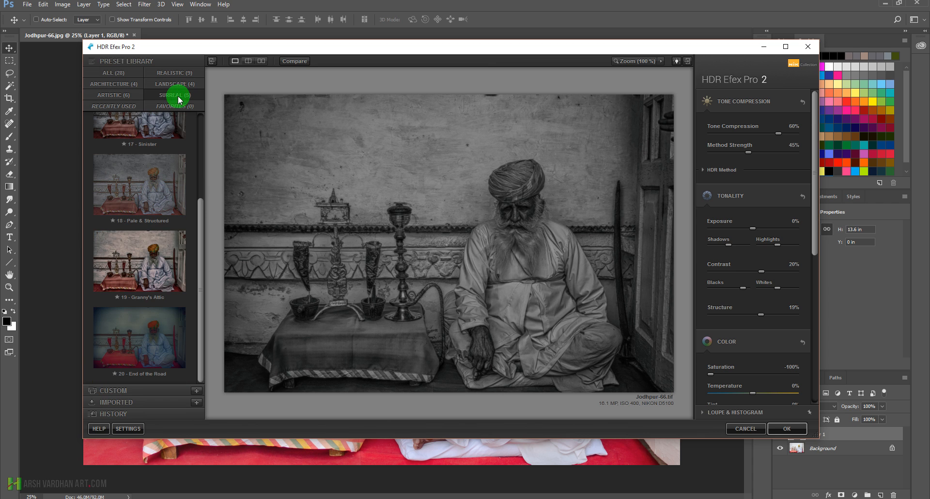
pyautogui.scroll(2, 169, 259)
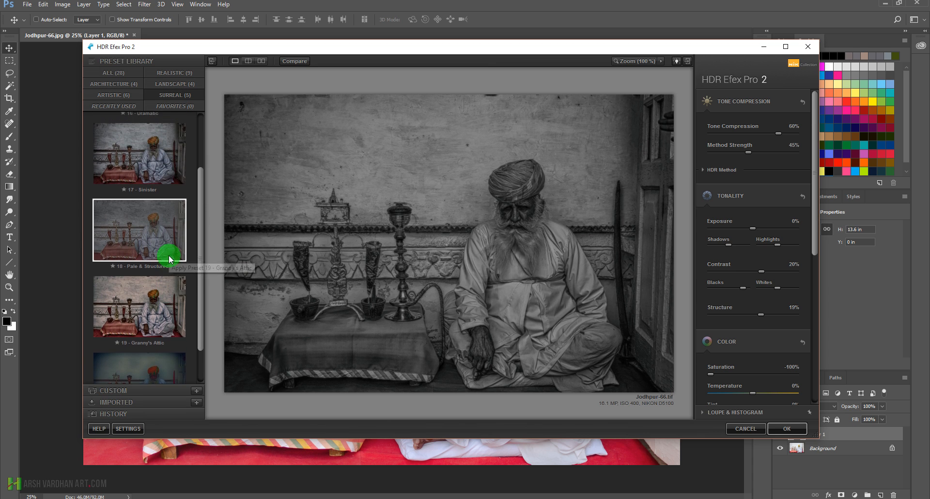
# Try the 17 - Sinister, 16 - Dramatic and 18 - Pale & Structured presets from the Surreal category on the portrait
pyautogui.scroll(3, 170, 259)
pyautogui.click(156, 209)
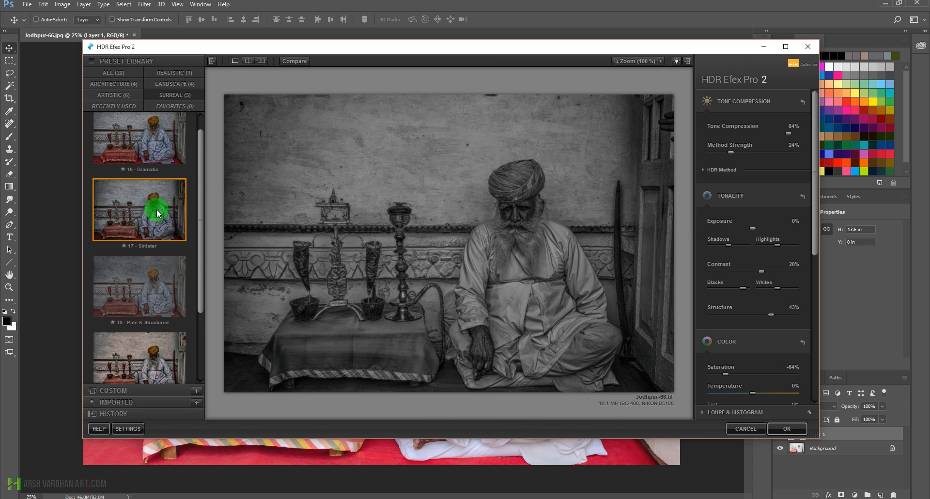
pyautogui.scroll(1, 156, 213)
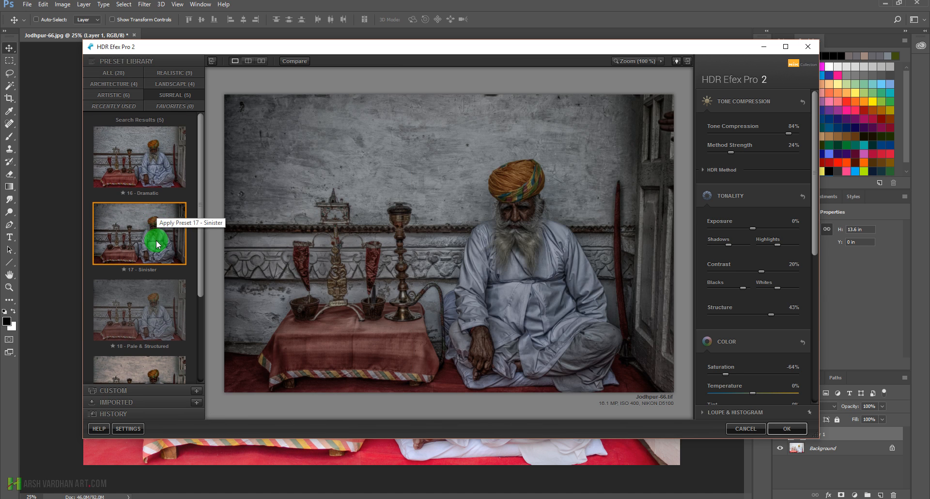
pyautogui.click(154, 165)
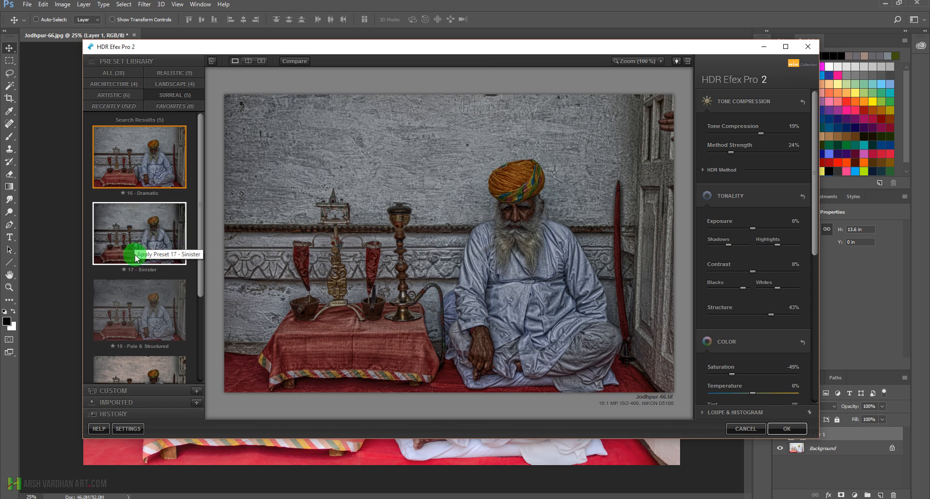
pyautogui.click(144, 316)
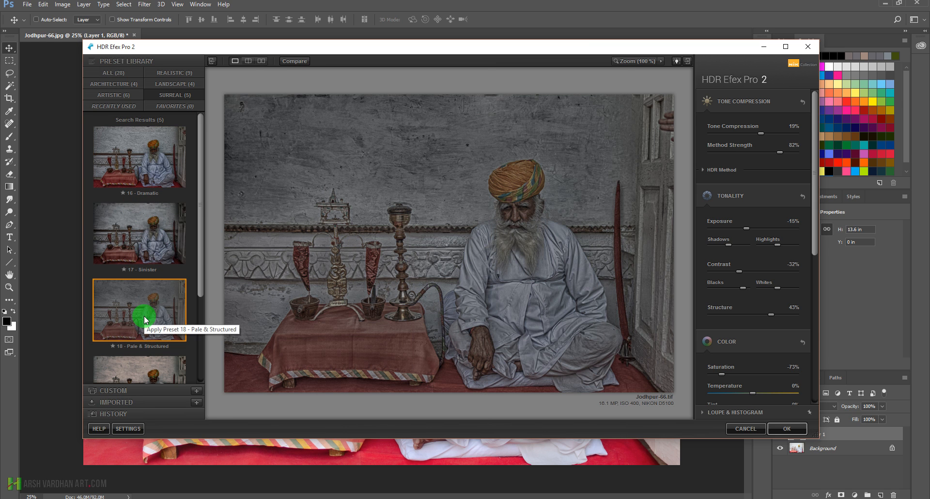
pyautogui.scroll(-3, 144, 315)
pyautogui.scroll(-2, 144, 316)
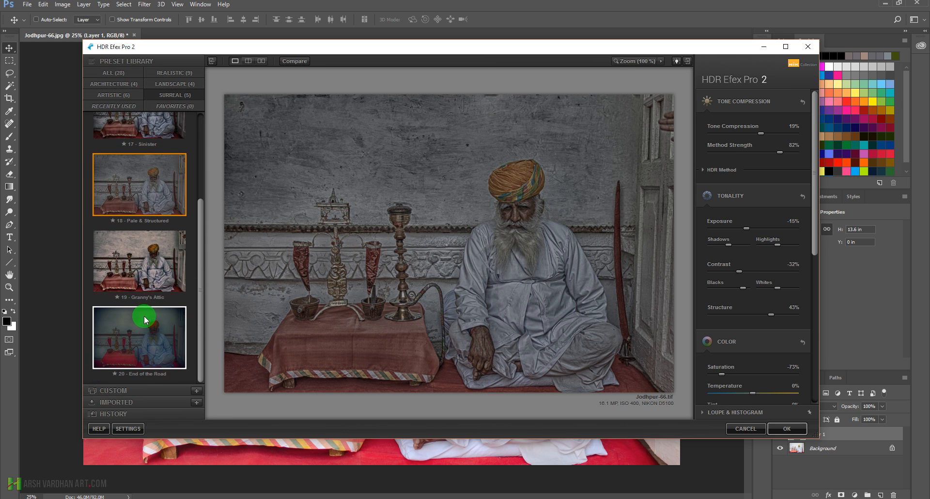
pyautogui.scroll(3, 146, 310)
pyautogui.scroll(2, 146, 298)
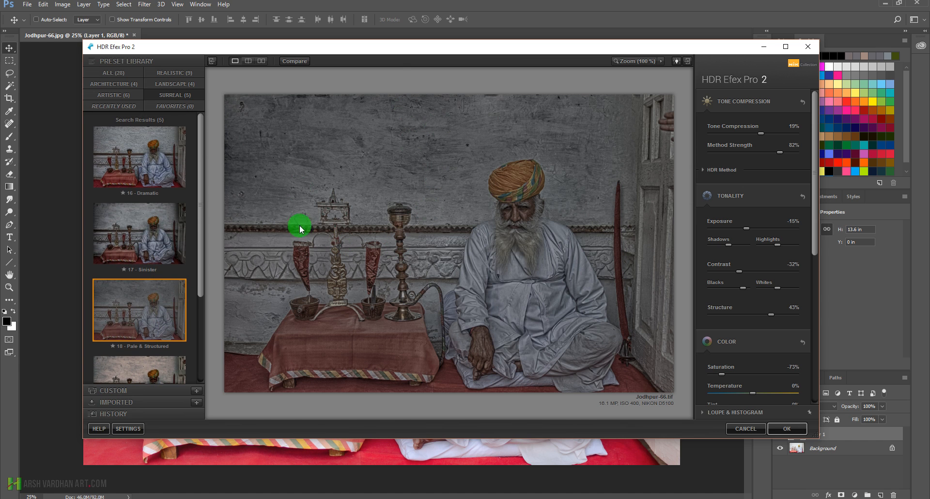
# Return to the Artistic presets and apply 15 - B&W (artistic) to the portrait
pyautogui.click(120, 94)
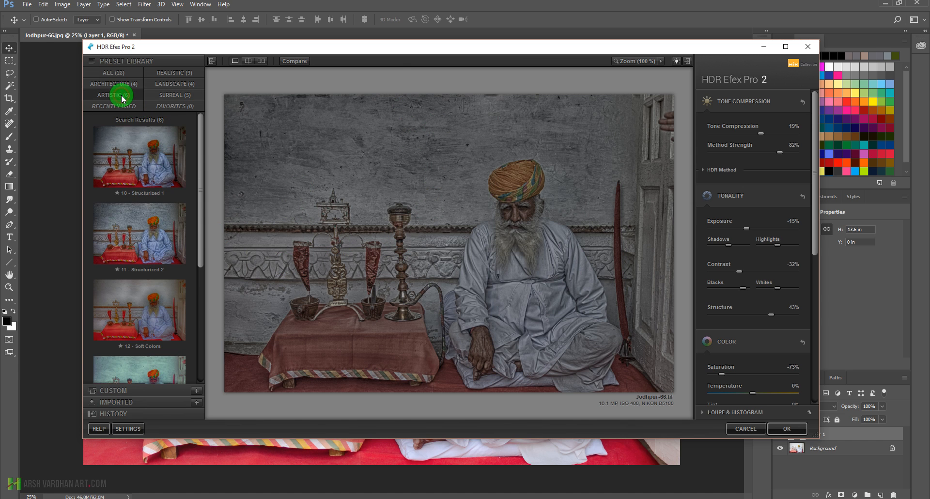
pyautogui.scroll(-1, 168, 272)
pyautogui.scroll(-3, 167, 269)
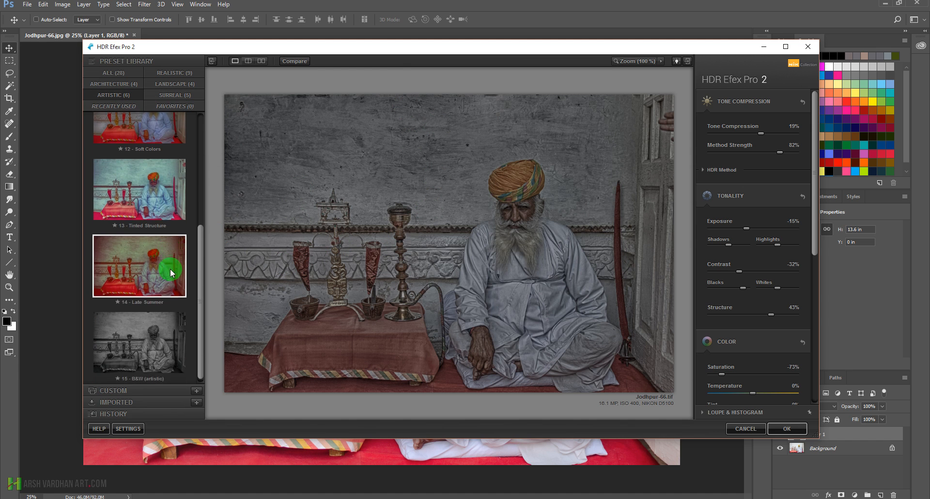
pyautogui.click(144, 353)
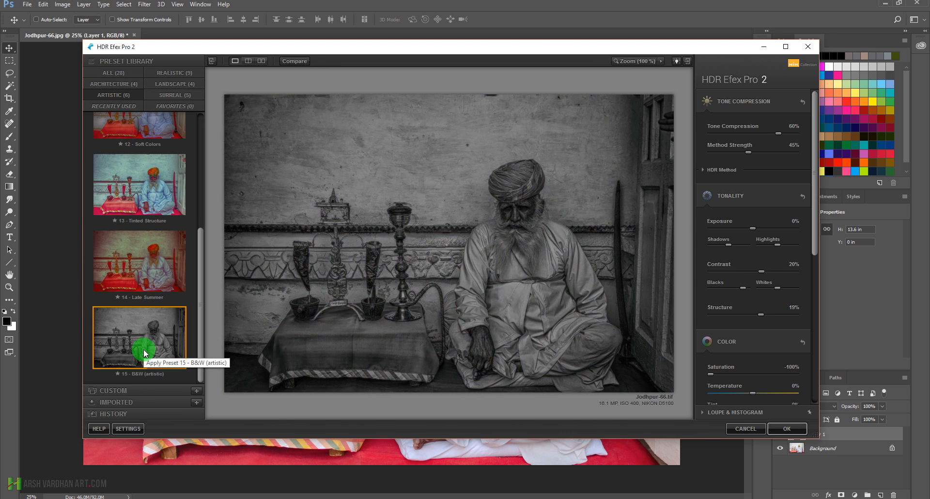
# Compare the black-and-white result with the original image by toggling the comparison on and off in the preview
pyautogui.click(293, 64)
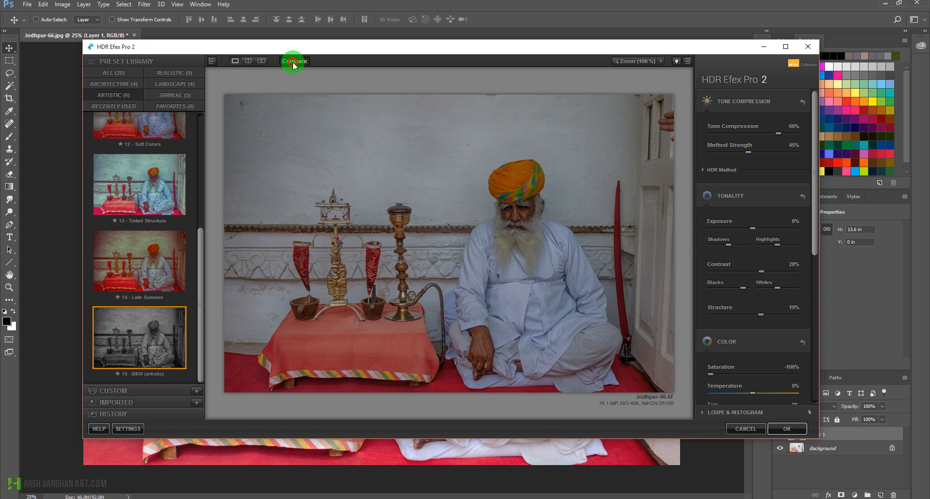
pyautogui.click(293, 63)
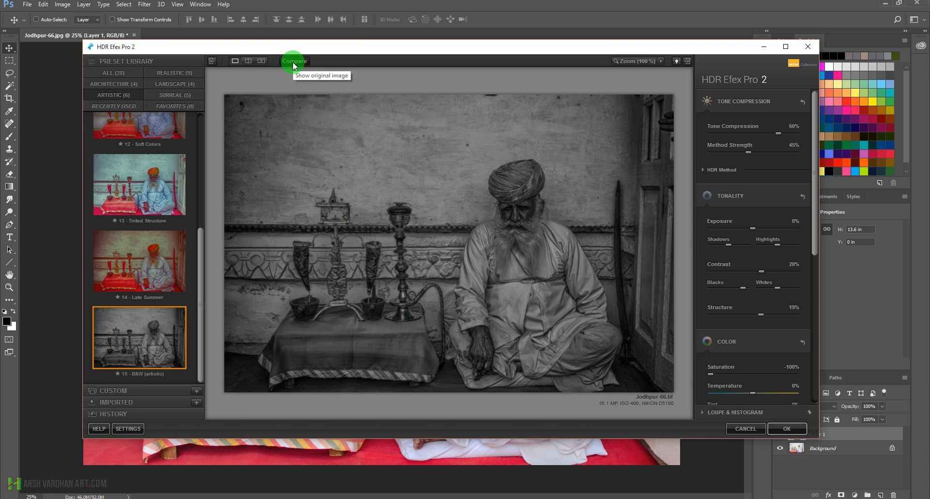
pyautogui.click(293, 63)
pyautogui.click(293, 64)
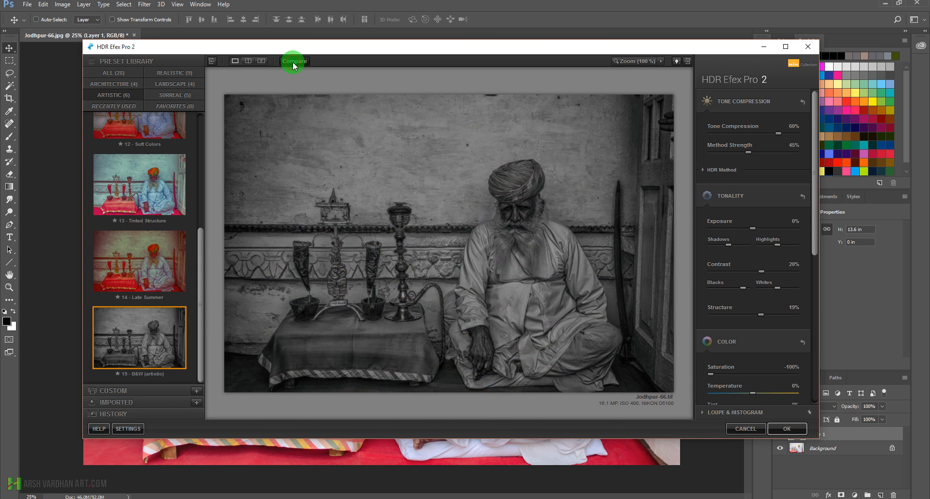
pyautogui.click(293, 64)
pyautogui.click(293, 63)
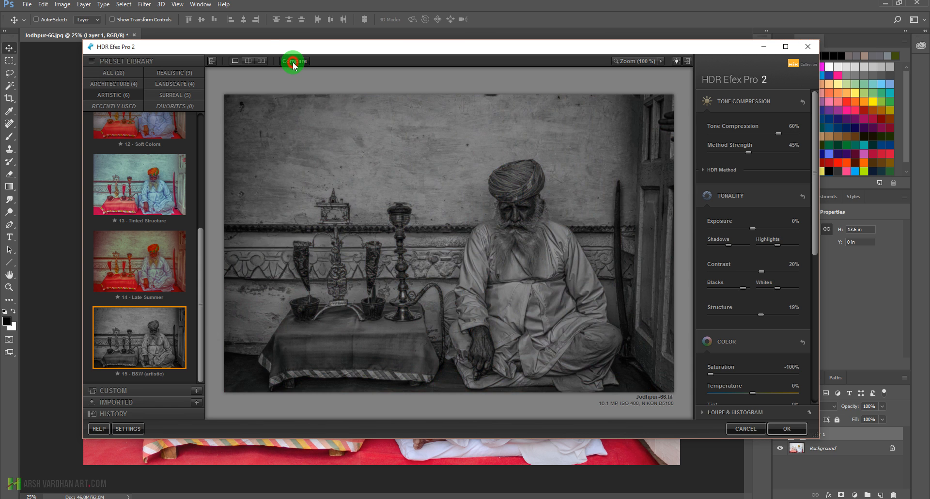
# Compare original and result in the split view with its divider moved and in the side-by-side view, ending in the single-image view
pyautogui.click(248, 63)
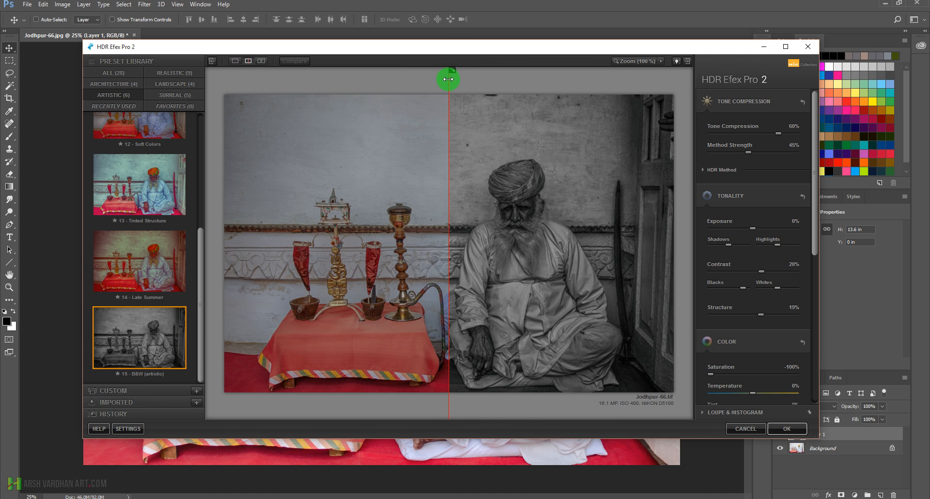
pyautogui.moveTo(448, 80); pyautogui.dragTo(432, 135)
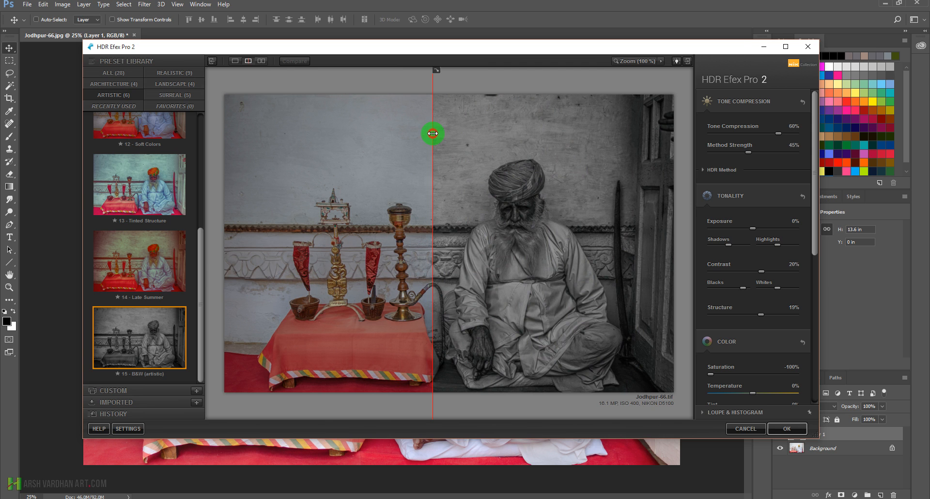
pyautogui.click(261, 61)
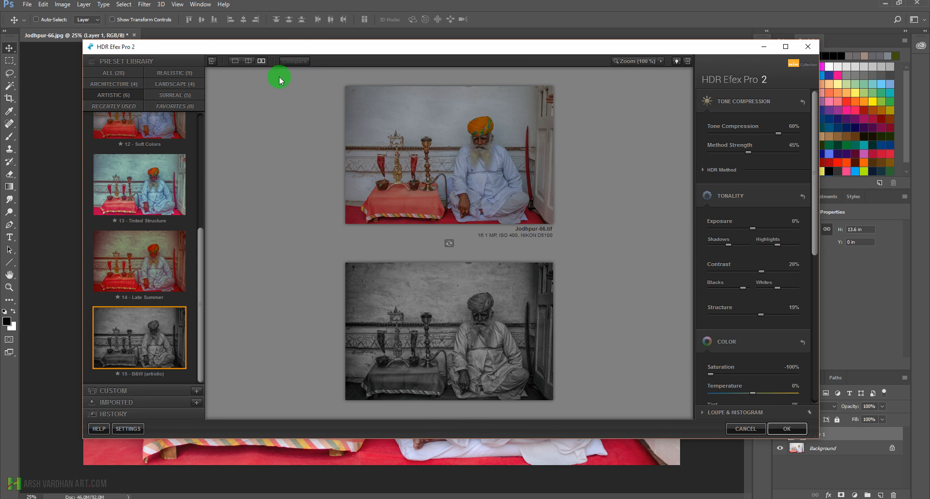
pyautogui.click(235, 63)
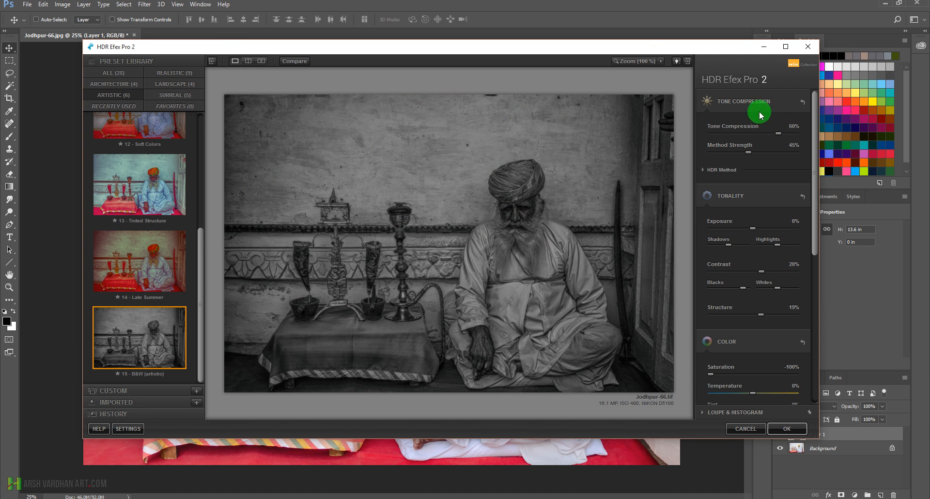
# Check the portrait's detail at 100% zoom, return to the full view and set the preview background colour to black
pyautogui.click(638, 63)
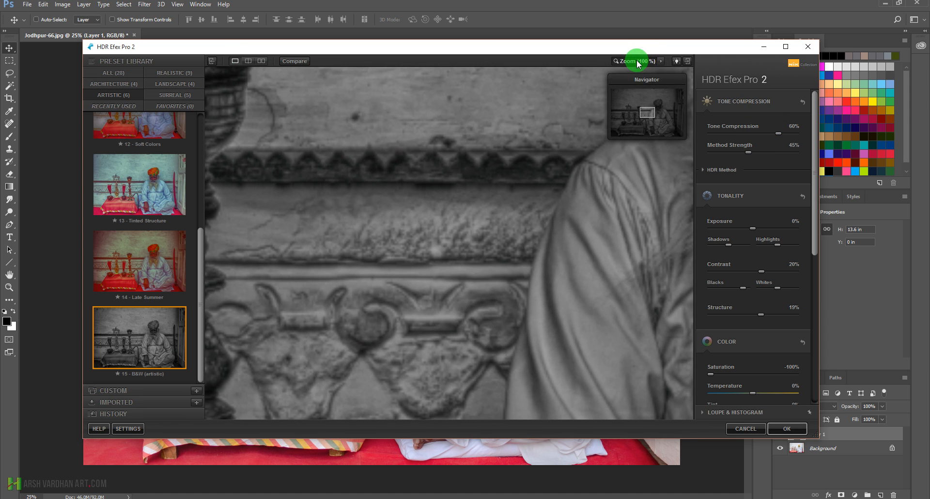
pyautogui.click(638, 63)
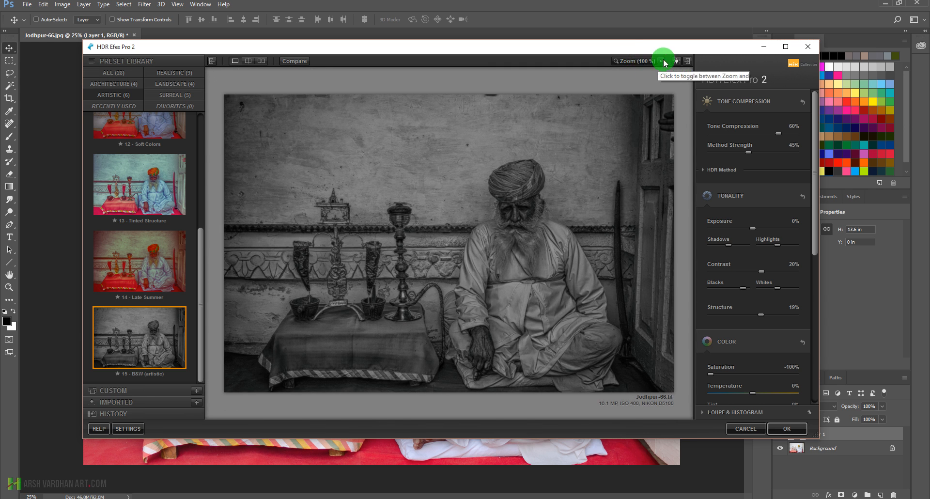
pyautogui.click(677, 62)
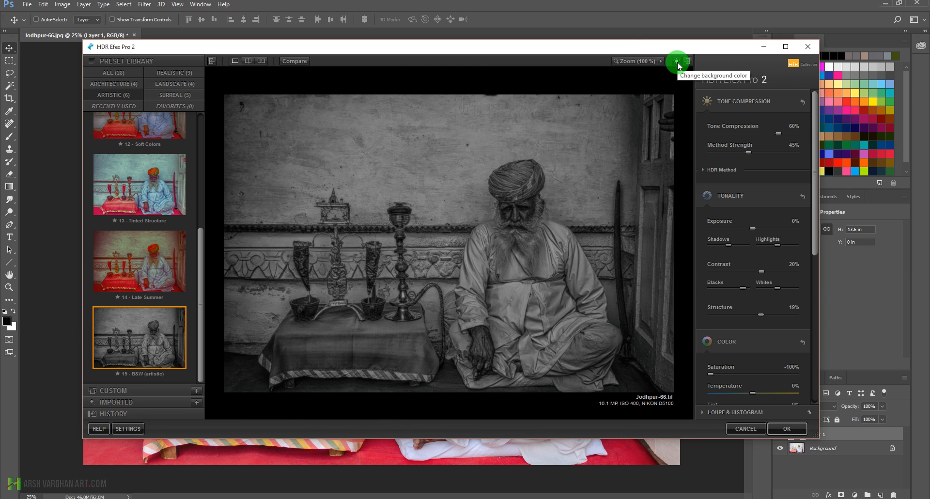
pyautogui.click(677, 62)
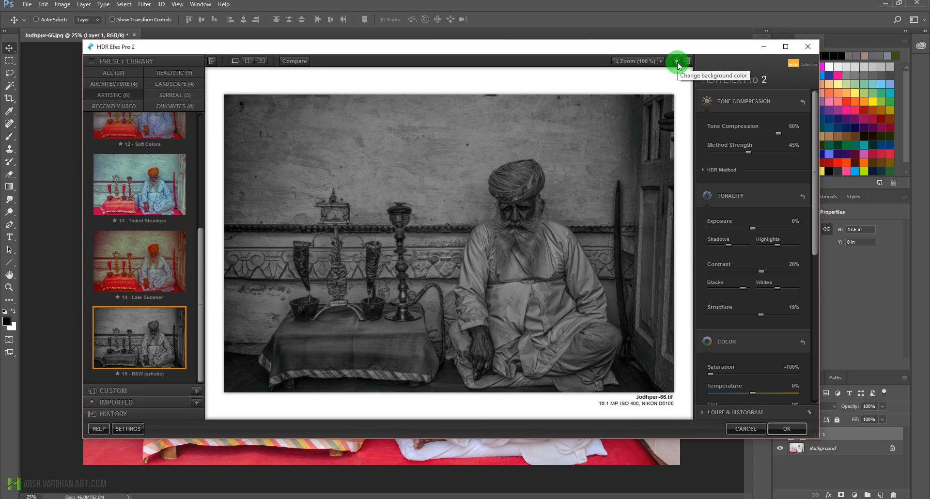
pyautogui.click(677, 62)
pyautogui.click(677, 62)
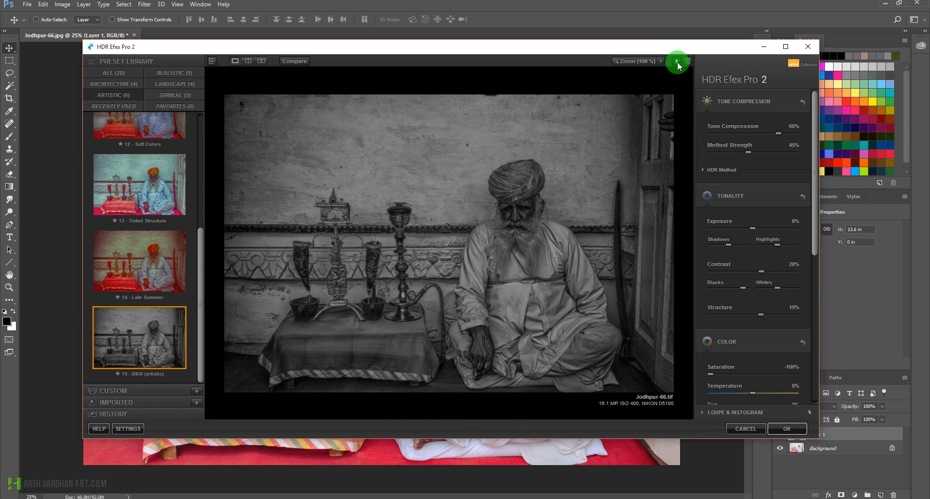
# Adjust the Tone Compression amount and set Method Strength to 63%
pyautogui.click(774, 132)
pyautogui.moveTo(774, 133)
pyautogui.mouseDown()
pyautogui.moveTo(733, 134)
pyautogui.moveTo(782, 141)
pyautogui.mouseUp()
pyautogui.moveTo(752, 156)
pyautogui.mouseDown()
pyautogui.moveTo(721, 156)
pyautogui.moveTo(764, 156)
pyautogui.mouseUp()
# Set the Tonality Exposure to 27% and raise the Shadows and Highlights slightly
pyautogui.moveTo(811, 201); pyautogui.dragTo(816, 236)
pyautogui.click(755, 180)
pyautogui.moveTo(754, 177); pyautogui.dragTo(774, 182)
pyautogui.moveTo(771, 180); pyautogui.dragTo(767, 181)
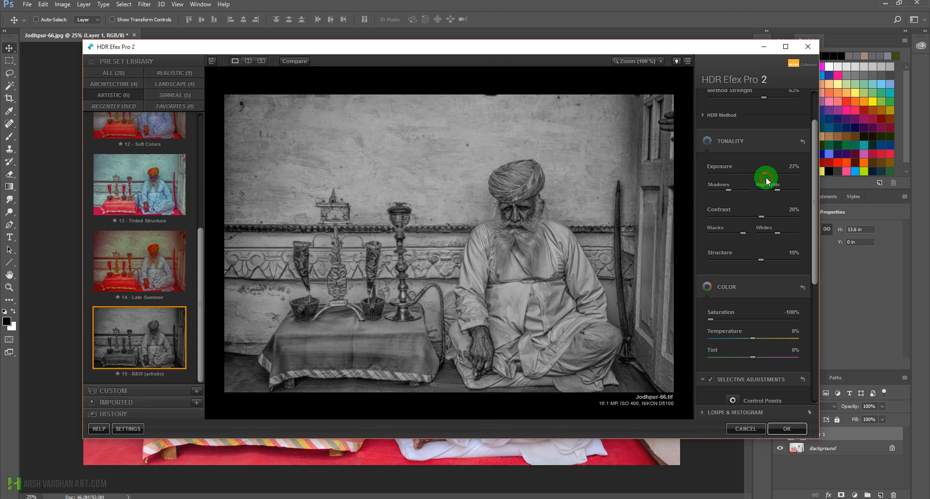
pyautogui.moveTo(734, 197); pyautogui.dragTo(786, 193)
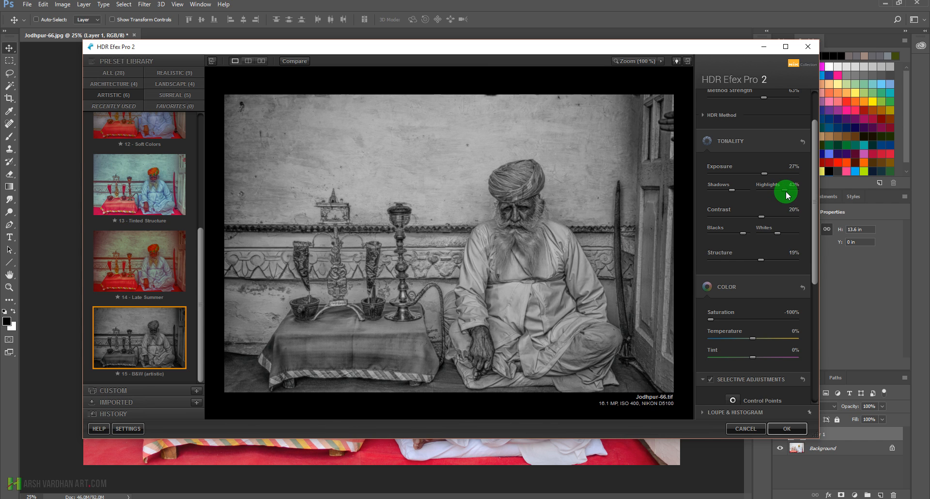
pyautogui.moveTo(787, 195)
pyautogui.mouseDown()
pyautogui.moveTo(770, 192)
pyautogui.moveTo(785, 193)
pyautogui.mouseUp()
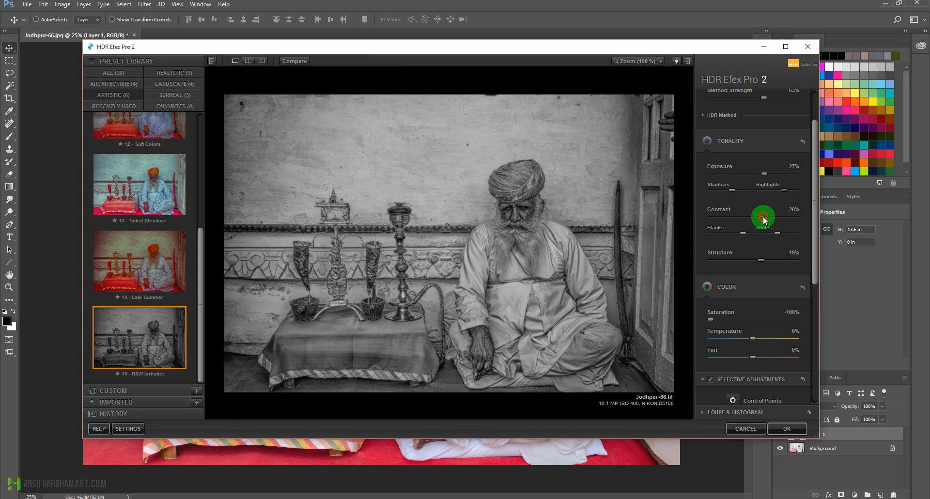
# Set Contrast to -5% and Structure to -13%, and raise Blacks and Whites slightly
pyautogui.moveTo(763, 216)
pyautogui.mouseDown()
pyautogui.moveTo(744, 218)
pyautogui.moveTo(779, 226)
pyautogui.moveTo(753, 221)
pyautogui.mouseUp()
pyautogui.moveTo(744, 236); pyautogui.dragTo(814, 266)
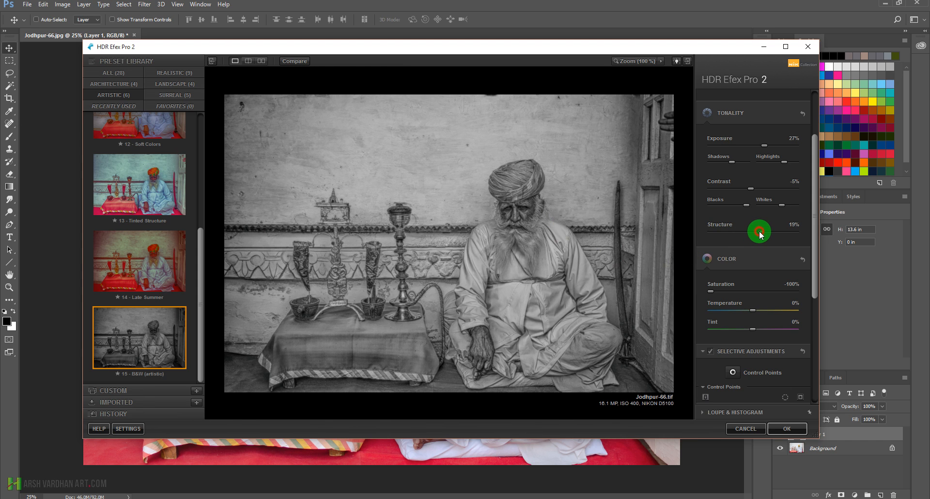
pyautogui.moveTo(759, 234)
pyautogui.mouseDown()
pyautogui.moveTo(716, 234)
pyautogui.moveTo(805, 236)
pyautogui.moveTo(747, 236)
pyautogui.mouseUp()
pyautogui.click(801, 304)
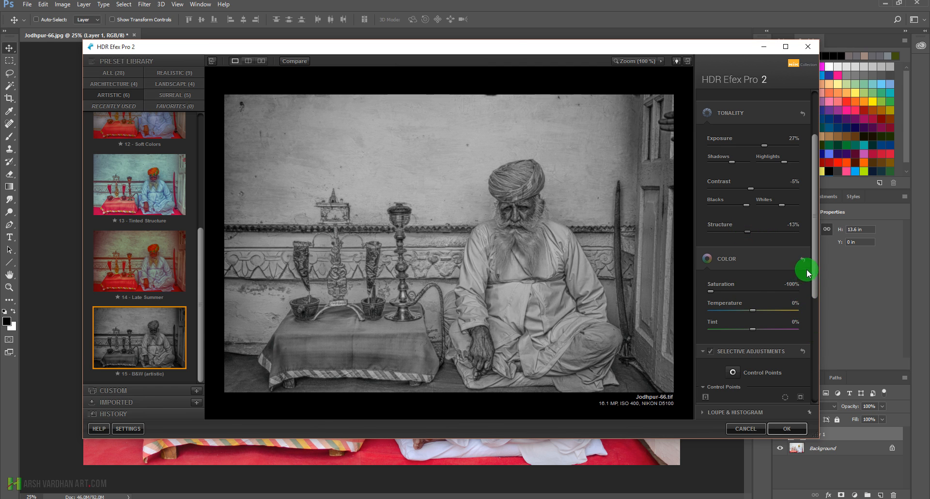
# Try a Saturation of -81% to bring back faint colour, and return it to -100%
pyautogui.moveTo(814, 255); pyautogui.dragTo(814, 291)
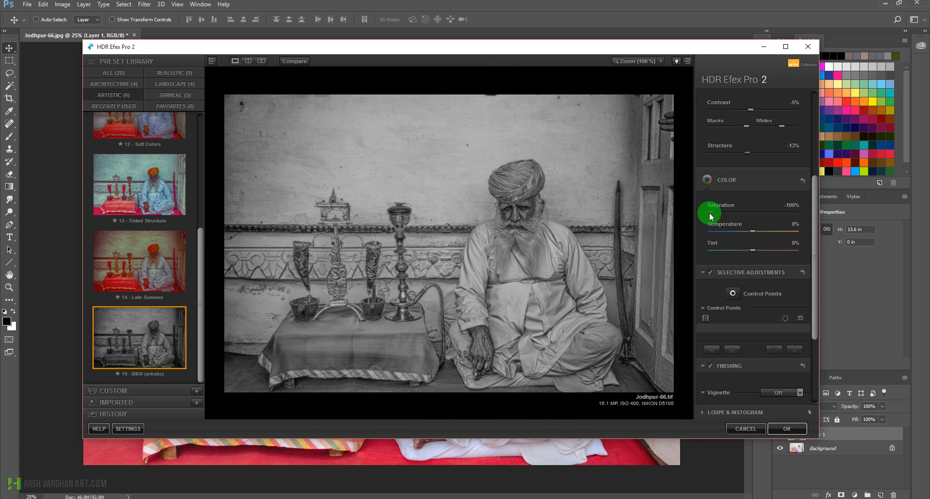
pyautogui.moveTo(709, 214)
pyautogui.mouseDown()
pyautogui.moveTo(743, 214)
pyautogui.moveTo(702, 214)
pyautogui.moveTo(718, 213)
pyautogui.mouseUp()
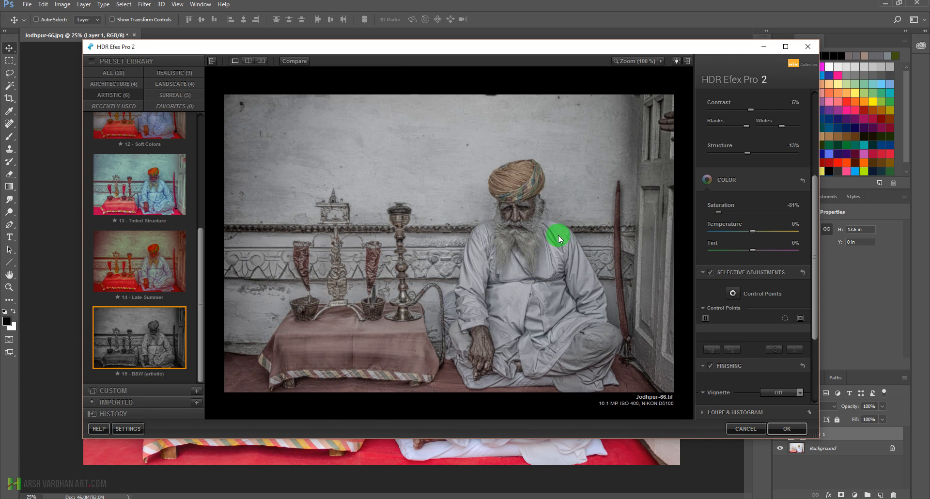
pyautogui.moveTo(736, 215)
pyautogui.mouseDown()
pyautogui.moveTo(795, 216)
pyautogui.moveTo(693, 211)
pyautogui.moveTo(712, 222)
pyautogui.moveTo(663, 184)
pyautogui.moveTo(720, 214)
pyautogui.mouseUp()
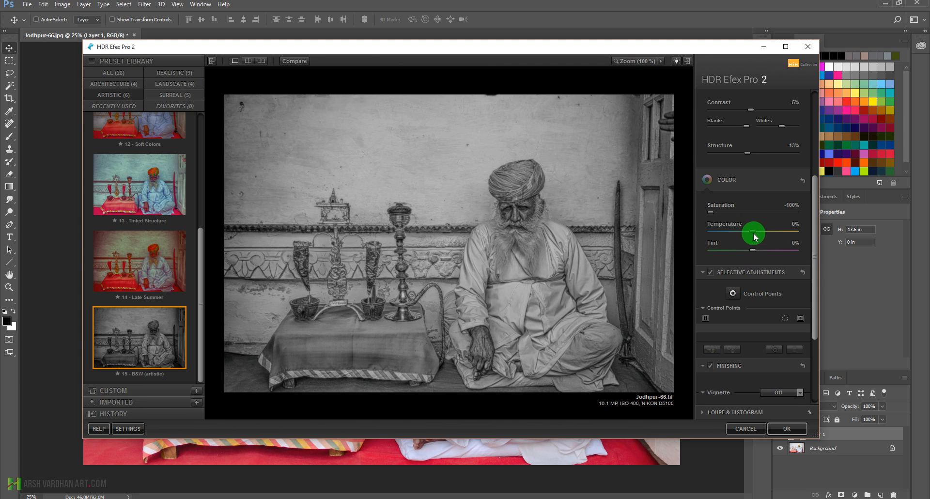
# Add a selective-adjustment control point on the seated man's face
pyautogui.moveTo(813, 240); pyautogui.dragTo(813, 286)
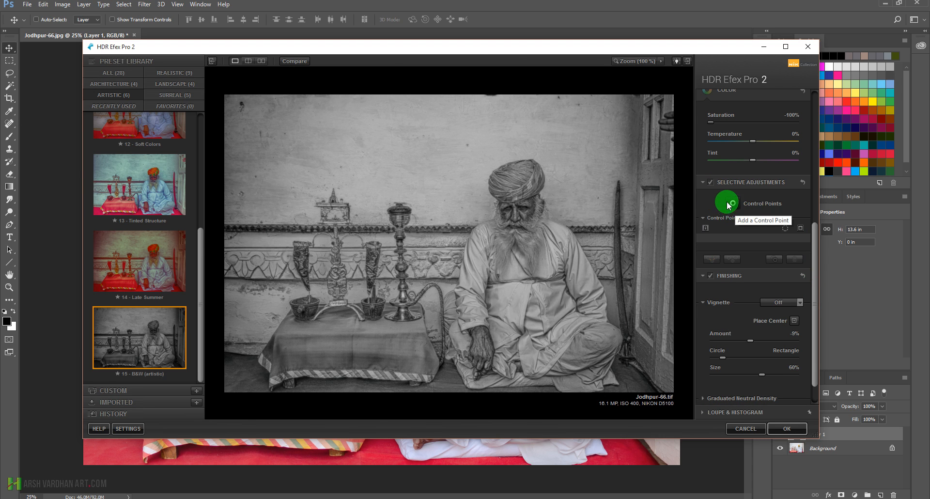
pyautogui.moveTo(727, 205)
pyautogui.mouseDown()
pyautogui.moveTo(734, 194)
pyautogui.moveTo(736, 207)
pyautogui.moveTo(533, 240)
pyautogui.mouseUp()
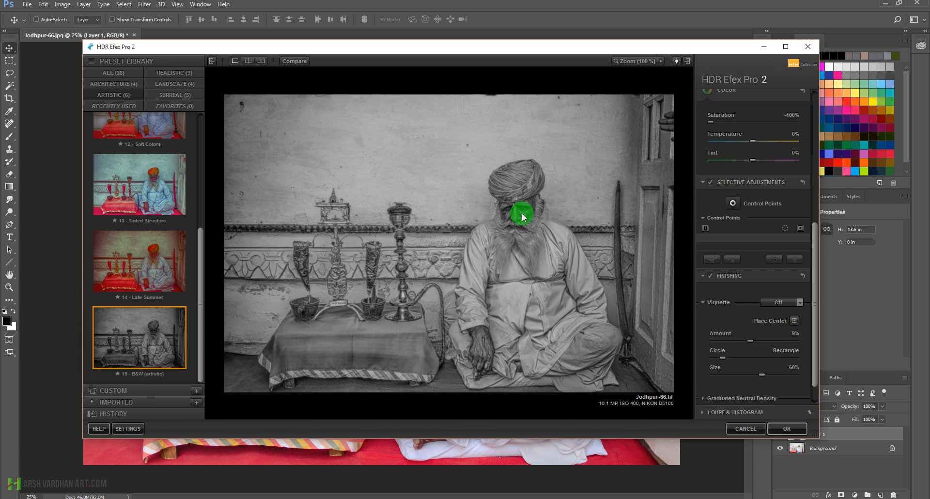
pyautogui.click(734, 205)
pyautogui.moveTo(736, 208); pyautogui.dragTo(517, 213)
# Adjust the face control point, expand its full set of sliders and switch off the Selective Adjustments
pyautogui.moveTo(555, 224)
pyautogui.mouseDown()
pyautogui.moveTo(543, 219)
pyautogui.moveTo(567, 226)
pyautogui.moveTo(547, 233)
pyautogui.moveTo(555, 233)
pyautogui.mouseUp()
pyautogui.moveTo(555, 234); pyautogui.dragTo(555, 233)
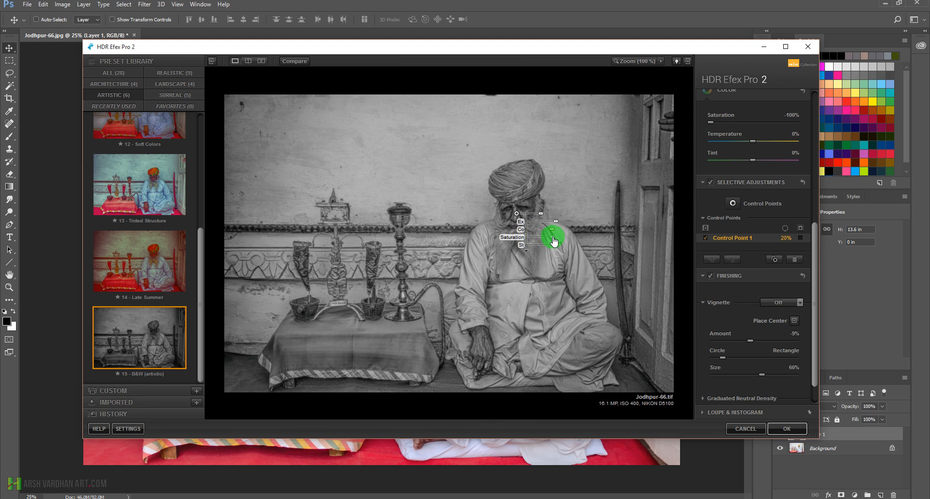
pyautogui.click(527, 251)
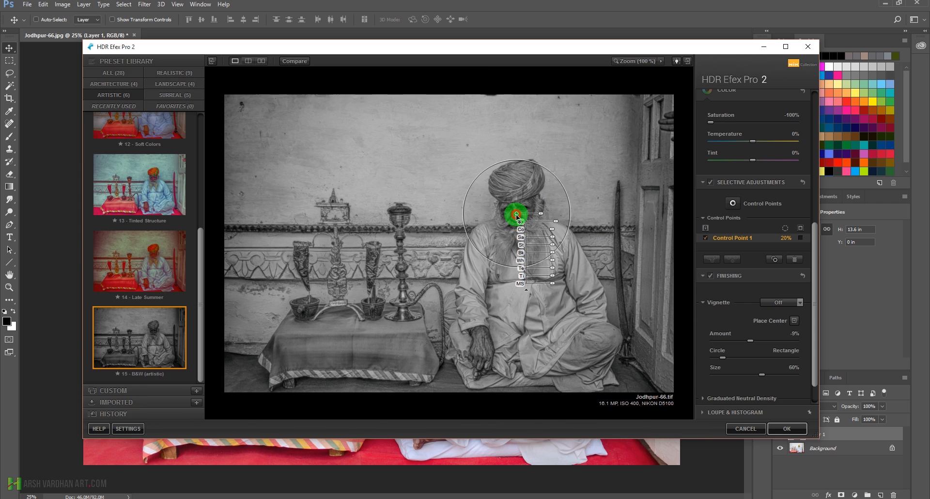
pyautogui.click(710, 182)
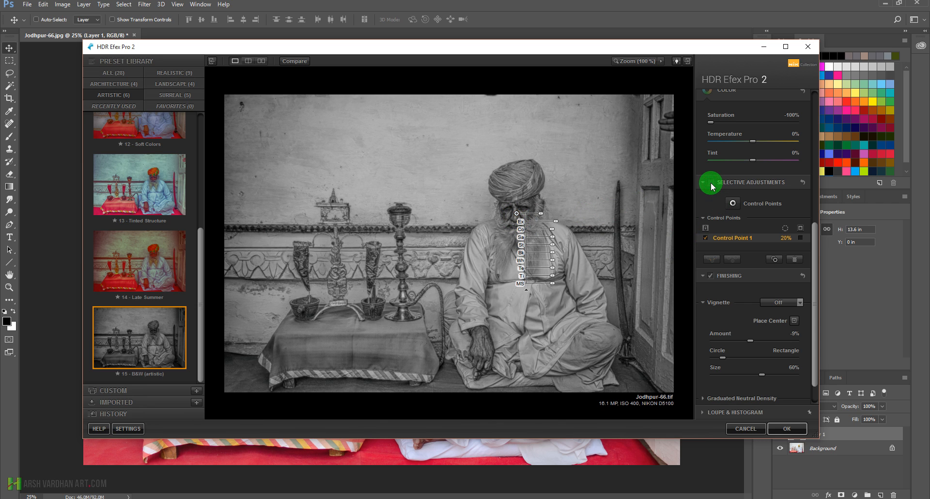
# Turn the Selective Adjustments back on and, with the control point's mask displayed for checking, reduce the face control point's size to 11%
pyautogui.click(711, 183)
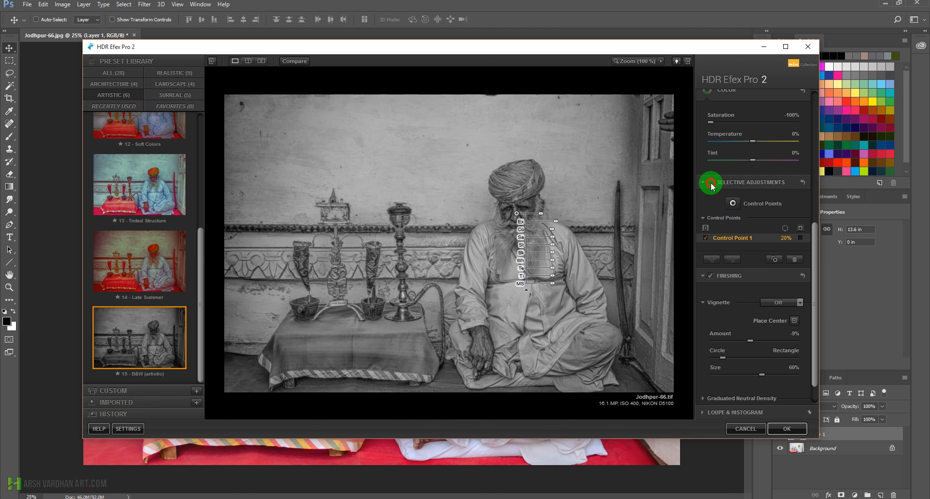
pyautogui.click(706, 238)
pyautogui.click(706, 238)
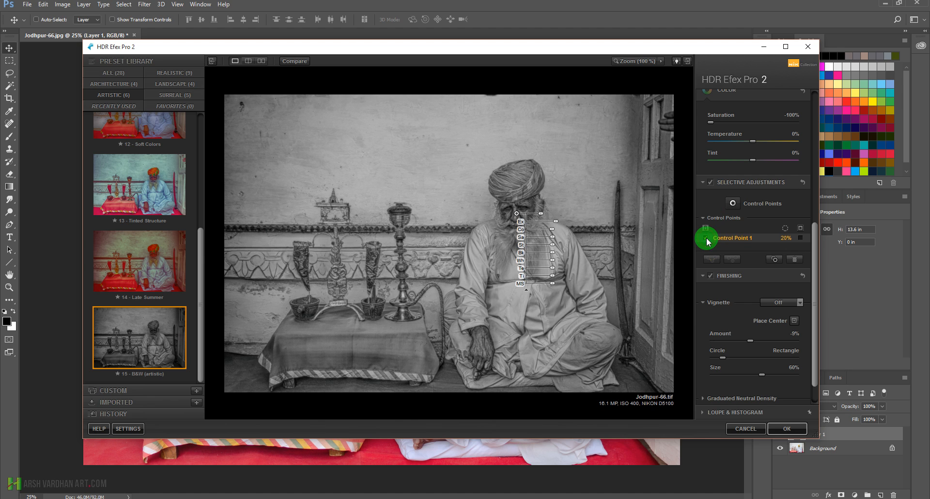
pyautogui.click(800, 238)
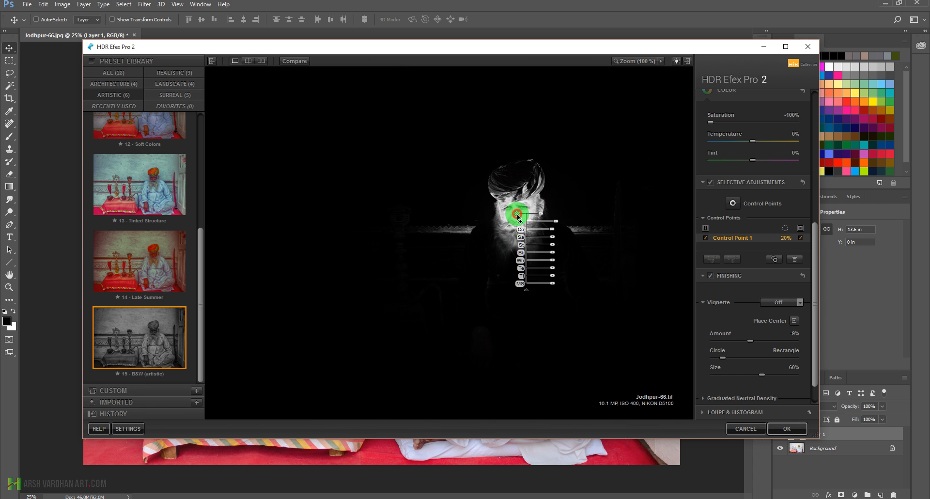
pyautogui.moveTo(518, 215); pyautogui.dragTo(540, 218)
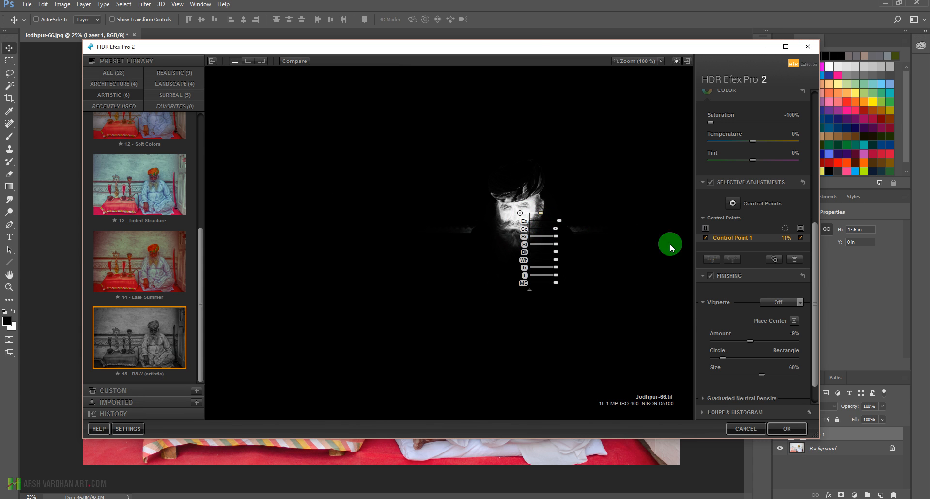
pyautogui.click(800, 238)
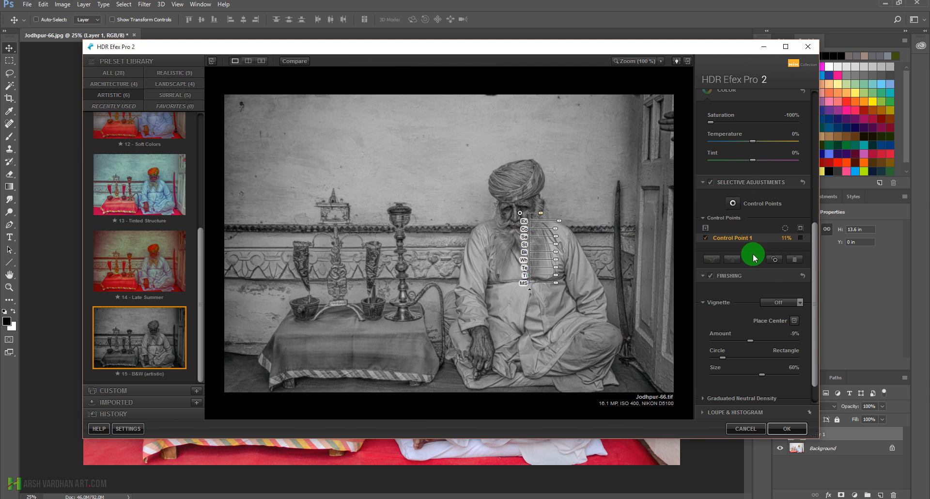
# Apply the Black Frame 1 vignette to the photo in the Finishing settings
pyautogui.scroll(-2, 813, 262)
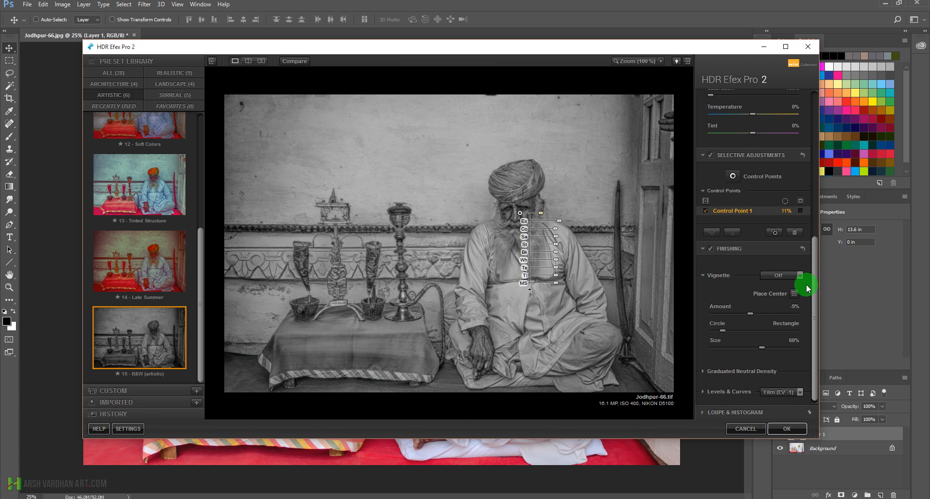
pyautogui.scroll(-1, 813, 266)
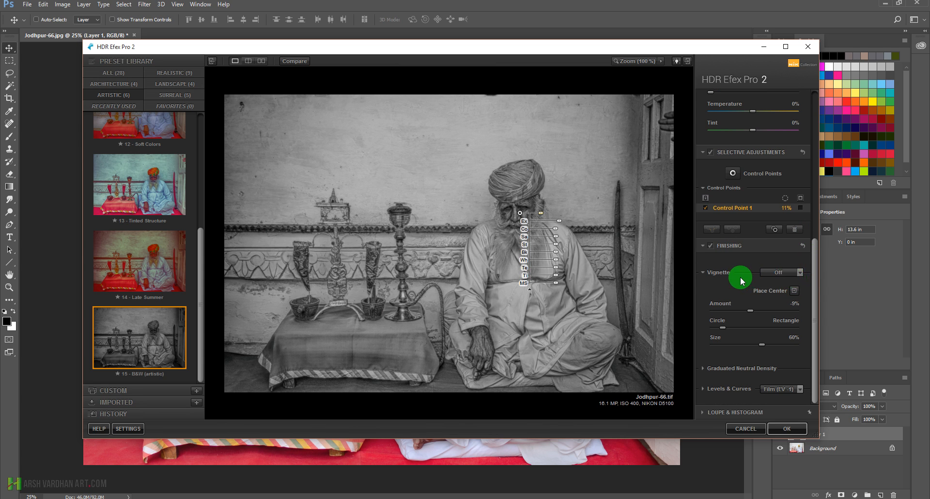
pyautogui.click(792, 273)
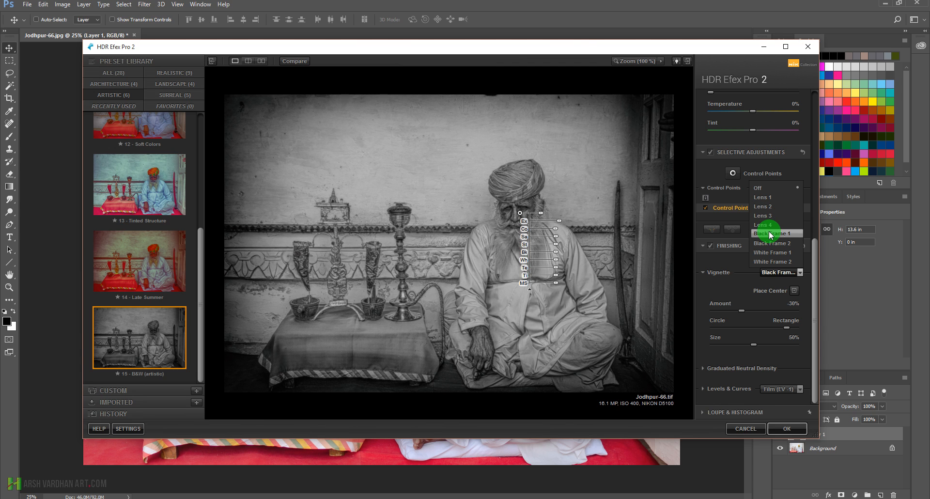
pyautogui.click(770, 233)
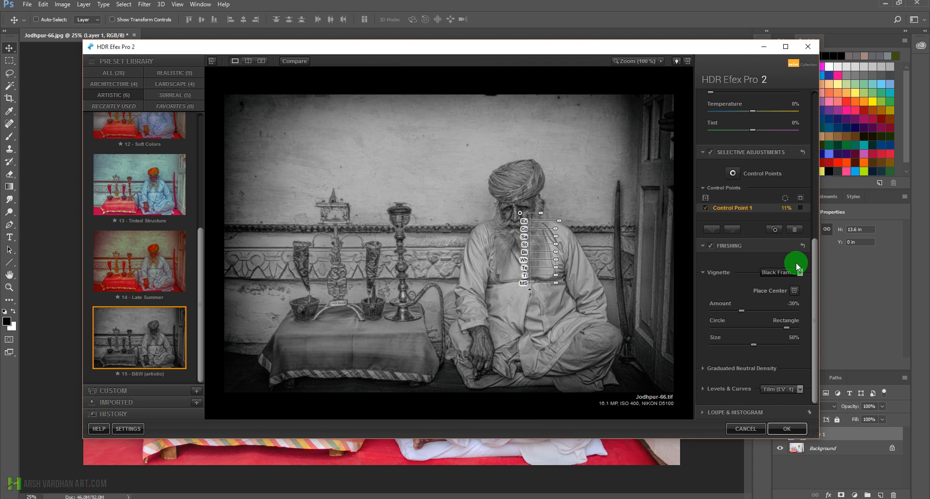
# Try the vignette center on the man's face, and place it near the middle of the photo, just beside his arm
pyautogui.click(794, 291)
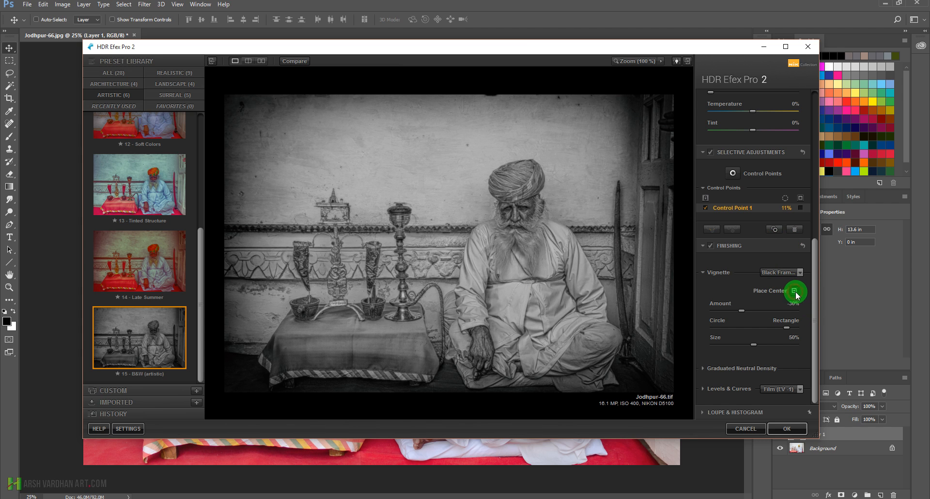
pyautogui.click(516, 213)
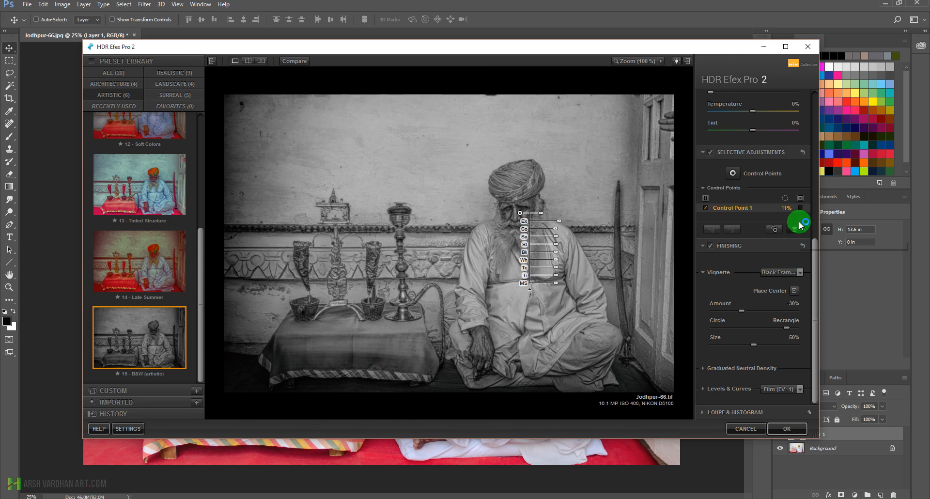
pyautogui.click(789, 290)
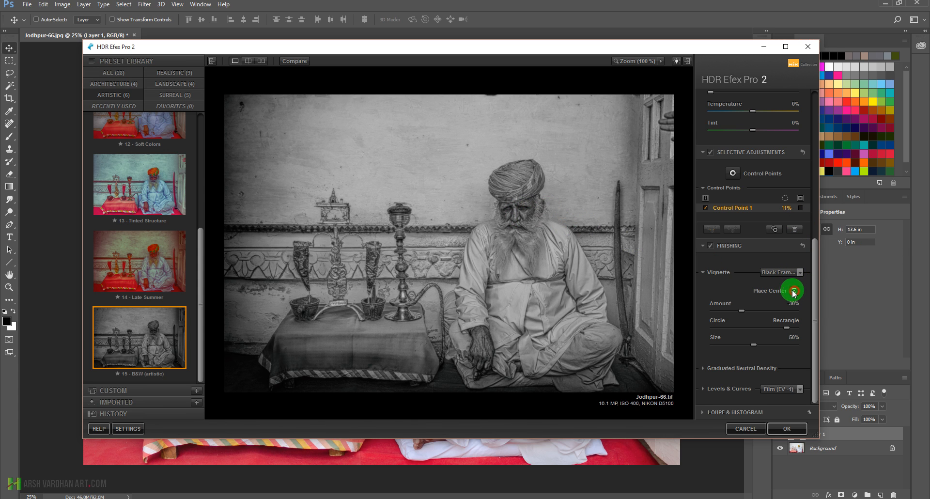
pyautogui.click(445, 234)
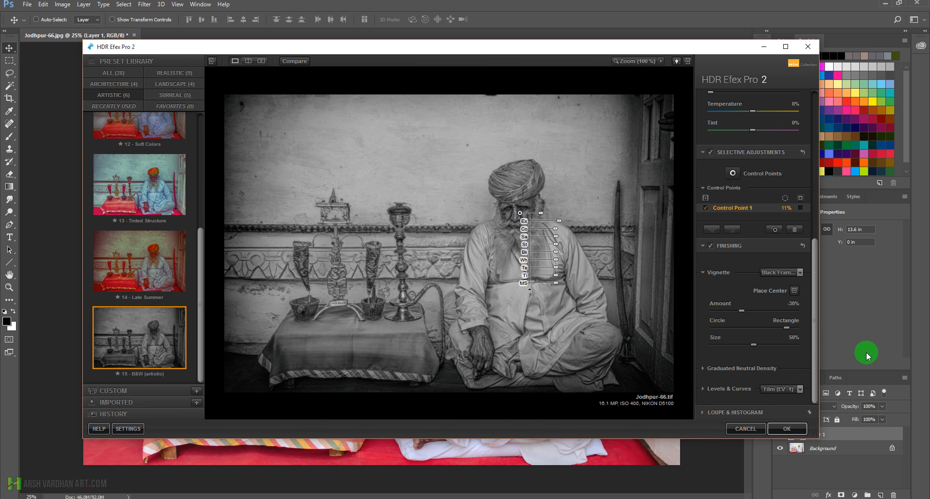
# Set the vignette Amount to -32%, its shape close to full Rectangle and its Size to 60%
pyautogui.moveTo(742, 311); pyautogui.dragTo(781, 332)
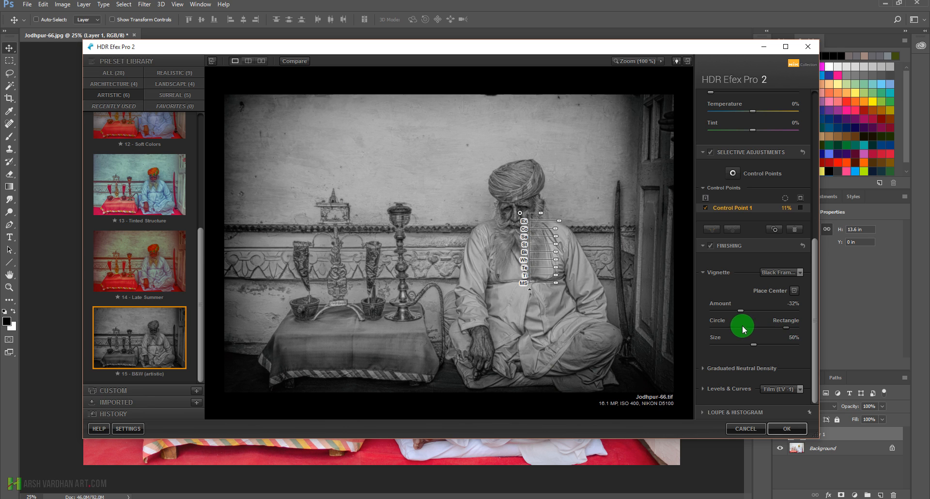
pyautogui.moveTo(720, 330); pyautogui.dragTo(706, 326)
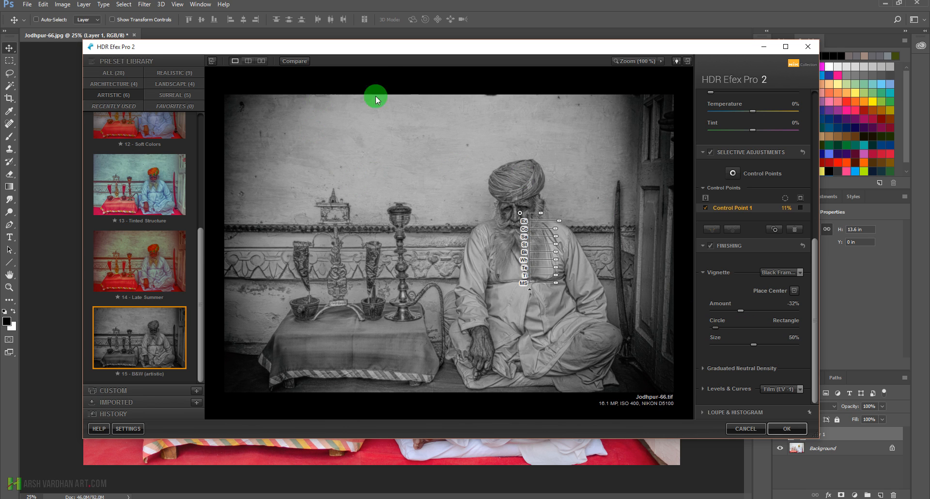
pyautogui.click(785, 329)
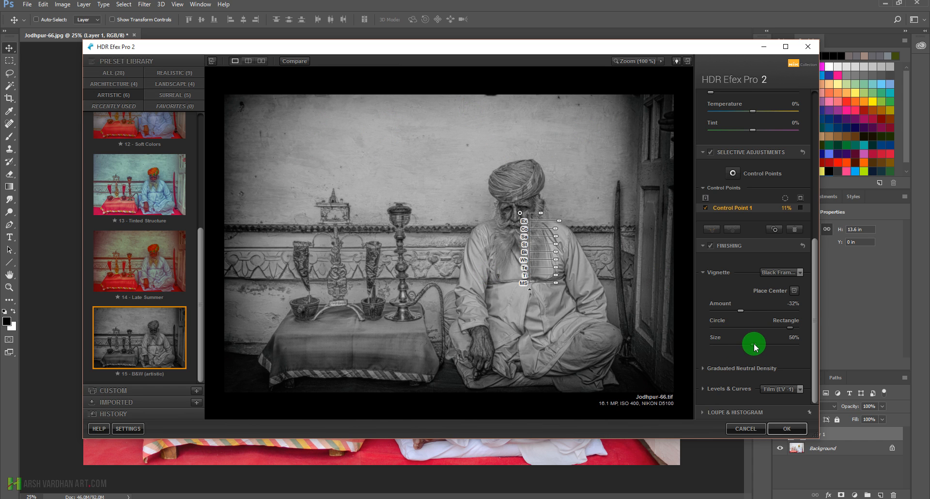
pyautogui.moveTo(754, 345)
pyautogui.mouseDown()
pyautogui.moveTo(739, 345)
pyautogui.moveTo(774, 347)
pyautogui.moveTo(762, 350)
pyautogui.mouseUp()
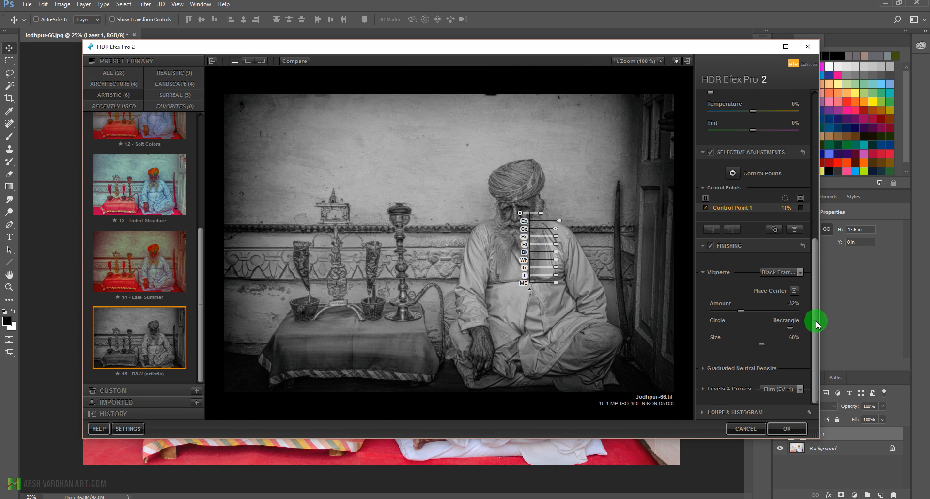
# Expand the Graduated Neutral Density settings, try an Upper Tonality of -0.67 stops, and set it to -0.04 stops
pyautogui.moveTo(816, 321); pyautogui.dragTo(815, 349)
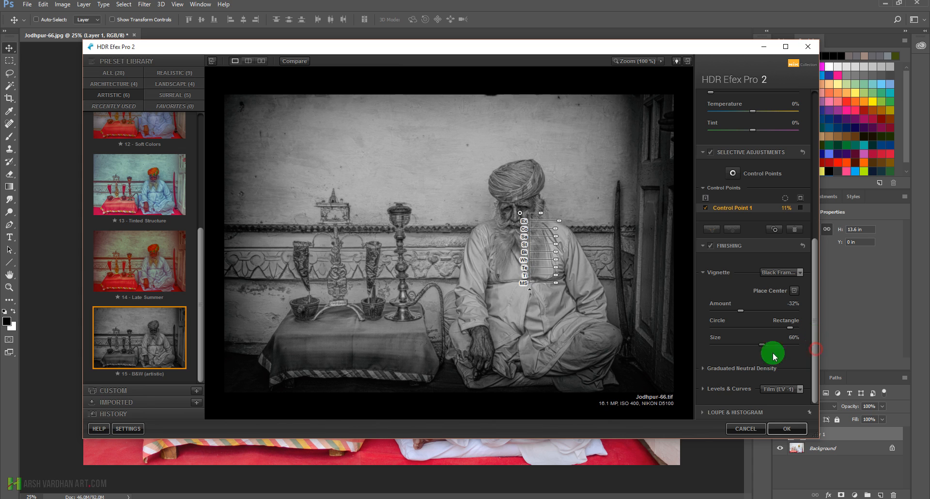
pyautogui.click(703, 370)
pyautogui.scroll(-3, 805, 333)
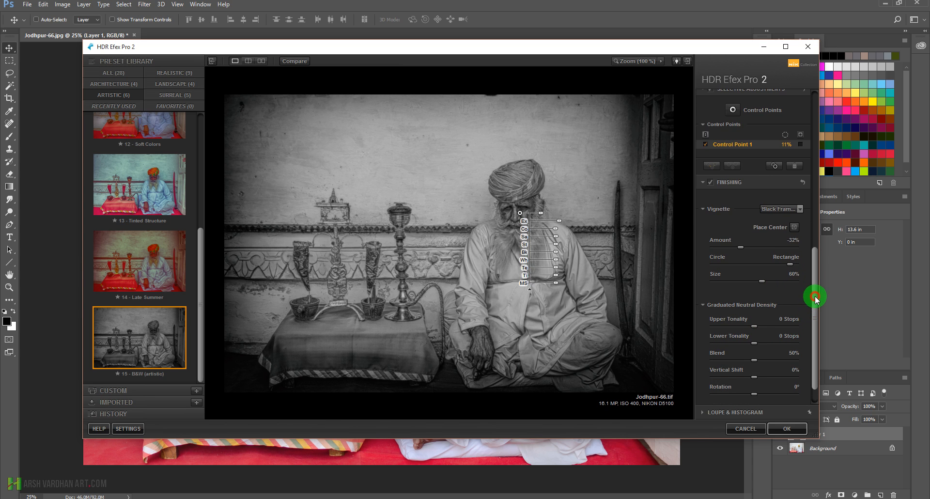
pyautogui.moveTo(814, 297); pyautogui.dragTo(817, 313)
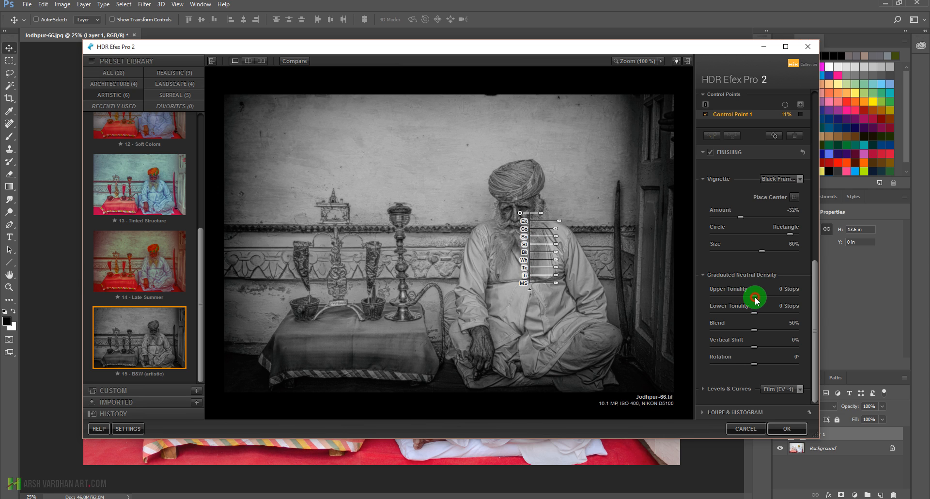
pyautogui.moveTo(754, 296); pyautogui.dragTo(747, 300)
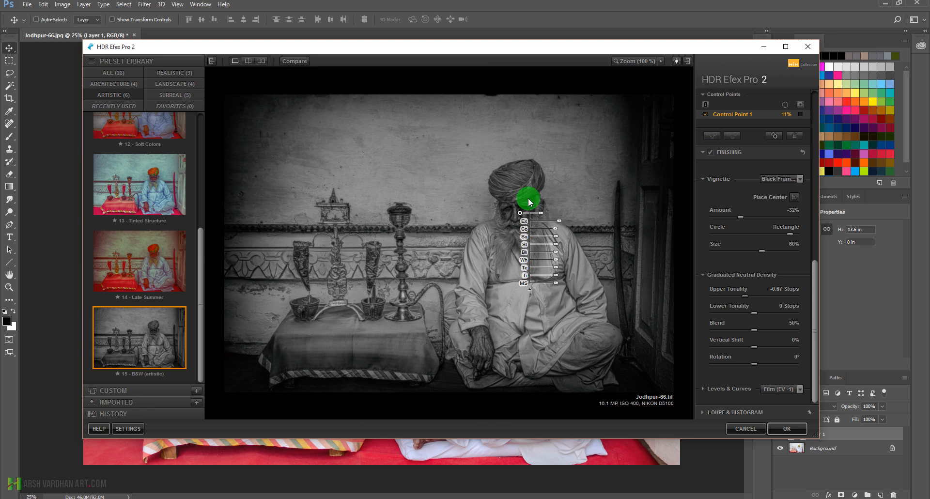
pyautogui.click(746, 297)
pyautogui.moveTo(746, 297)
pyautogui.mouseDown()
pyautogui.moveTo(777, 303)
pyautogui.moveTo(754, 310)
pyautogui.mouseUp()
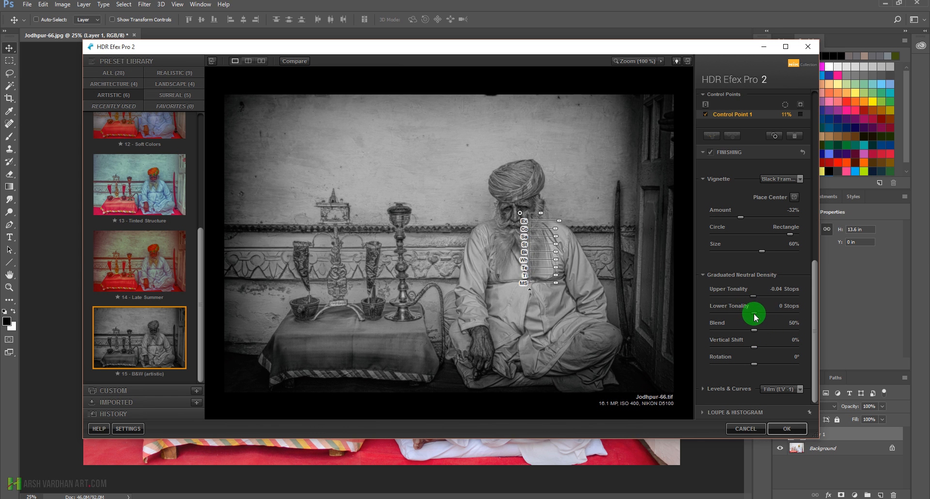
# Try brighter and darker Lower Tonality values of 0.25 and -0.95 stops, and set it to 0.18 stops
pyautogui.moveTo(753, 313); pyautogui.dragTo(758, 315)
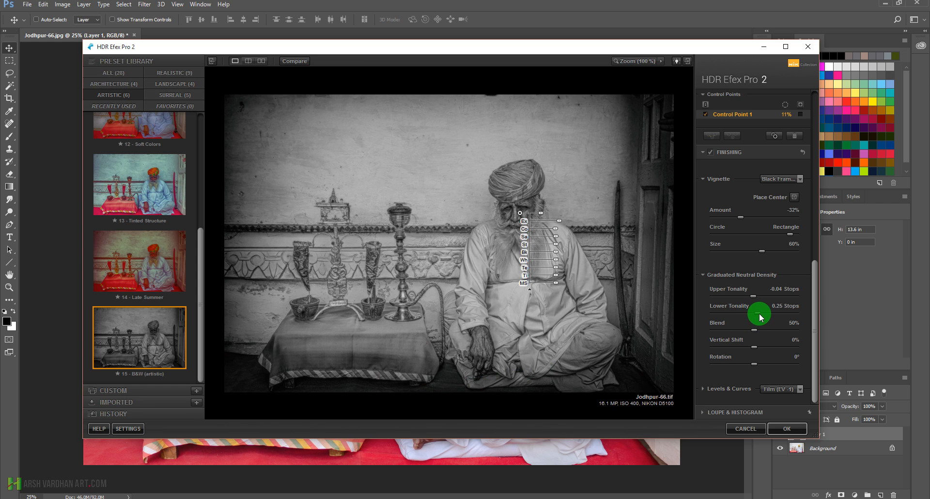
pyautogui.moveTo(759, 317); pyautogui.dragTo(744, 317)
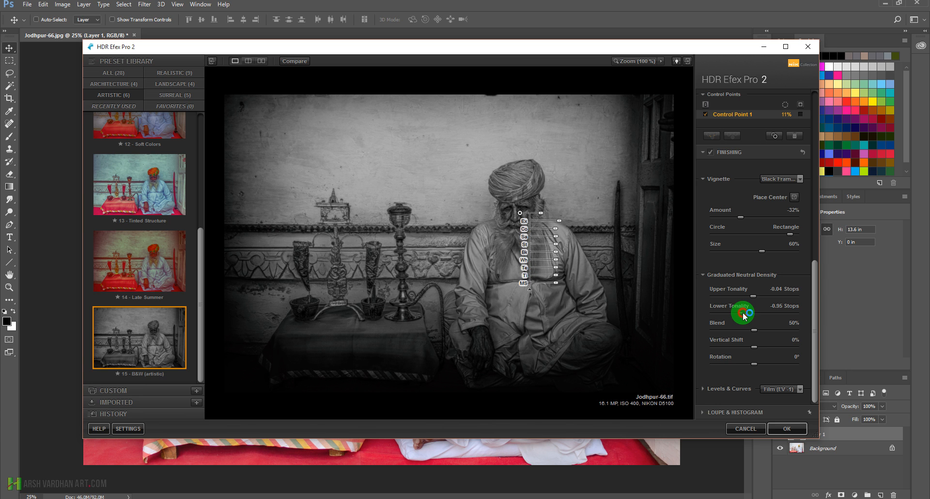
pyautogui.moveTo(744, 316); pyautogui.dragTo(760, 318)
pyautogui.moveTo(759, 318); pyautogui.dragTo(760, 315)
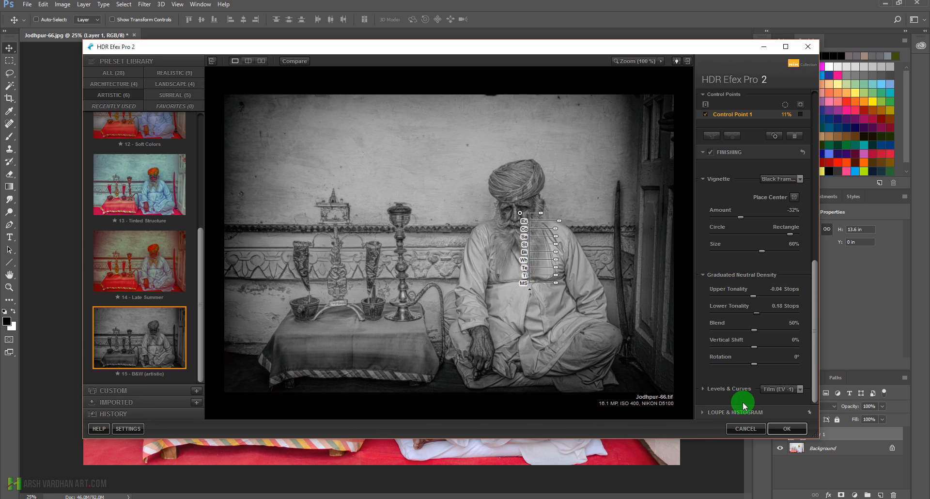
# Compare Levels & Curves presets including Film (EV +0), Dark Contrast, Vintage 3 and Film (EV +1), and choose Film (EV -1)
pyautogui.click(816, 347)
pyautogui.click(800, 389)
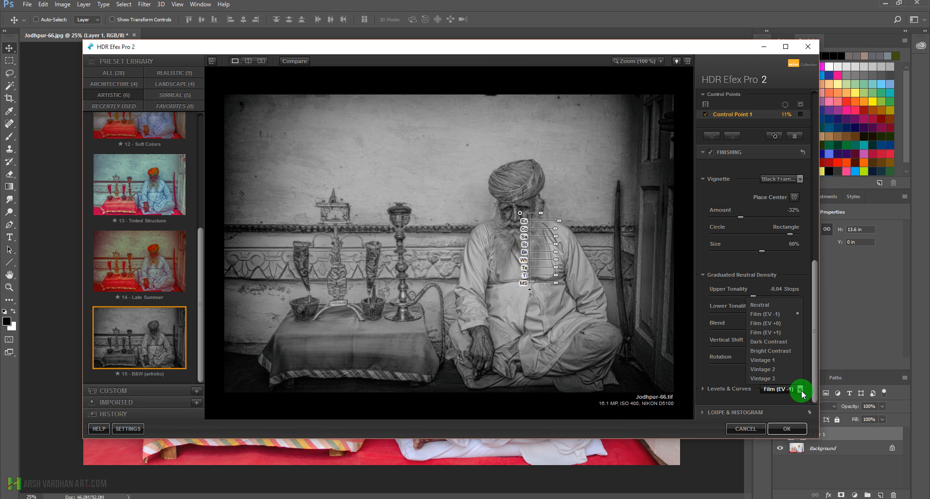
pyautogui.click(778, 322)
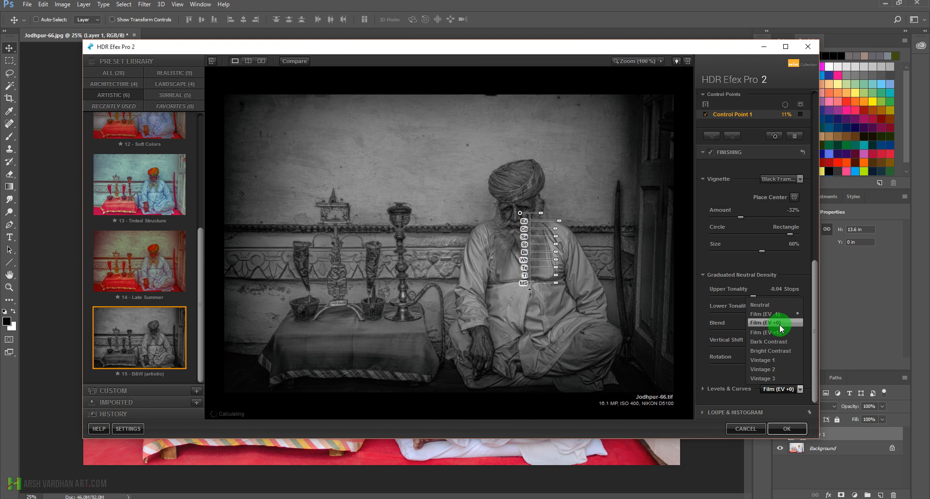
pyautogui.click(778, 341)
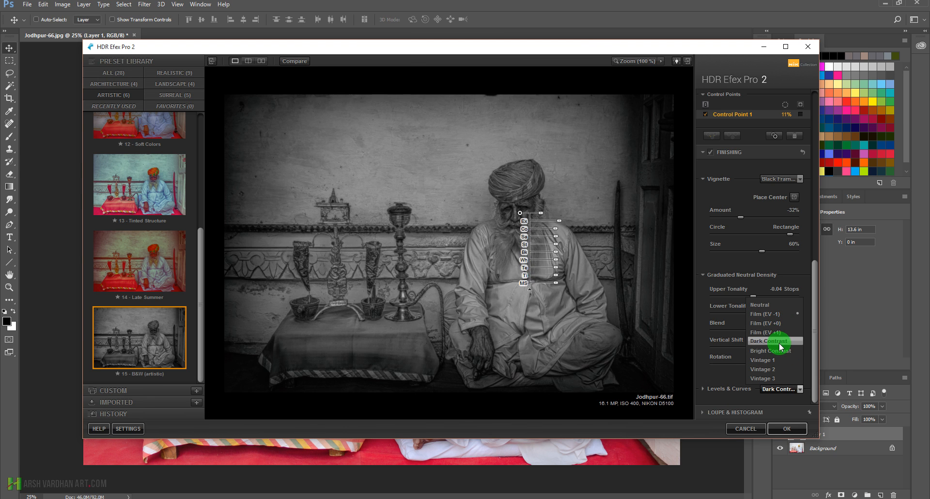
pyautogui.click(772, 369)
pyautogui.click(773, 377)
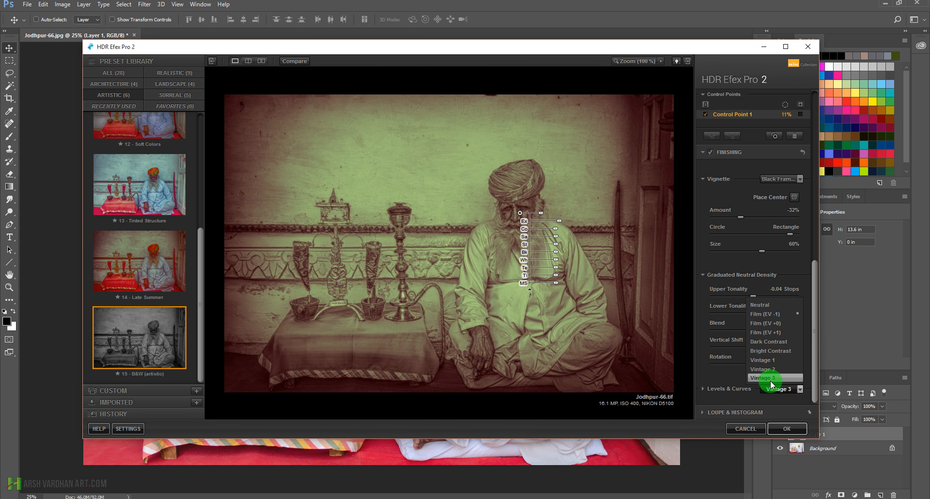
pyautogui.click(774, 350)
pyautogui.click(776, 332)
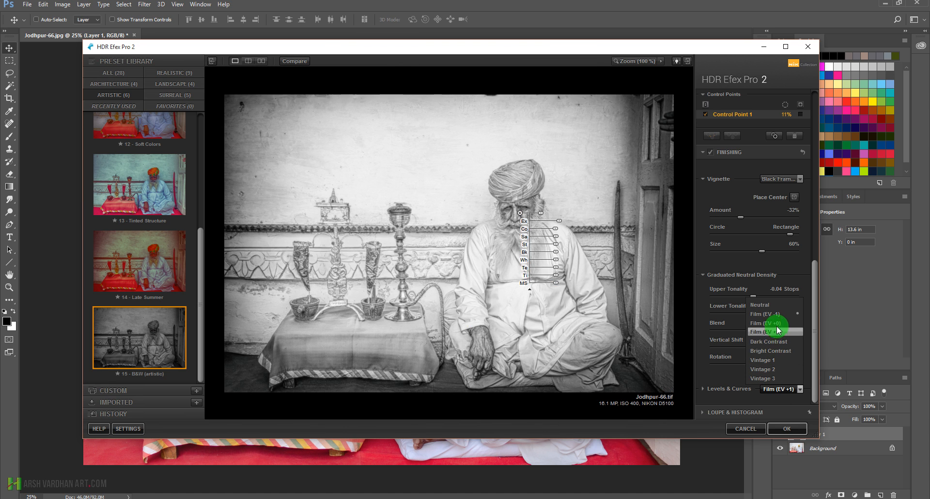
pyautogui.click(777, 323)
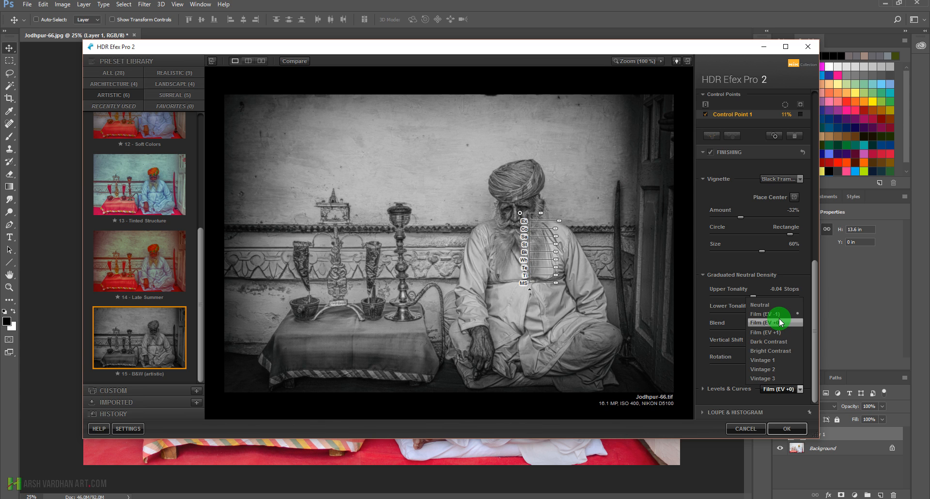
pyautogui.click(780, 315)
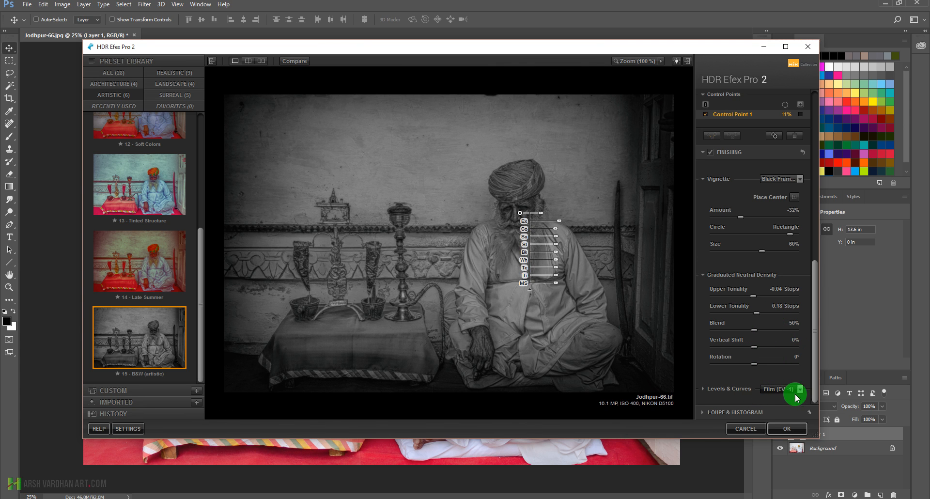
pyautogui.click(796, 395)
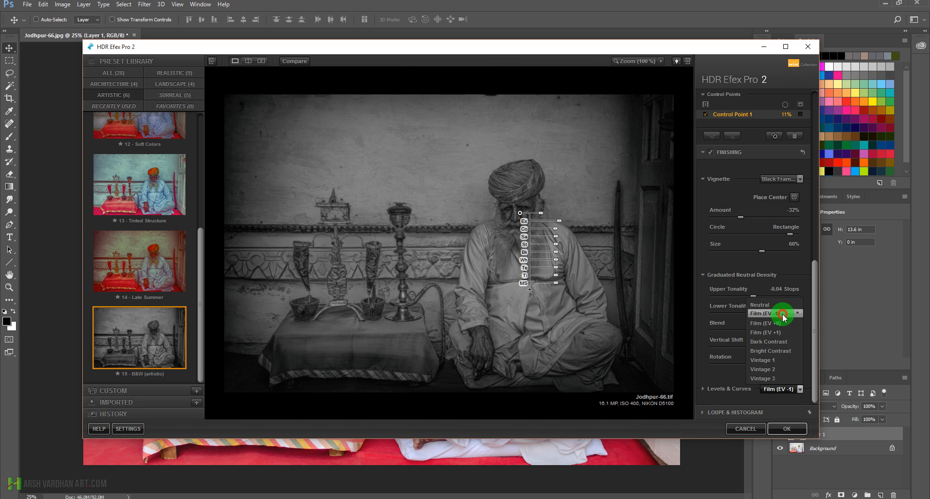
pyautogui.click(783, 313)
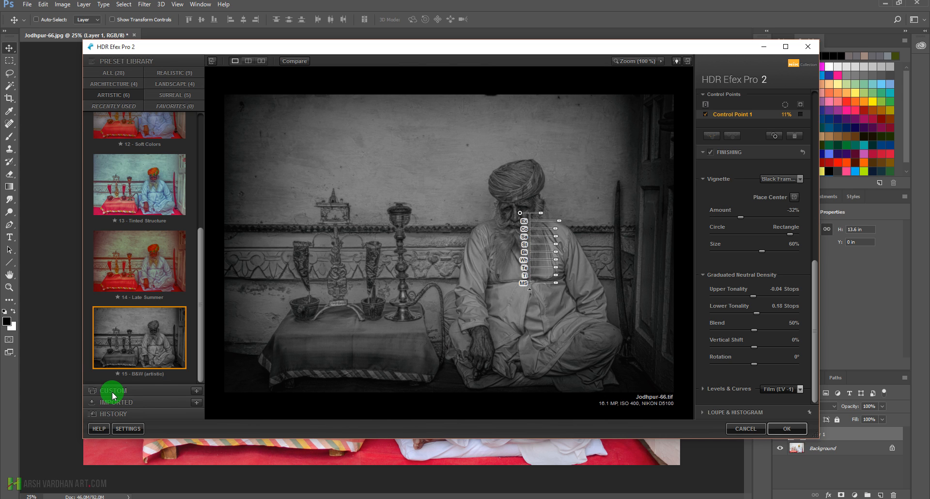
# Save the current HDR settings as a custom preset named "HDR BW simple"
pyautogui.click(197, 392)
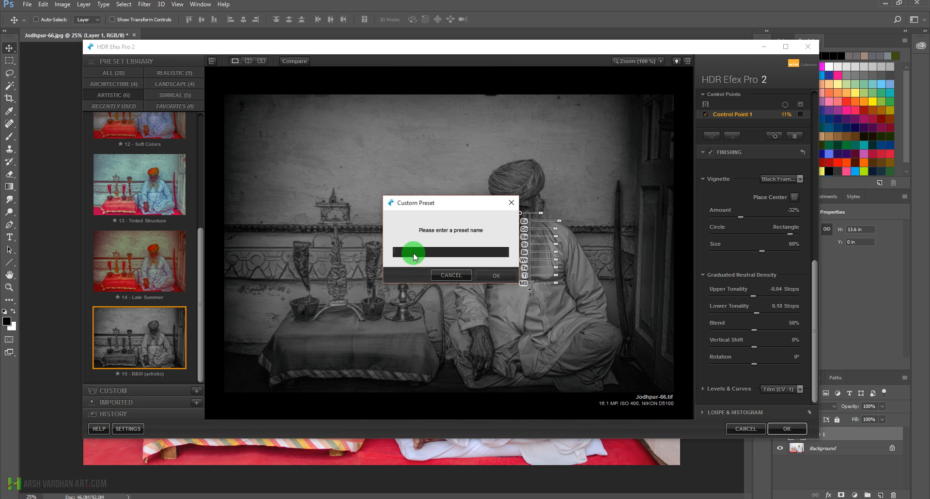
pyautogui.write('HDR BW simple')
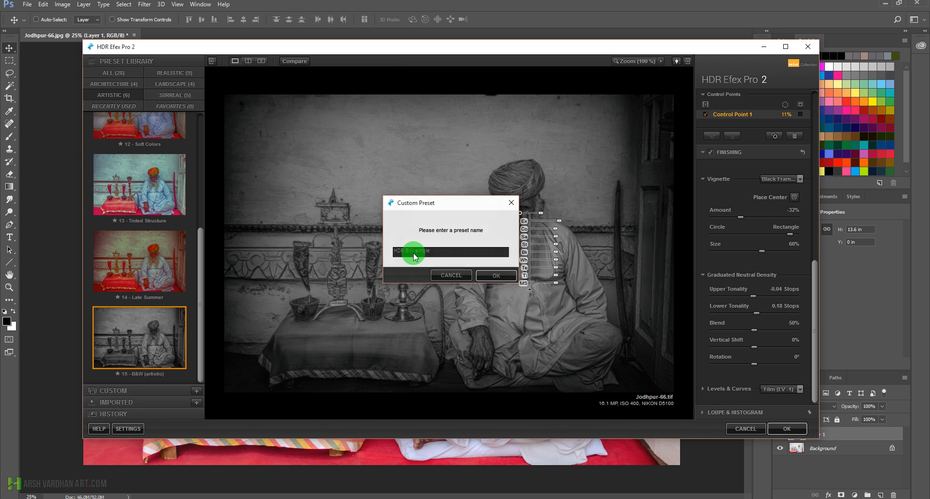
pyautogui.press('Return')
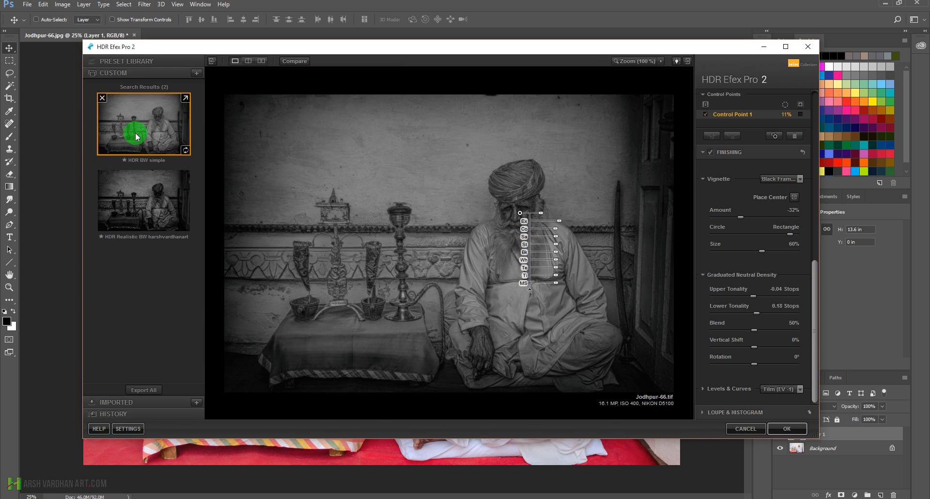
# Compare the HDR Realistic BW custom preset with HDR BW simple, keep HDR BW simple and apply the filter
pyautogui.click(153, 196)
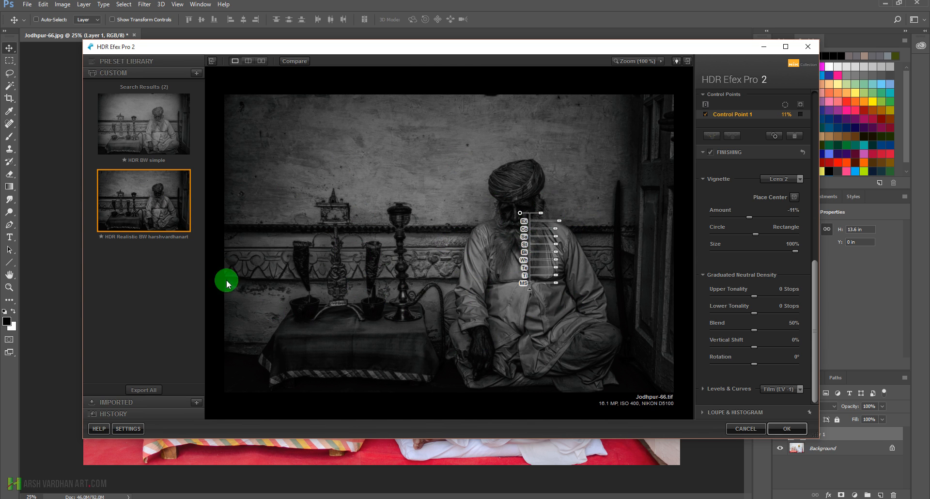
pyautogui.click(134, 124)
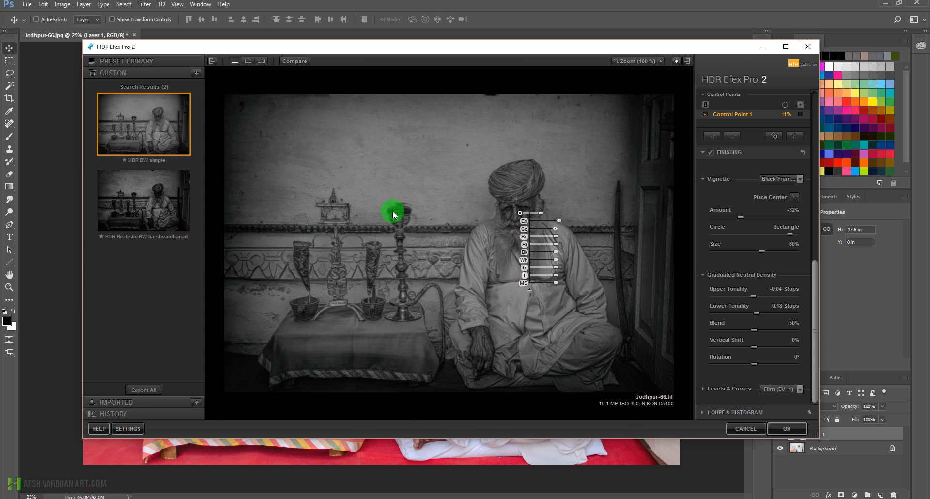
pyautogui.moveTo(147, 187)
pyautogui.moveTo(811, 291); pyautogui.dragTo(819, 140)
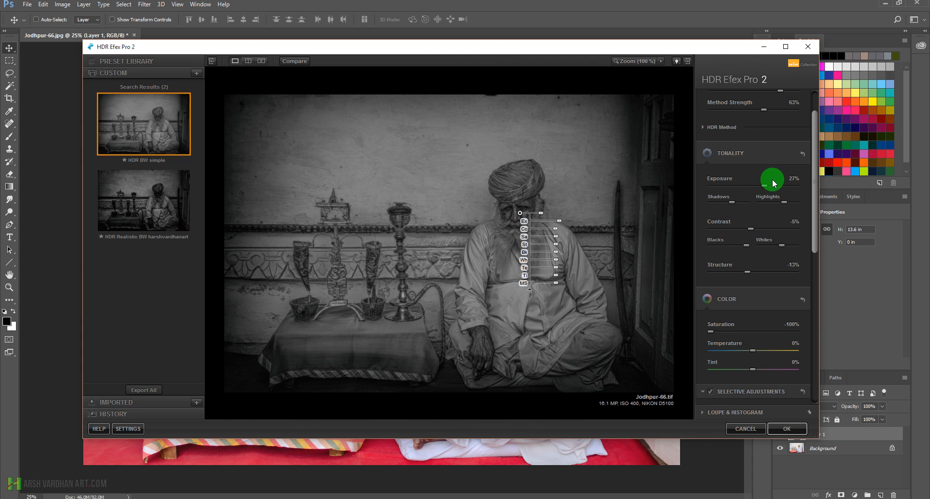
pyautogui.click(786, 428)
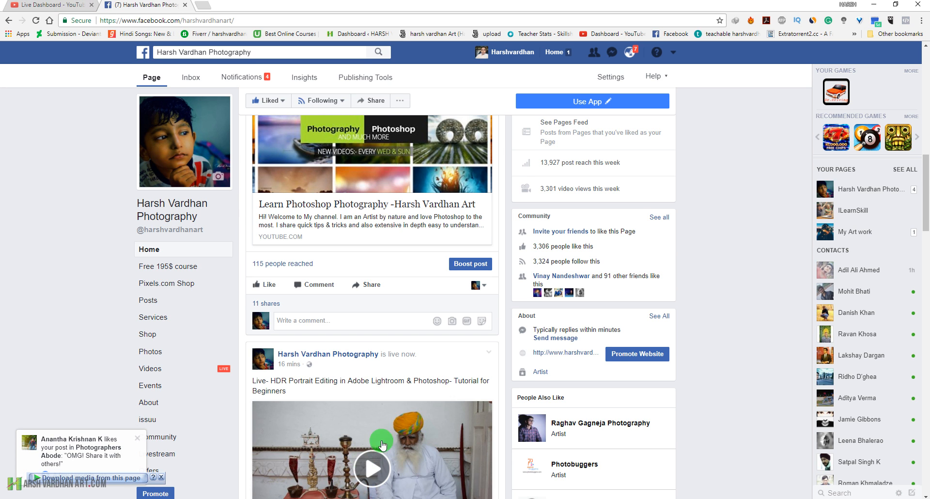
# Look over the live HDR portrait editing video post and its sharing options on the Facebook page
pyautogui.scroll(-3, 399, 439)
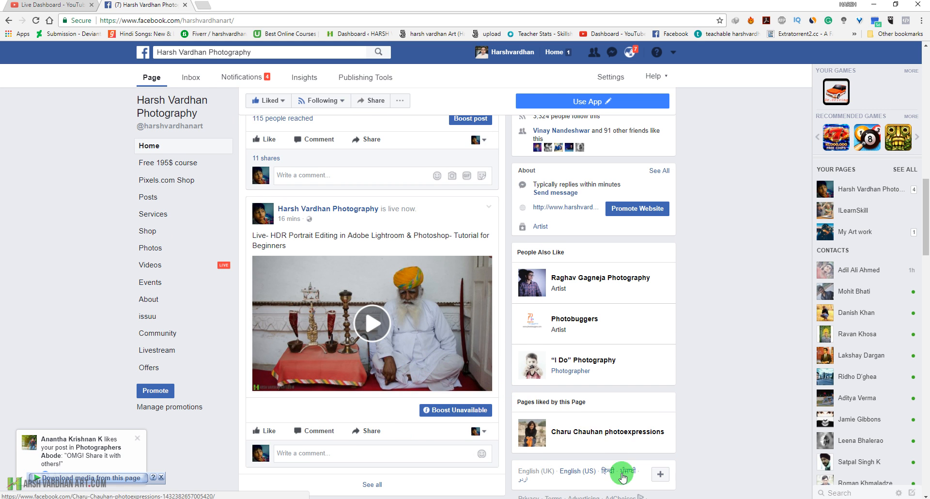
pyautogui.click(432, 409)
pyautogui.click(387, 291)
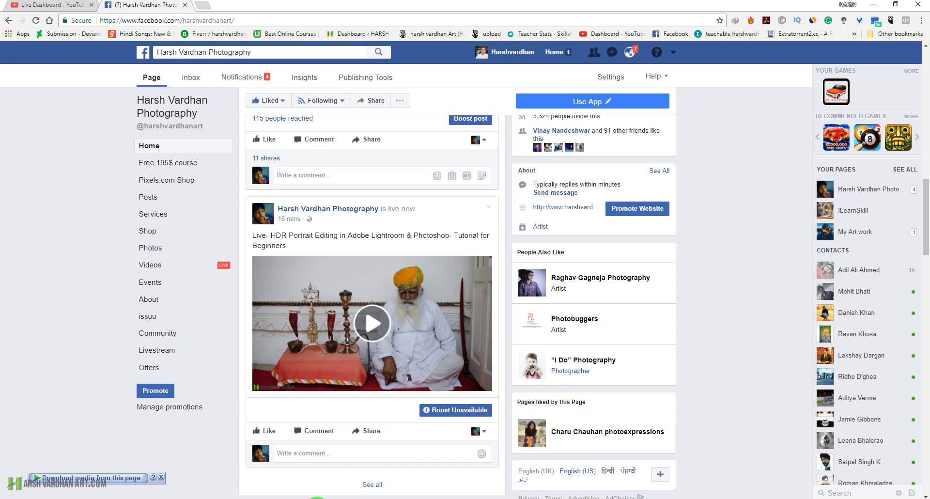
pyautogui.scroll(-1, 387, 372)
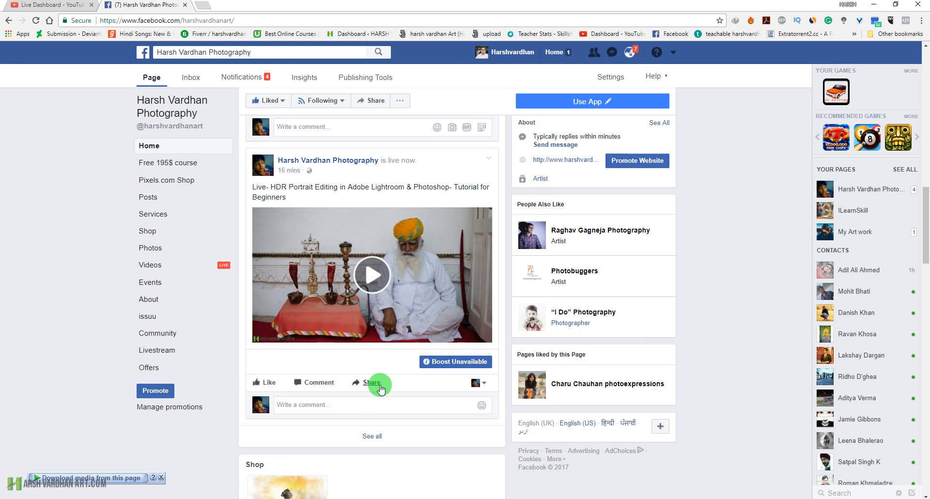
pyautogui.scroll(1, 387, 328)
pyautogui.scroll(1, 387, 331)
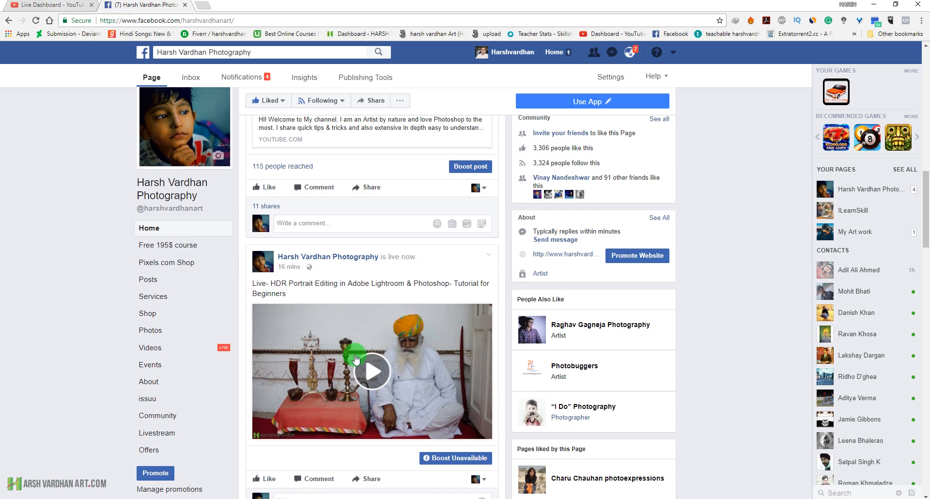
pyautogui.scroll(-3, 357, 351)
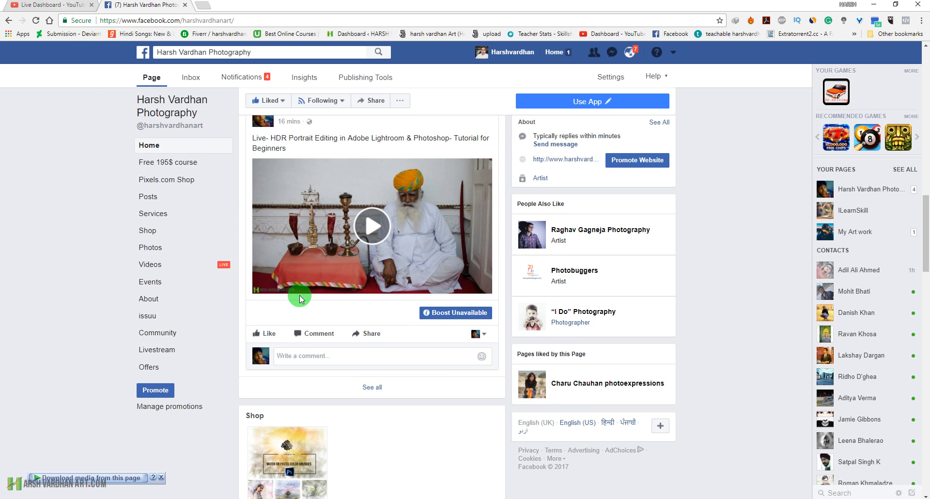
pyautogui.scroll(1, 290, 291)
# Check the stream and live chat on the YouTube live dashboard, and return to Photoshop
pyautogui.click(47, 6)
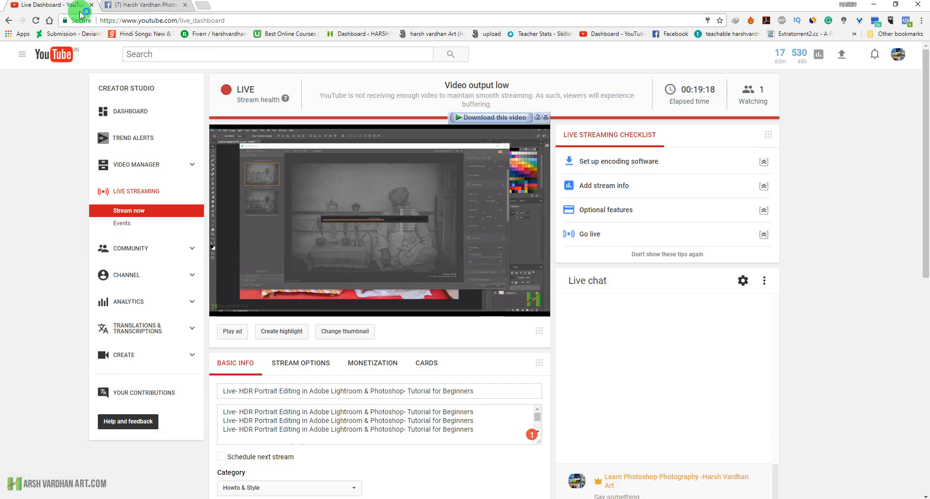
pyautogui.scroll(-1, 699, 368)
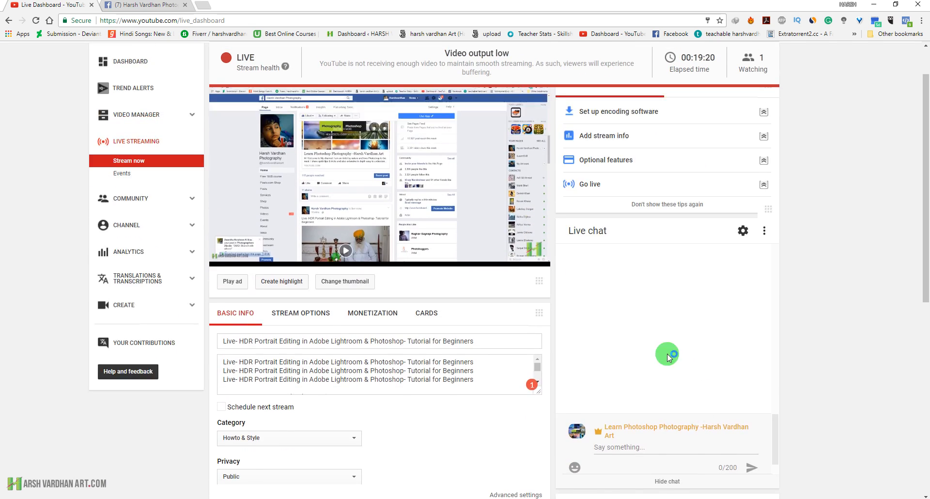
pyautogui.scroll(1, 667, 351)
pyautogui.click(874, 4)
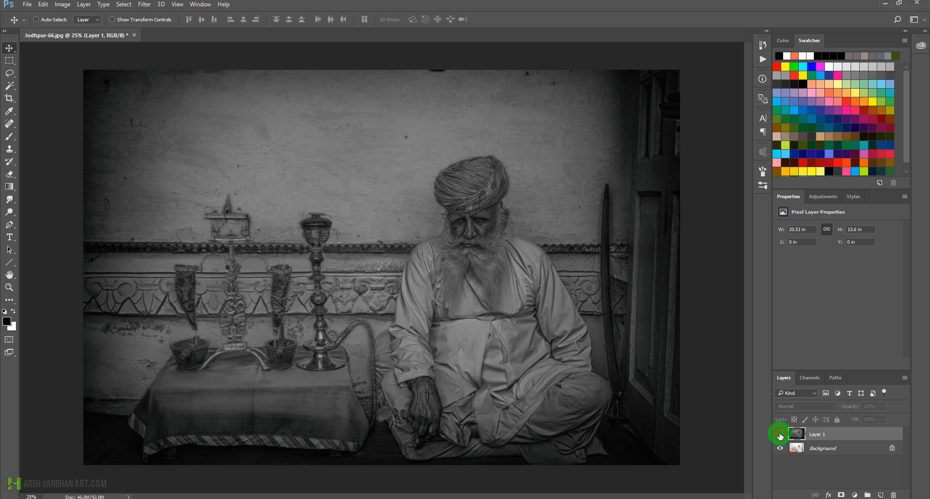
# Compare the image with Layer 1 hidden and shown, and add a Curves adjustment layer above it
pyautogui.click(779, 435)
pyautogui.click(780, 434)
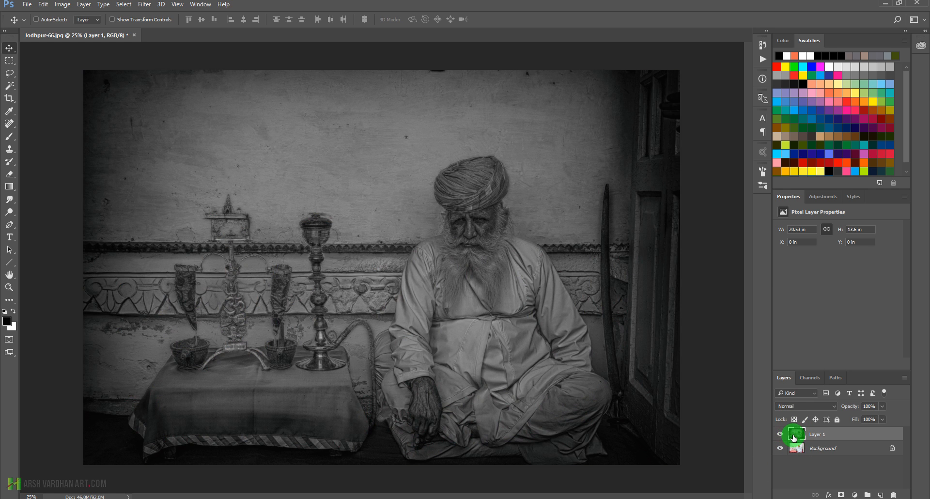
pyautogui.click(824, 197)
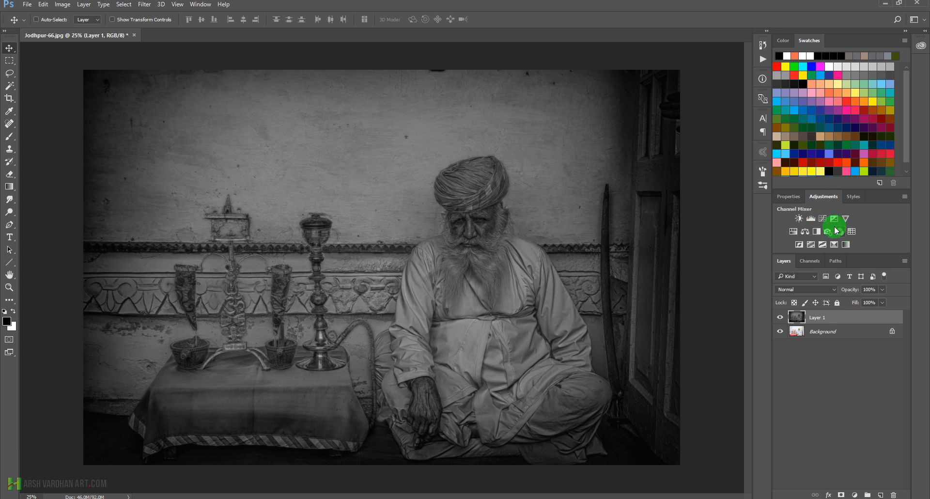
pyautogui.click(824, 222)
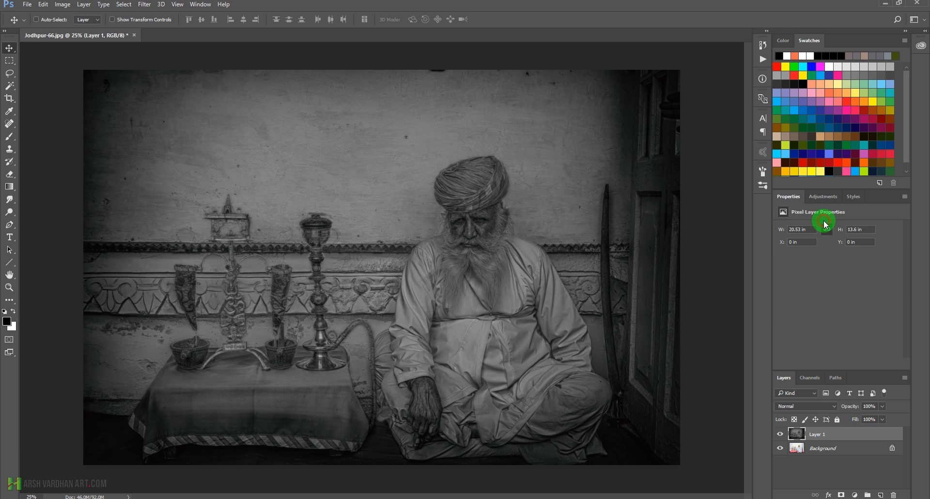
# Shape the RGB curve into a gentle S with lowered shadows and raised highlights, and move the white point slightly inward
pyautogui.click(826, 318)
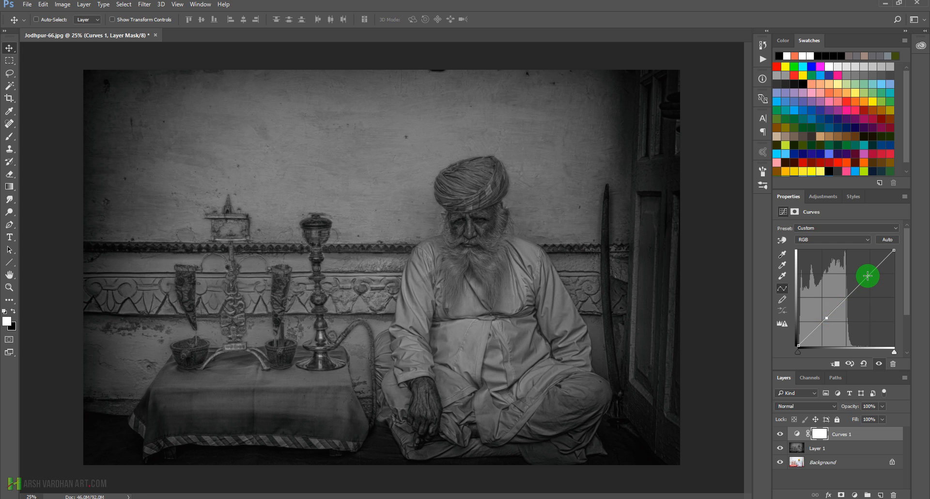
pyautogui.click(868, 276)
pyautogui.moveTo(867, 276); pyautogui.dragTo(866, 274)
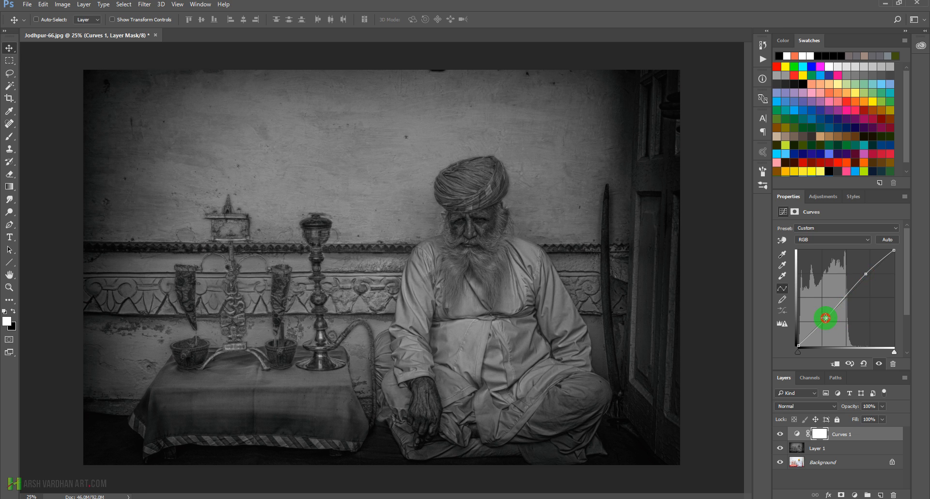
pyautogui.moveTo(825, 317); pyautogui.dragTo(827, 320)
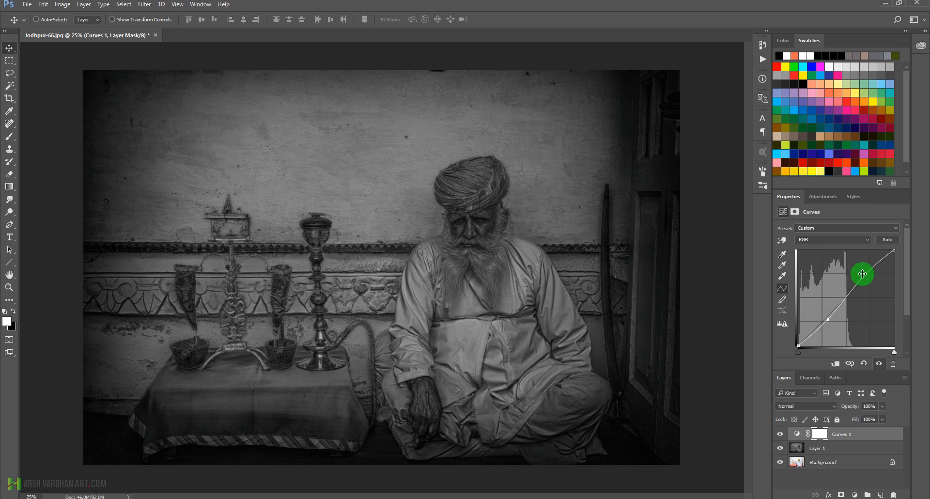
pyautogui.moveTo(865, 273); pyautogui.dragTo(867, 272)
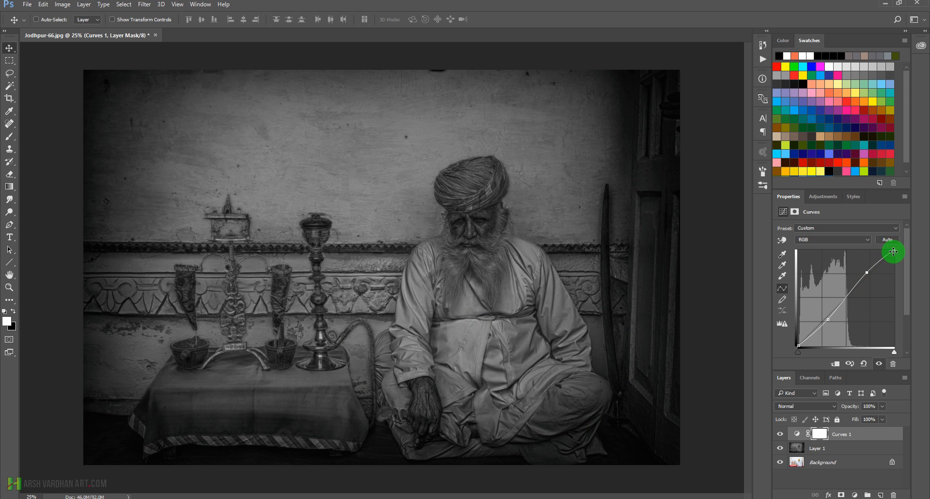
pyautogui.moveTo(893, 250)
pyautogui.mouseDown()
pyautogui.moveTo(881, 251)
pyautogui.moveTo(889, 250)
pyautogui.mouseUp()
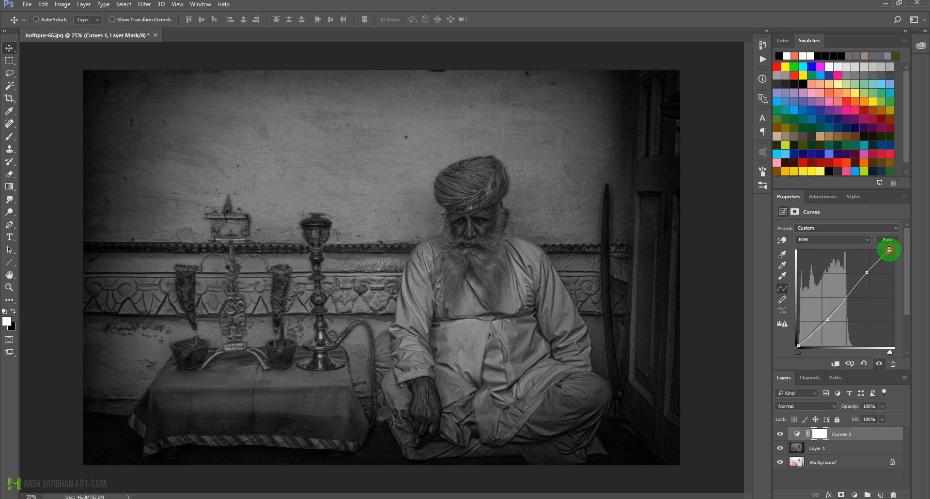
# Add a Brightness/Contrast adjustment layer with Brightness 40 and Contrast 18
pyautogui.click(823, 200)
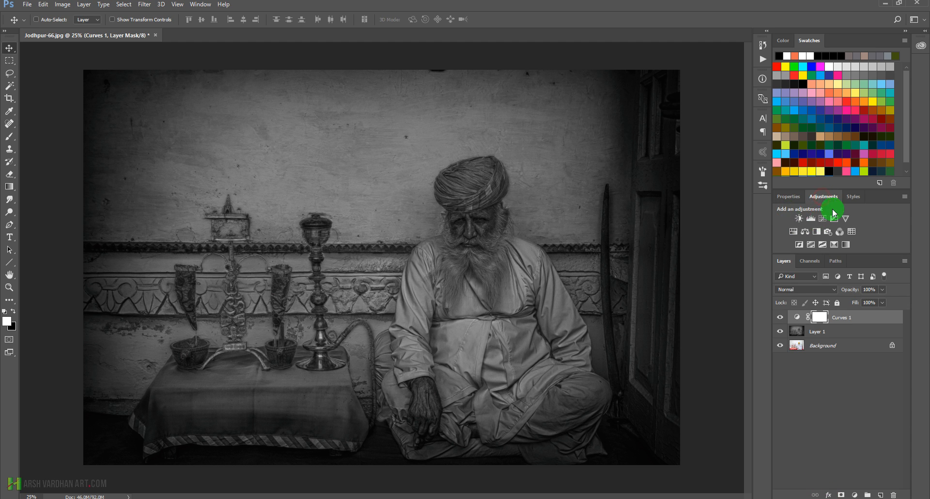
pyautogui.click(798, 219)
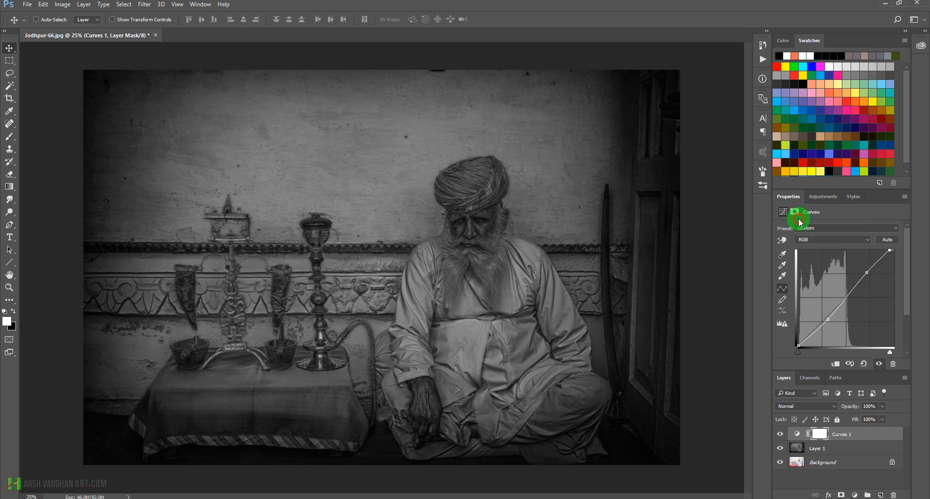
pyautogui.moveTo(838, 252); pyautogui.dragTo(836, 271)
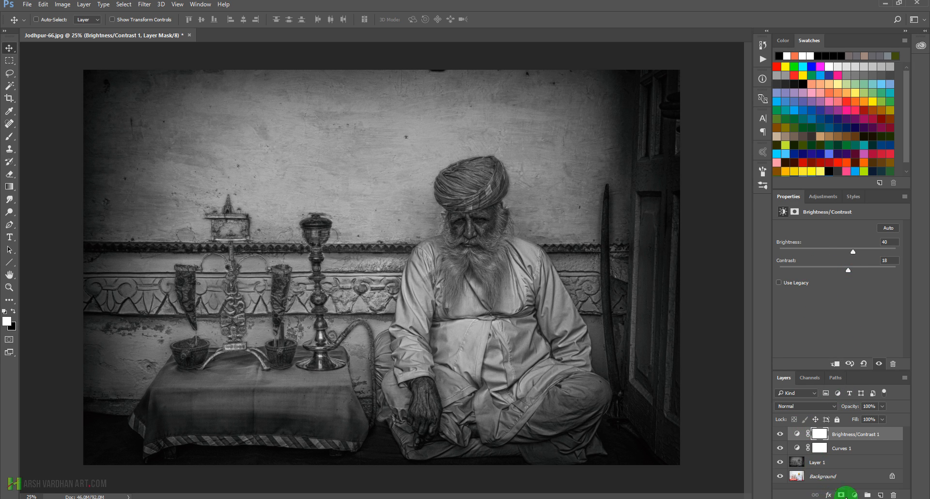
# Add a black-to-white Gradient Map adjustment layer and compare the image with it hidden and shown
pyautogui.click(855, 494)
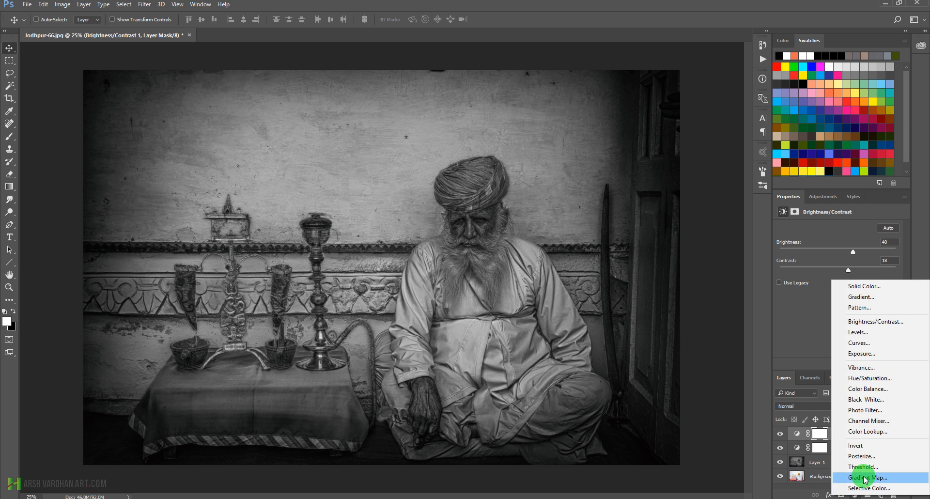
pyautogui.click(865, 478)
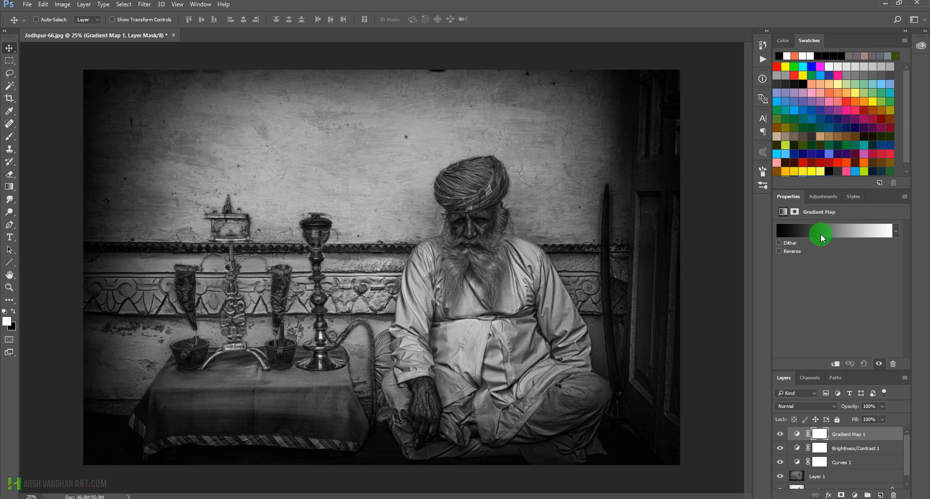
pyautogui.click(822, 237)
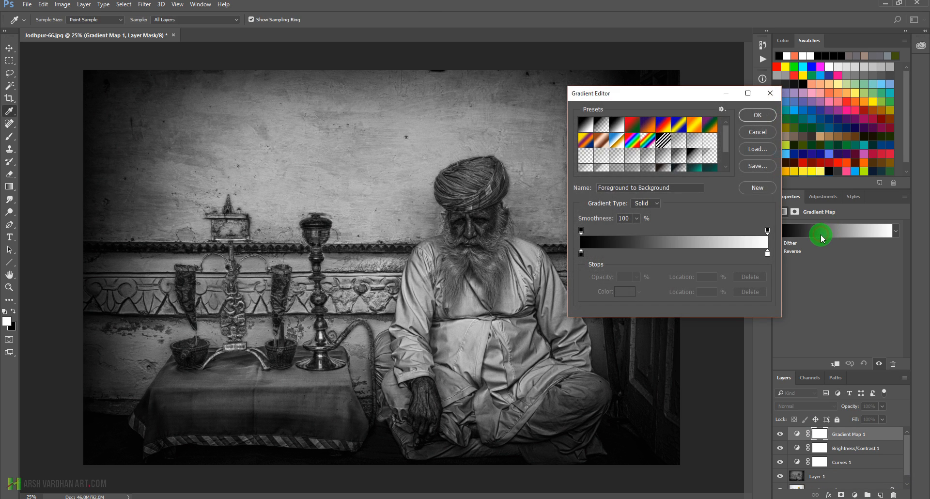
pyautogui.click(746, 116)
pyautogui.click(782, 434)
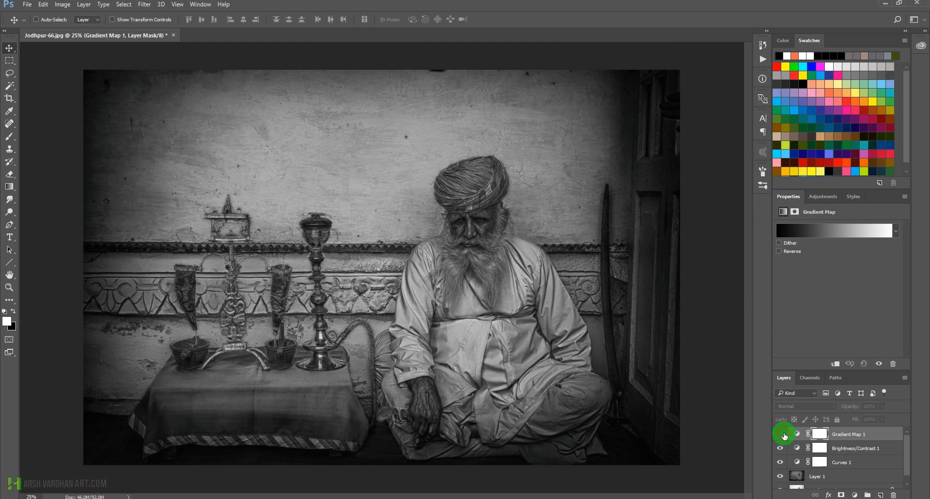
pyautogui.click(783, 435)
pyautogui.click(783, 435)
pyautogui.click(783, 434)
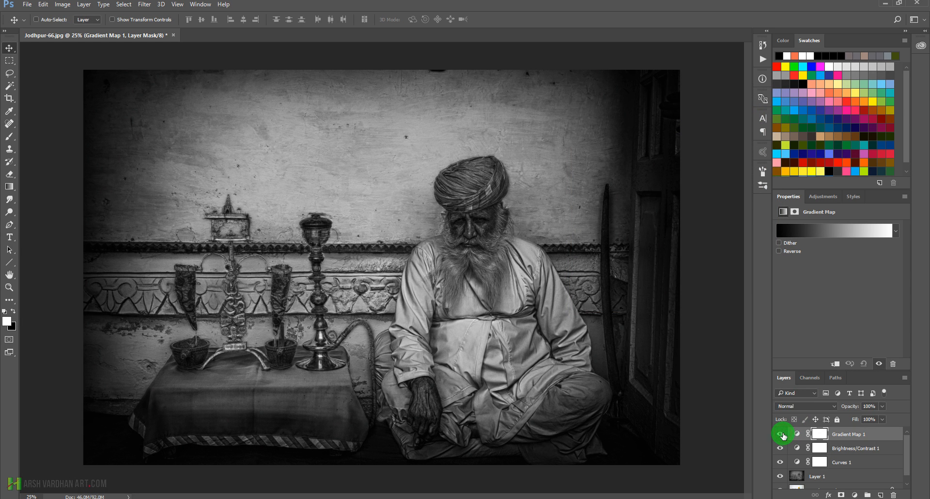
# Paint over the man's face on the Gradient Map mask with a black 400 px brush at 10% opacity
pyautogui.click(820, 433)
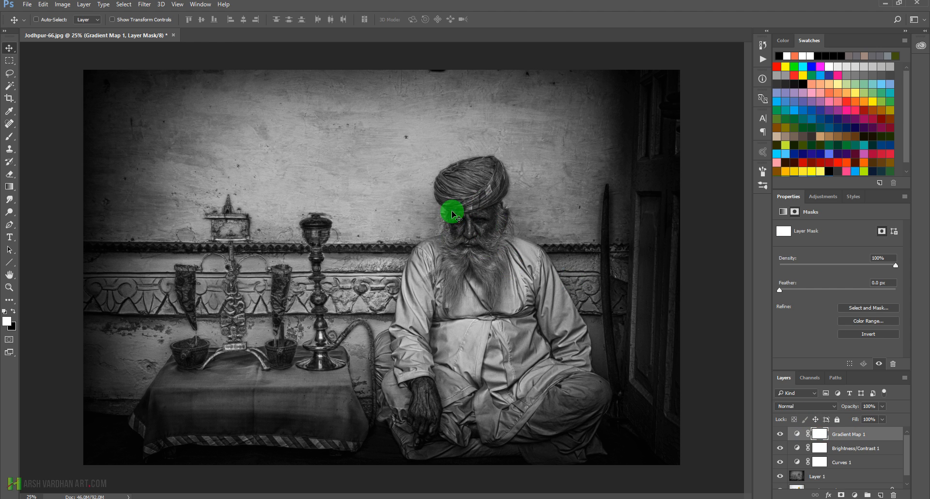
pyautogui.click(9, 138)
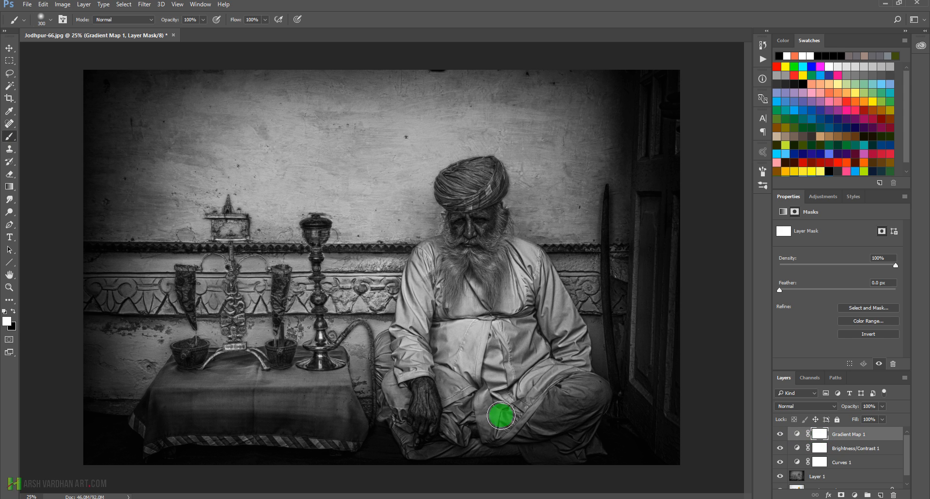
pyautogui.click(13, 311)
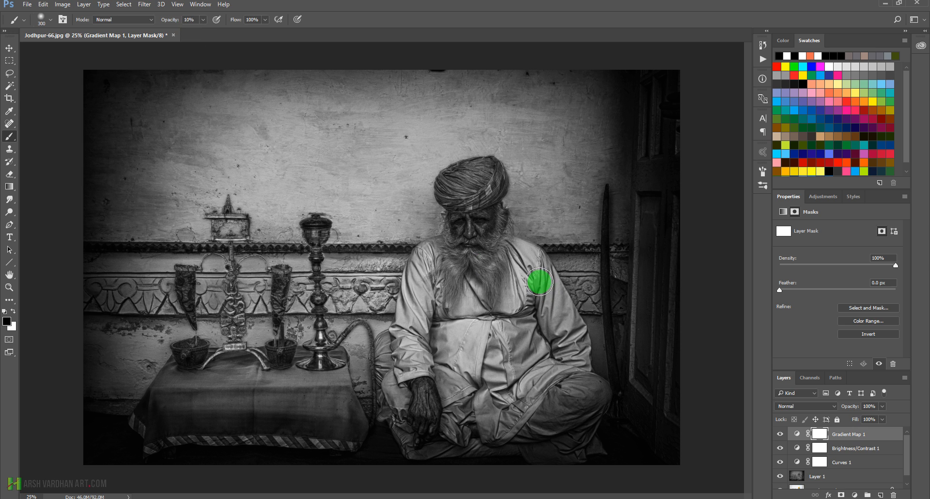
pyautogui.click(463, 226)
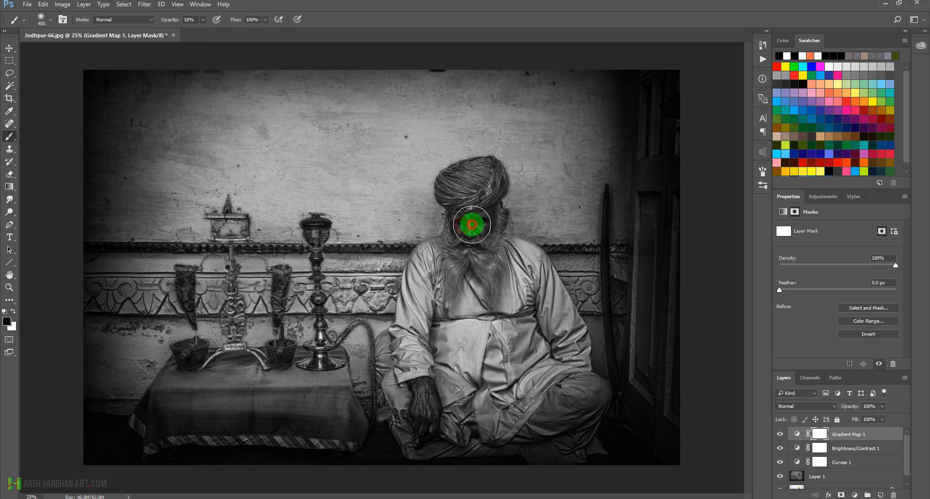
pyautogui.click(468, 229)
pyautogui.click(468, 226)
pyautogui.click(475, 228)
pyautogui.click(468, 227)
pyautogui.click(453, 227)
pyautogui.click(478, 222)
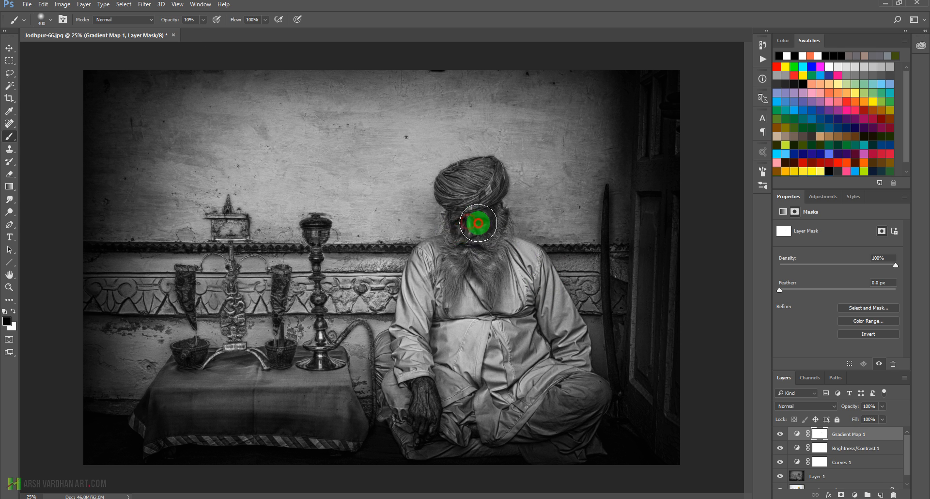
pyautogui.click(482, 246)
pyautogui.click(469, 229)
pyautogui.click(470, 234)
pyautogui.click(464, 222)
pyautogui.click(469, 226)
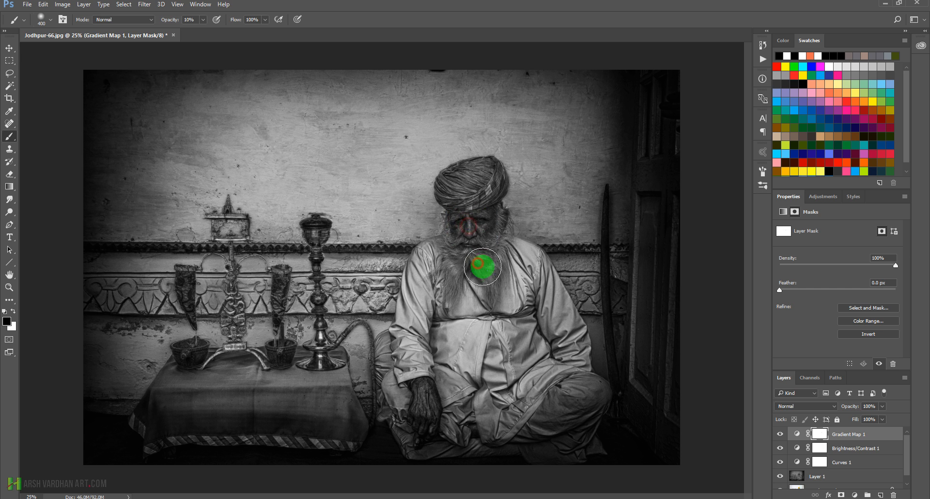
pyautogui.click(463, 236)
pyautogui.click(482, 242)
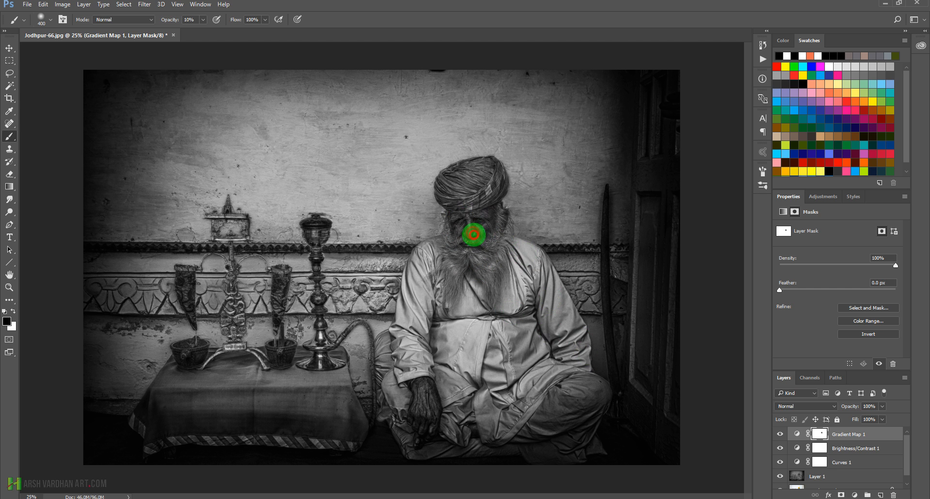
# Compare the image with the masked Gradient Map layer hidden and shown
pyautogui.click(781, 436)
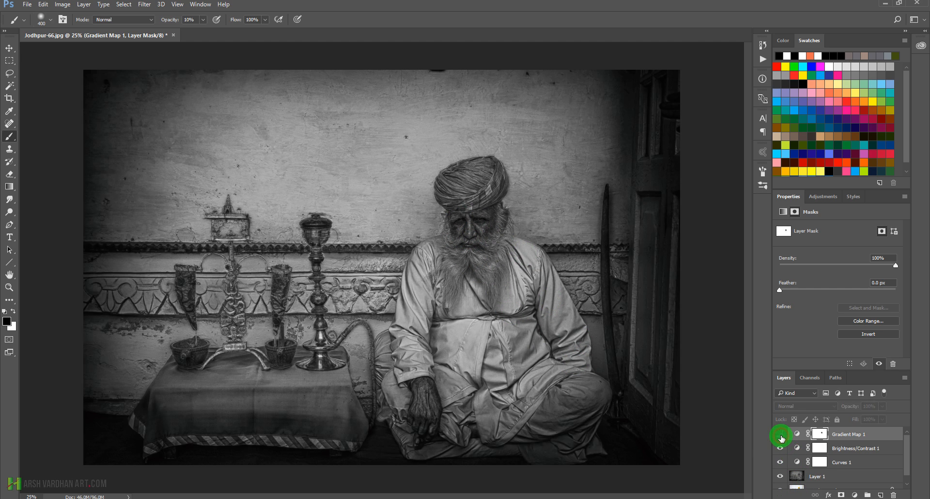
pyautogui.click(781, 436)
pyautogui.click(780, 435)
pyautogui.click(780, 434)
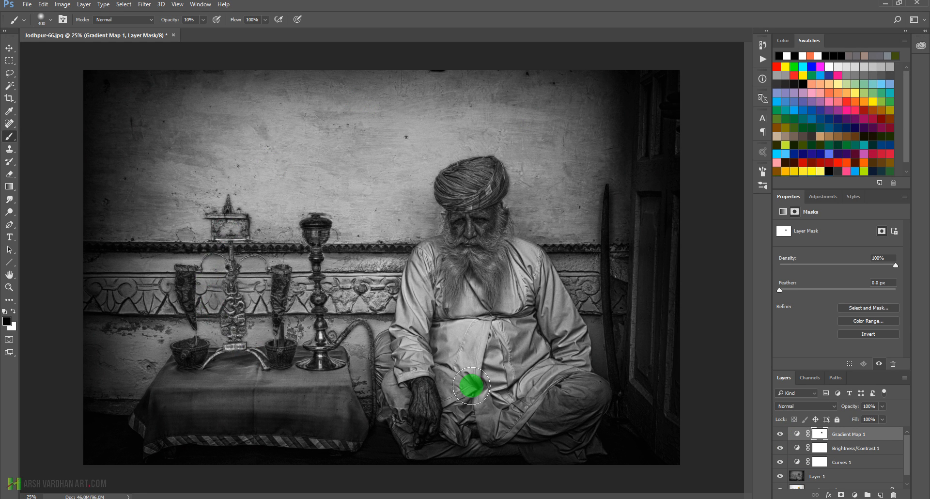
# Darken the image's left and top edges on a new layer with linear black Foreground to Transparent gradients at 20% opacity
pyautogui.click(880, 494)
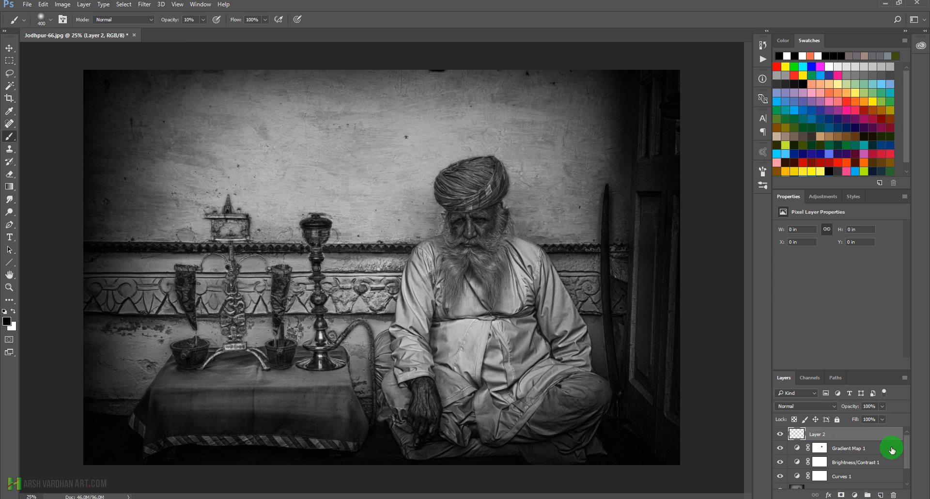
pyautogui.click(9, 188)
pyautogui.click(48, 19)
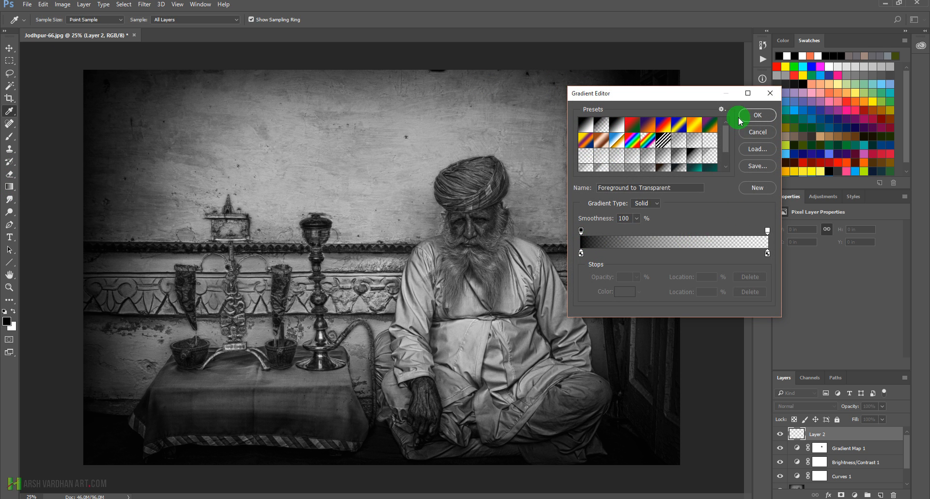
pyautogui.click(759, 115)
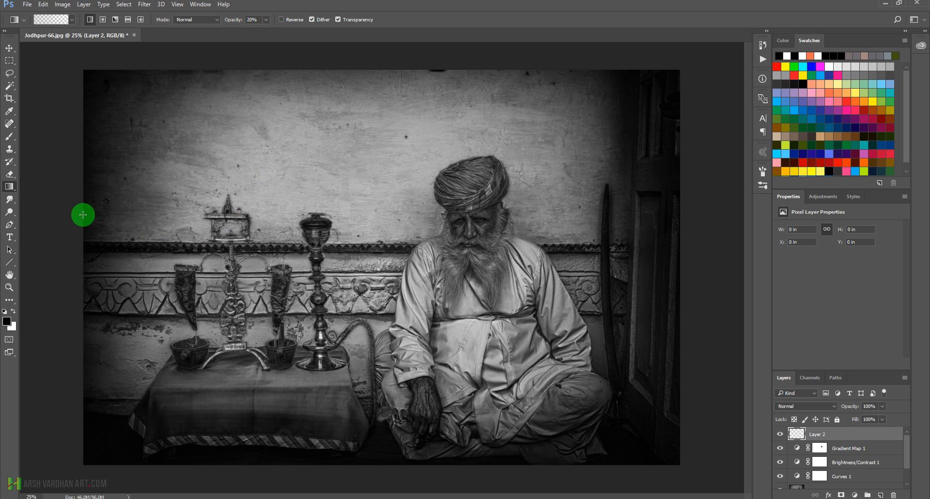
pyautogui.moveTo(83, 214); pyautogui.dragTo(366, 233)
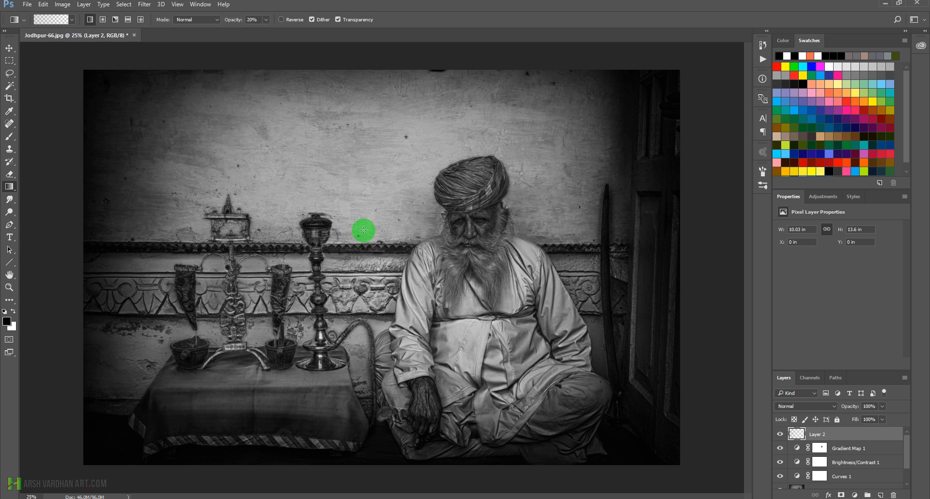
pyautogui.moveTo(384, 64); pyautogui.dragTo(373, 288)
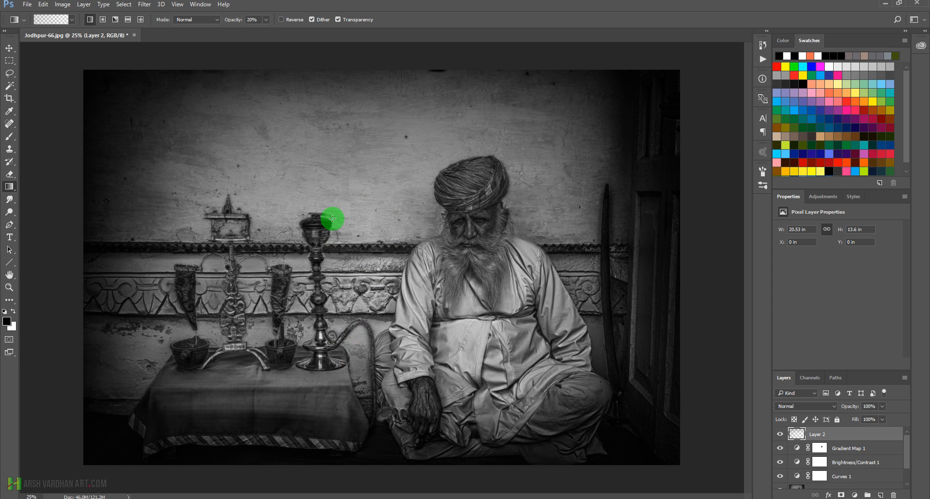
# Compare the image with the edge-darkening gradient layer hidden and shown
pyautogui.click(779, 438)
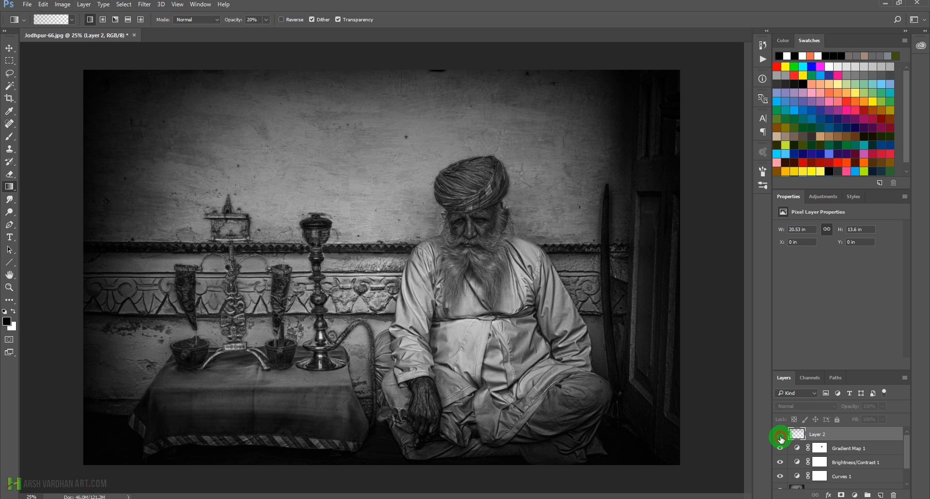
pyautogui.click(780, 439)
pyautogui.click(779, 438)
pyautogui.click(779, 439)
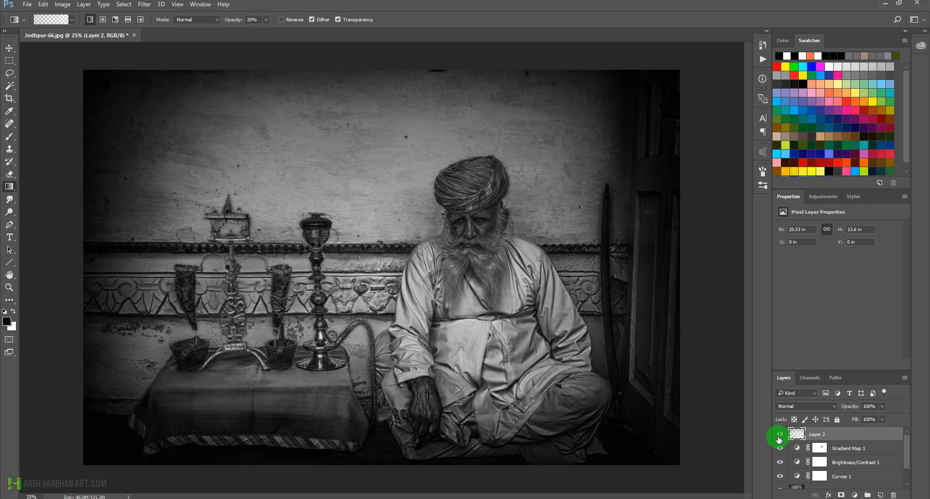
# Add a new layer filled with 50% gray and set its blend mode to Overlay
pyautogui.click(881, 495)
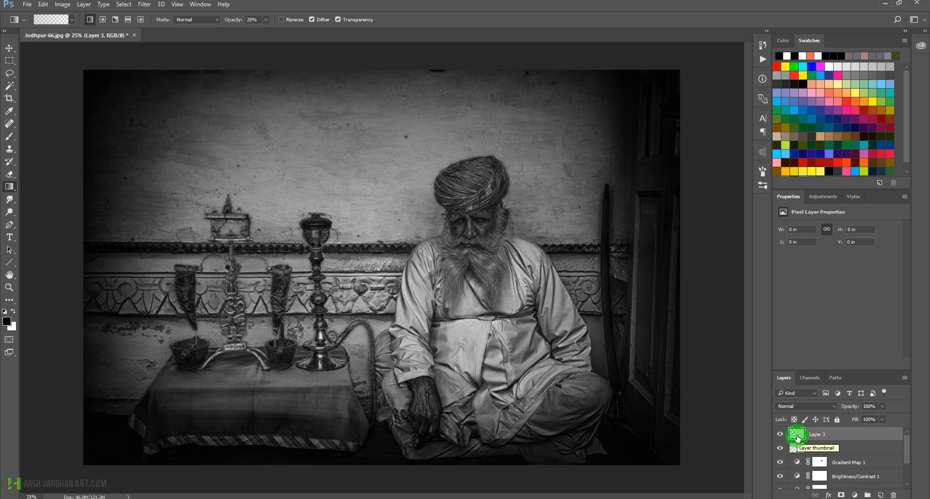
pyautogui.click(43, 4)
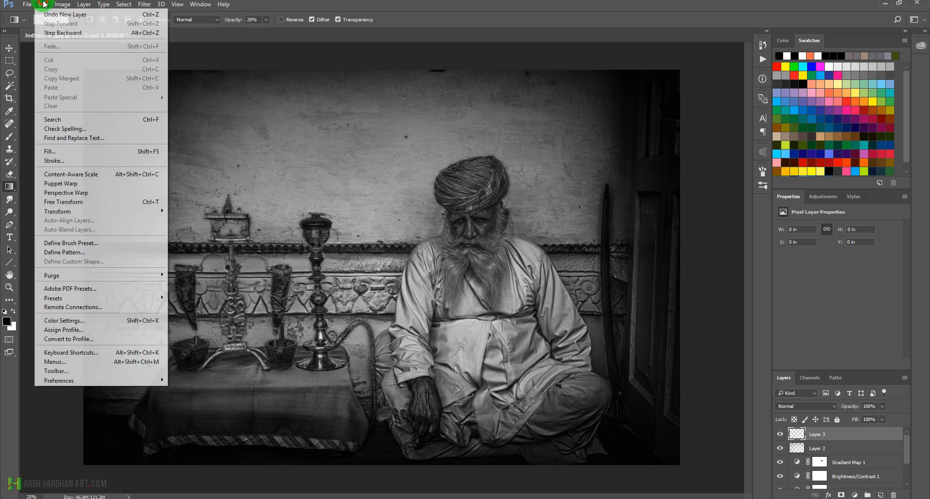
pyautogui.click(54, 152)
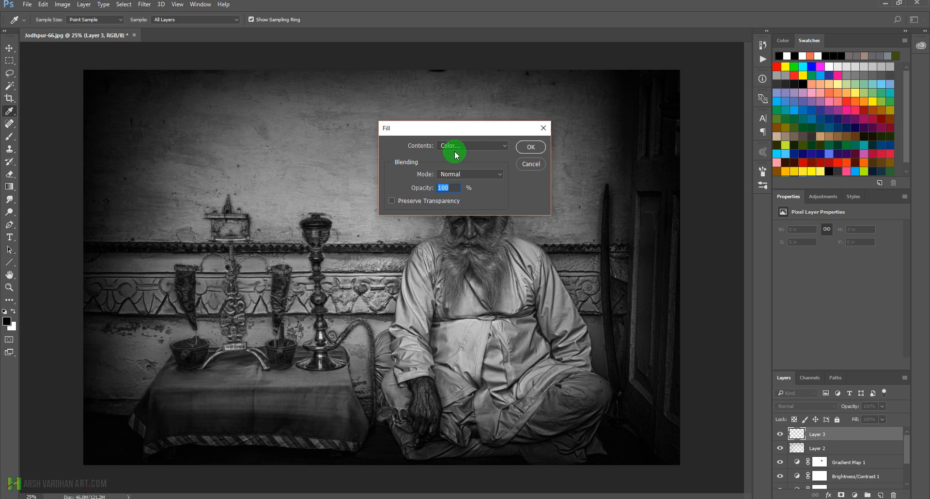
pyautogui.click(472, 144)
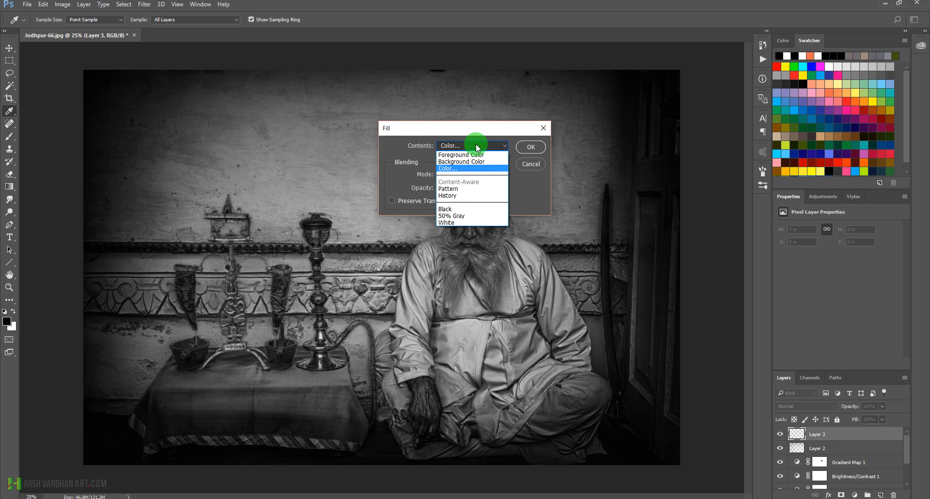
pyautogui.click(456, 215)
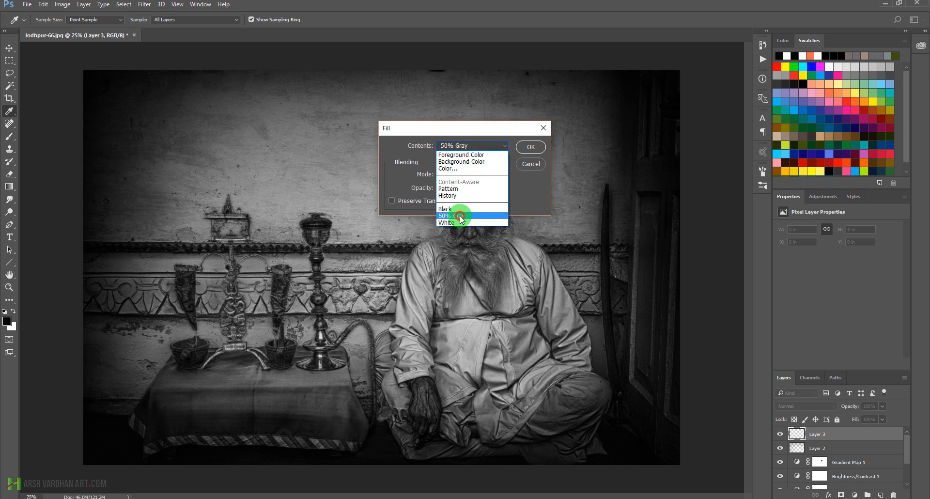
pyautogui.click(532, 146)
pyautogui.press('g')
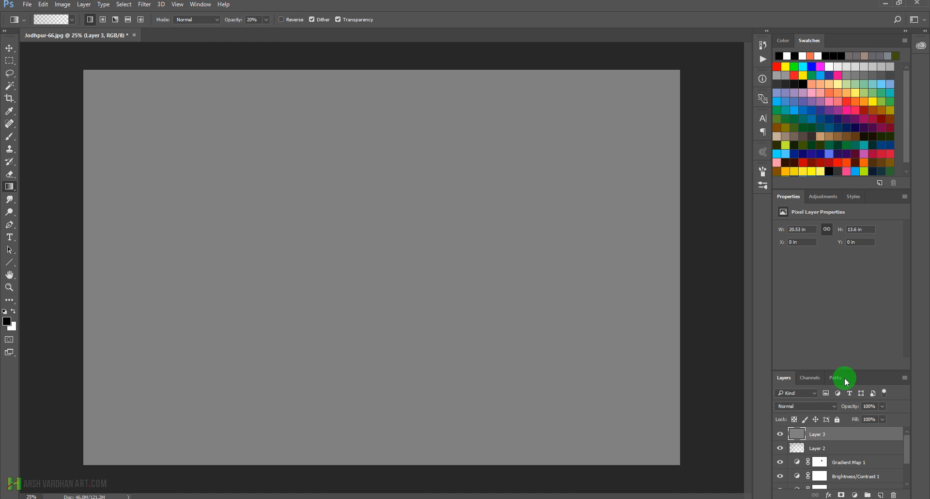
pyautogui.click(820, 406)
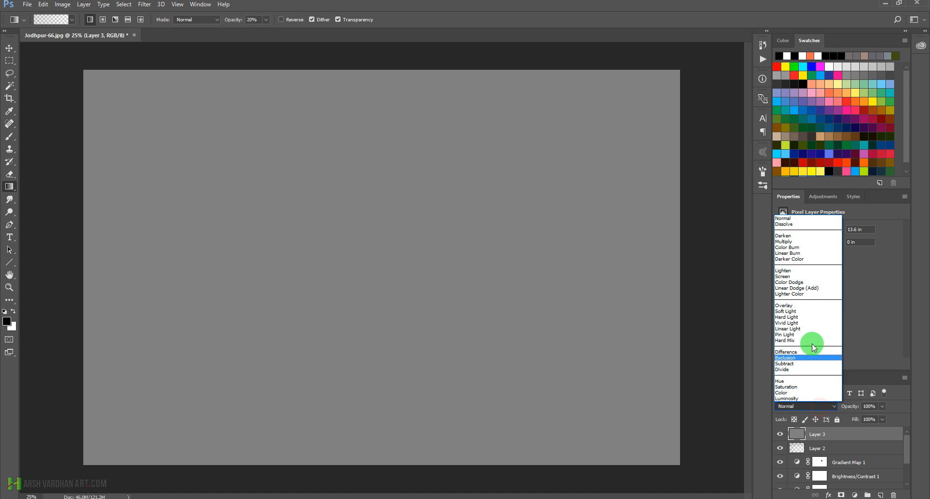
pyautogui.click(810, 305)
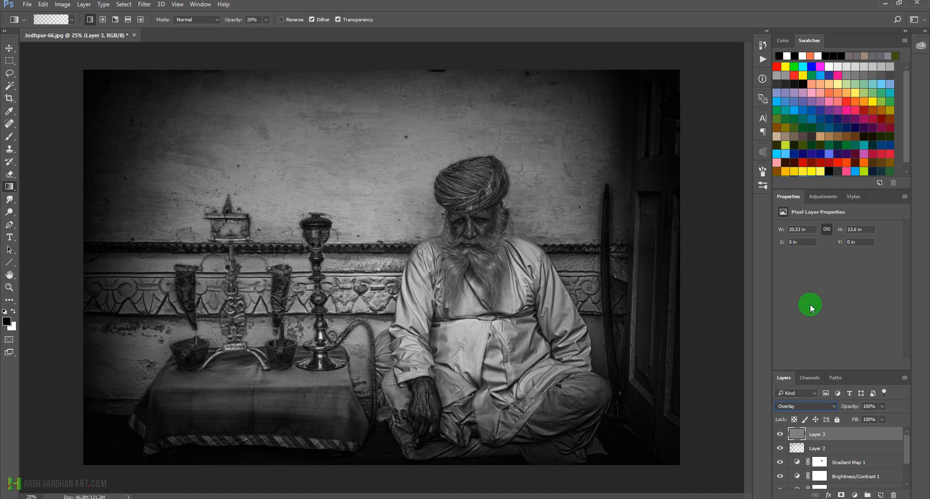
# Brighten the man's nose, cheeks and eye area on the gray layer with the Dodge tool, using Midtones at 10% exposure
pyautogui.click(9, 215)
pyautogui.click(38, 212)
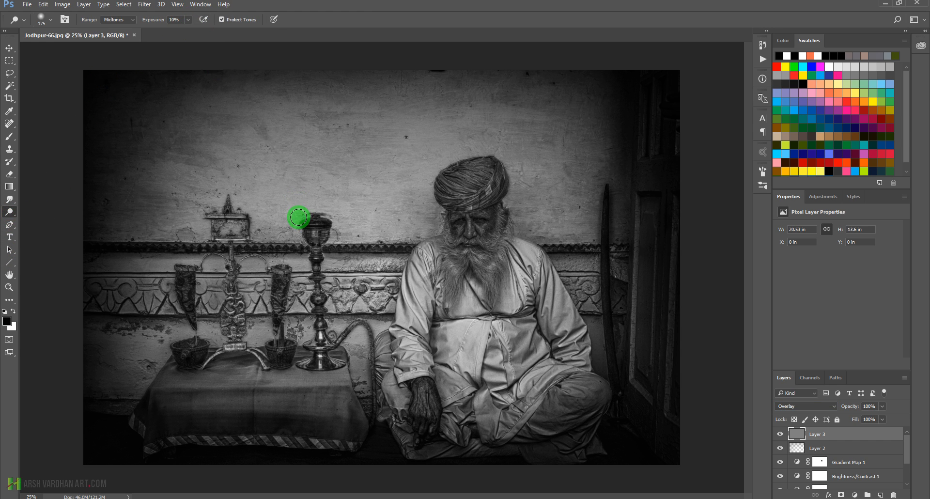
pyautogui.moveTo(456, 252); pyautogui.dragTo(499, 276)
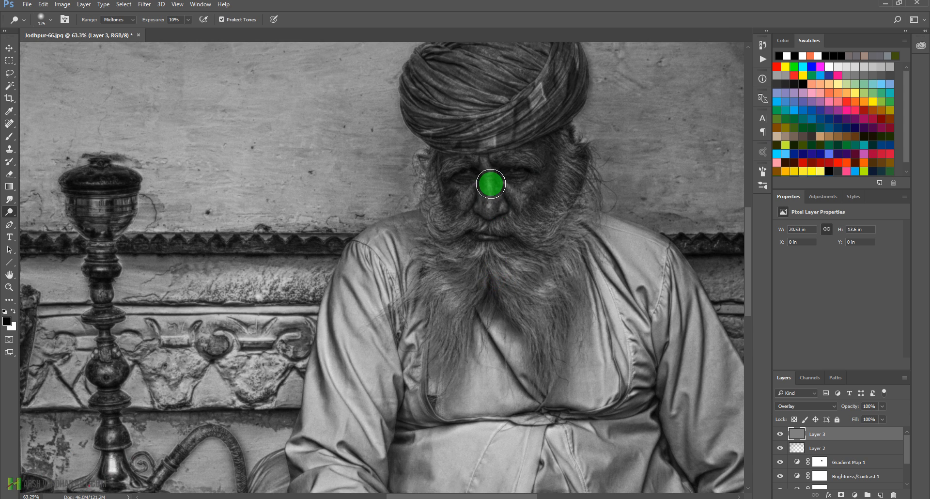
pyautogui.moveTo(488, 175)
pyautogui.mouseDown()
pyautogui.moveTo(489, 212)
pyautogui.moveTo(521, 201)
pyautogui.mouseUp()
pyautogui.press('[')
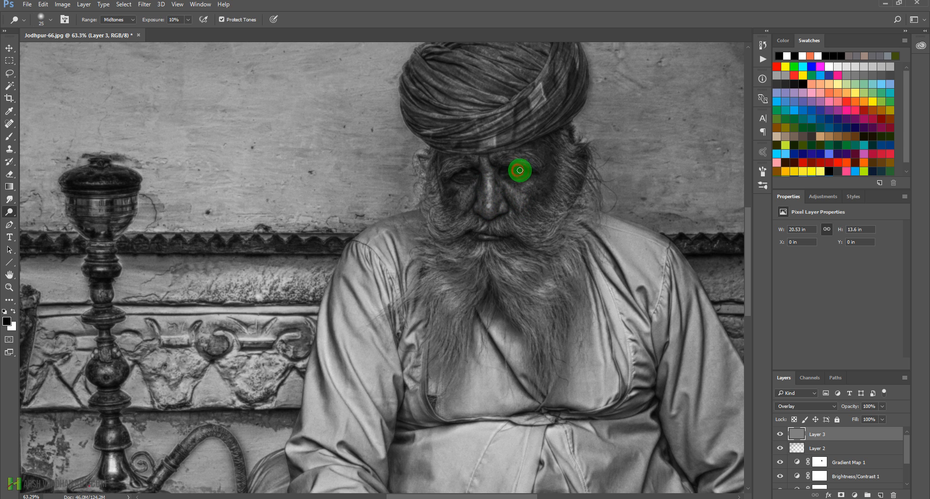
pyautogui.moveTo(517, 171)
pyautogui.mouseDown()
pyautogui.moveTo(466, 179)
pyautogui.moveTo(476, 173)
pyautogui.moveTo(453, 163)
pyautogui.moveTo(445, 173)
pyautogui.moveTo(483, 158)
pyautogui.moveTo(463, 162)
pyautogui.moveTo(538, 161)
pyautogui.moveTo(529, 179)
pyautogui.moveTo(516, 168)
pyautogui.moveTo(517, 187)
pyautogui.moveTo(530, 184)
pyautogui.moveTo(515, 205)
pyautogui.moveTo(512, 191)
pyautogui.moveTo(456, 202)
pyautogui.moveTo(485, 155)
pyautogui.moveTo(496, 201)
pyautogui.moveTo(489, 210)
pyautogui.moveTo(490, 203)
pyautogui.moveTo(506, 219)
pyautogui.moveTo(457, 235)
pyautogui.moveTo(432, 234)
pyautogui.moveTo(429, 206)
pyautogui.moveTo(441, 220)
pyautogui.moveTo(433, 198)
pyautogui.moveTo(424, 209)
pyautogui.moveTo(424, 163)
pyautogui.moveTo(424, 194)
pyautogui.mouseUp()
# Dodge the forehead, the bridge of the nose and the beard with a 60 px brush
pyautogui.press('[')
pyautogui.press('[')
pyautogui.press(']')
pyautogui.press(']')
pyautogui.press(']')
pyautogui.press(']')
pyautogui.moveTo(471, 143)
pyautogui.mouseDown()
pyautogui.moveTo(559, 87)
pyautogui.moveTo(534, 79)
pyautogui.moveTo(539, 63)
pyautogui.moveTo(523, 80)
pyautogui.moveTo(531, 63)
pyautogui.moveTo(485, 71)
pyautogui.moveTo(507, 72)
pyautogui.moveTo(459, 106)
pyautogui.moveTo(478, 92)
pyautogui.moveTo(497, 95)
pyautogui.moveTo(483, 91)
pyautogui.moveTo(535, 108)
pyautogui.moveTo(570, 83)
pyautogui.moveTo(569, 66)
pyautogui.moveTo(544, 170)
pyautogui.moveTo(581, 186)
pyautogui.moveTo(576, 169)
pyautogui.moveTo(569, 204)
pyautogui.moveTo(569, 141)
pyautogui.moveTo(564, 193)
pyautogui.moveTo(536, 232)
pyautogui.moveTo(558, 231)
pyautogui.moveTo(561, 247)
pyautogui.moveTo(506, 226)
pyautogui.mouseUp()
pyautogui.moveTo(572, 252)
pyautogui.mouseDown()
pyautogui.moveTo(537, 285)
pyautogui.moveTo(495, 250)
pyautogui.moveTo(529, 252)
pyautogui.mouseUp()
pyautogui.moveTo(523, 282)
pyautogui.mouseDown()
pyautogui.moveTo(546, 309)
pyautogui.moveTo(553, 340)
pyautogui.moveTo(534, 355)
pyautogui.moveTo(459, 304)
pyautogui.moveTo(443, 305)
pyautogui.moveTo(443, 288)
pyautogui.moveTo(422, 294)
pyautogui.moveTo(426, 268)
pyautogui.moveTo(463, 340)
pyautogui.moveTo(458, 322)
pyautogui.moveTo(440, 340)
pyautogui.moveTo(438, 368)
pyautogui.moveTo(457, 343)
pyautogui.moveTo(495, 325)
pyautogui.moveTo(510, 292)
pyautogui.moveTo(536, 299)
pyautogui.moveTo(553, 325)
pyautogui.moveTo(544, 354)
pyautogui.moveTo(470, 262)
pyautogui.moveTo(460, 301)
pyautogui.moveTo(479, 261)
pyautogui.moveTo(478, 290)
pyautogui.moveTo(484, 265)
pyautogui.moveTo(459, 296)
pyautogui.moveTo(483, 270)
pyautogui.moveTo(474, 260)
pyautogui.moveTo(505, 283)
pyautogui.mouseUp()
pyautogui.click(547, 290)
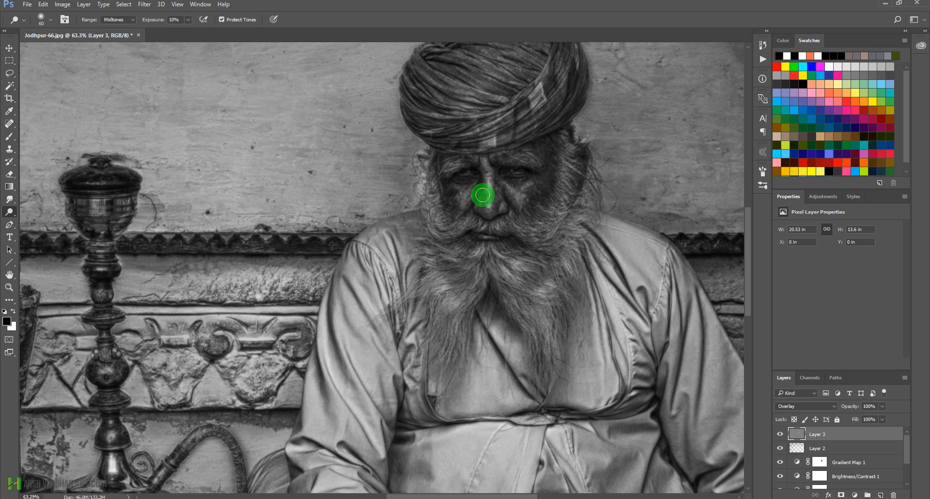
# Dodge fine details around both eyes and across the cheeks with a small brush of about 25 px
pyautogui.press('[')
pyautogui.press('[')
pyautogui.press('[')
pyautogui.press('[')
pyautogui.click(469, 204)
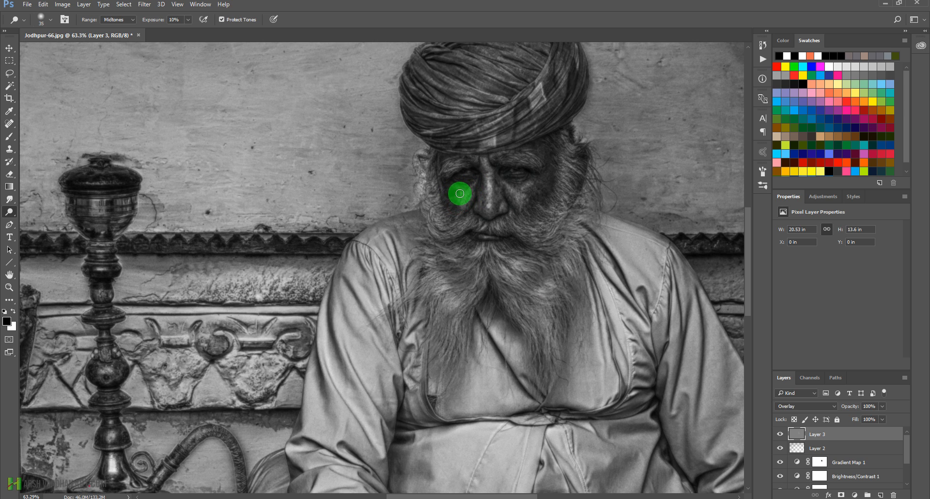
pyautogui.press(']')
pyautogui.press(']')
pyautogui.moveTo(463, 192); pyautogui.dragTo(466, 172)
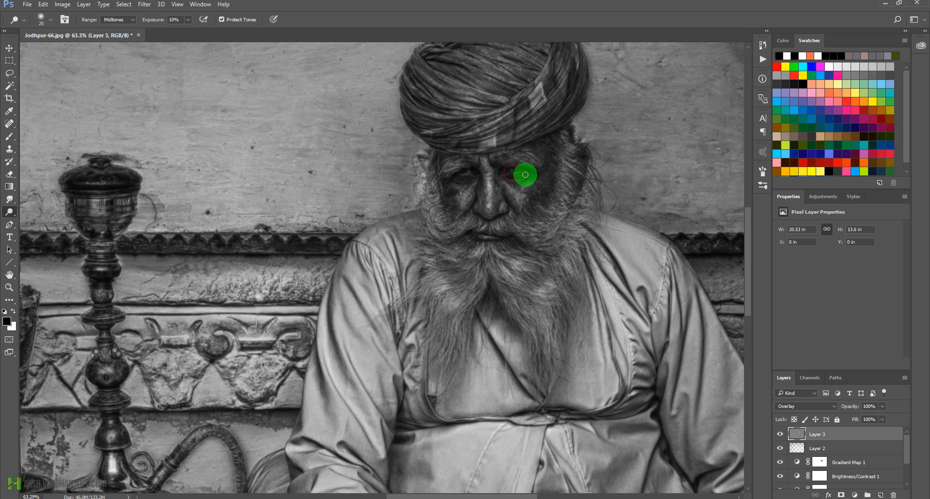
pyautogui.moveTo(525, 174); pyautogui.dragTo(510, 179)
pyautogui.moveTo(519, 178)
pyautogui.mouseDown()
pyautogui.moveTo(573, 161)
pyautogui.moveTo(570, 176)
pyautogui.moveTo(581, 156)
pyautogui.moveTo(591, 185)
pyautogui.mouseUp()
# Dodge the edge of the beard and the robe folds beside it with a 50 px brush
pyautogui.press(']')
pyautogui.press(']')
pyautogui.press(']')
pyautogui.moveTo(581, 232); pyautogui.dragTo(573, 261)
pyautogui.moveTo(605, 300)
pyautogui.mouseDown()
pyautogui.moveTo(620, 349)
pyautogui.moveTo(602, 309)
pyautogui.mouseUp()
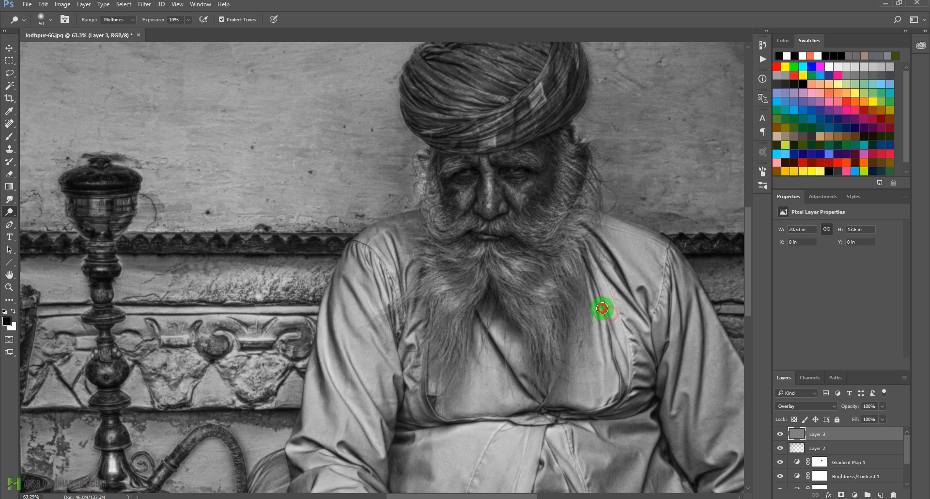
pyautogui.moveTo(602, 362); pyautogui.dragTo(612, 319)
# Dodge the robe's shoulder, sleeve and chest folds with an 80 px brush
pyautogui.press(']')
pyautogui.press(']')
pyautogui.press(']')
pyautogui.moveTo(401, 306); pyautogui.dragTo(400, 283)
pyautogui.moveTo(385, 243); pyautogui.dragTo(412, 362)
pyautogui.moveTo(380, 305); pyautogui.dragTo(392, 342)
pyautogui.moveTo(364, 281); pyautogui.dragTo(372, 328)
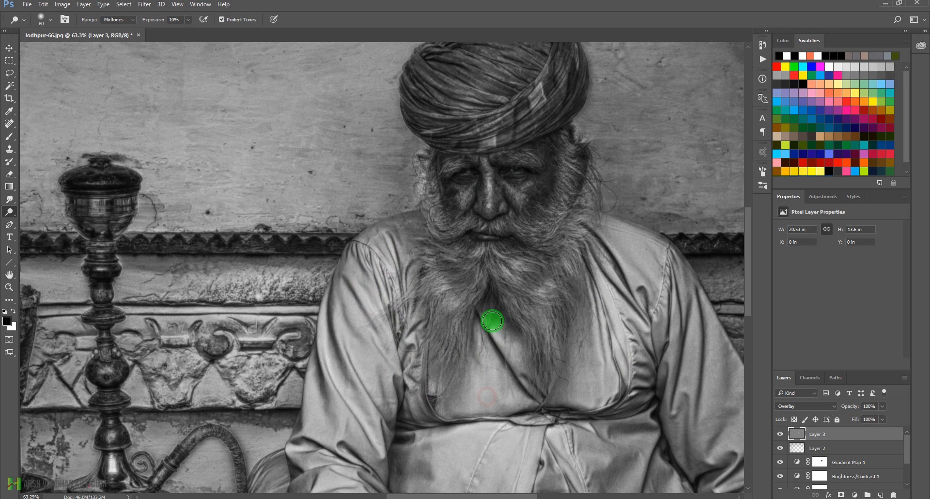
pyautogui.moveTo(480, 321)
pyautogui.mouseDown()
pyautogui.moveTo(533, 371)
pyautogui.moveTo(530, 398)
pyautogui.moveTo(496, 341)
pyautogui.mouseUp()
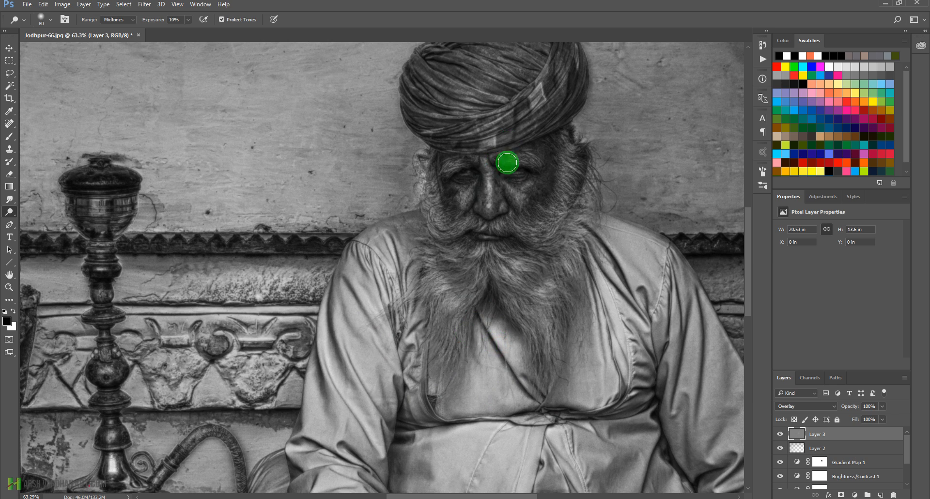
# Dodge the robe's lower front and the folds over the lap with a 175 px brush
pyautogui.press('space')
pyautogui.moveTo(551, 277); pyautogui.dragTo(550, 217)
pyautogui.moveTo(536, 290); pyautogui.dragTo(550, 224)
pyautogui.scroll(-5, 531, 233)
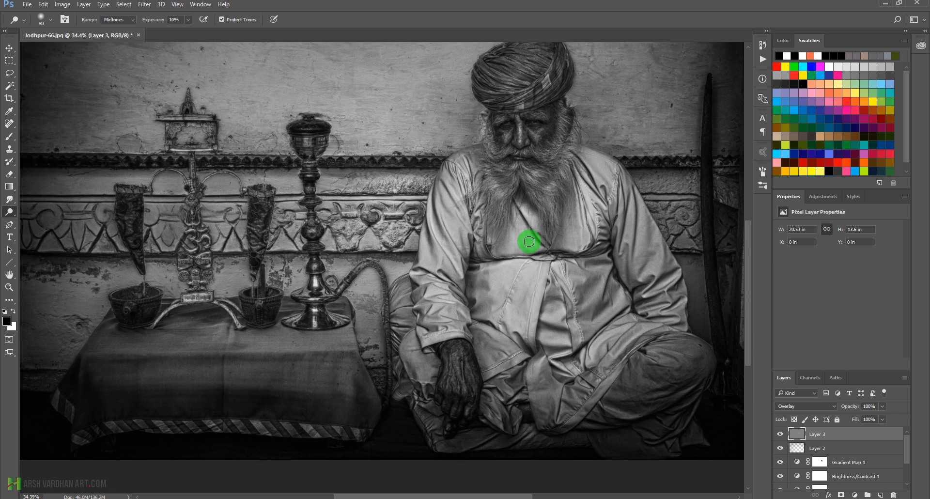
pyautogui.press(']')
pyautogui.press(']')
pyautogui.press(']')
pyautogui.press(']')
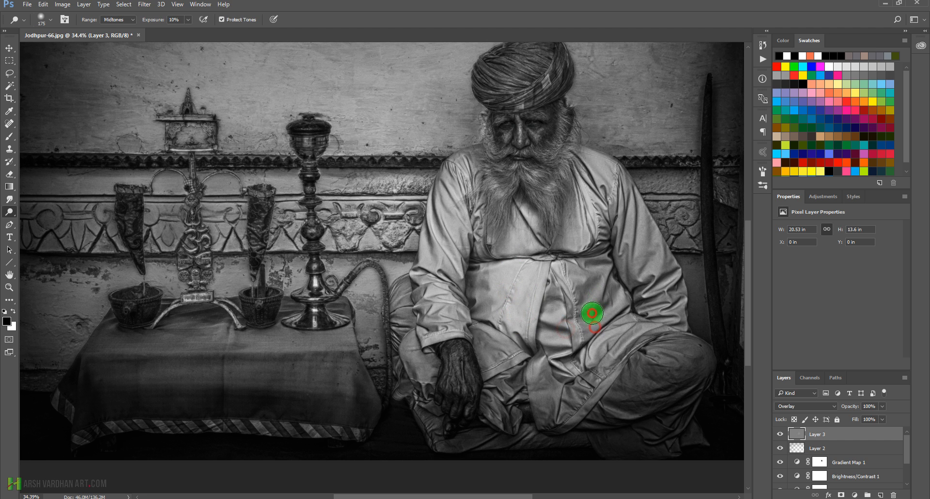
pyautogui.moveTo(592, 313)
pyautogui.mouseDown()
pyautogui.moveTo(597, 332)
pyautogui.moveTo(621, 316)
pyautogui.moveTo(597, 347)
pyautogui.mouseUp()
pyautogui.moveTo(600, 365)
pyautogui.mouseDown()
pyautogui.moveTo(614, 412)
pyautogui.moveTo(677, 392)
pyautogui.mouseUp()
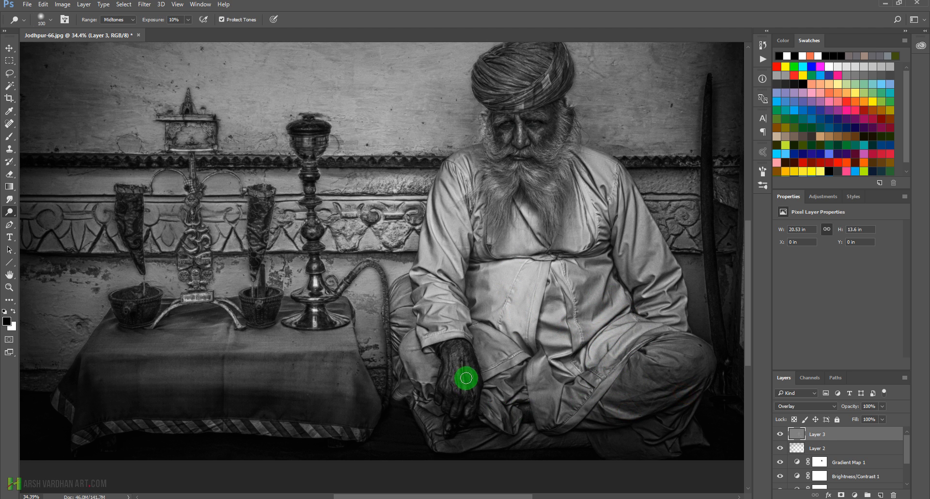
# Dodge the resting hand and the sleeve above it up to the shoulder, reducing the brush to 50 px
pyautogui.press('[')
pyautogui.press('[')
pyautogui.press('[')
pyautogui.press('[')
pyautogui.moveTo(461, 386)
pyautogui.mouseDown()
pyautogui.moveTo(456, 367)
pyautogui.moveTo(442, 383)
pyautogui.moveTo(468, 379)
pyautogui.moveTo(470, 414)
pyautogui.moveTo(443, 425)
pyautogui.moveTo(451, 427)
pyautogui.moveTo(460, 348)
pyautogui.moveTo(456, 374)
pyautogui.moveTo(470, 358)
pyautogui.moveTo(448, 361)
pyautogui.moveTo(454, 319)
pyautogui.moveTo(428, 297)
pyautogui.moveTo(442, 284)
pyautogui.moveTo(419, 274)
pyautogui.moveTo(453, 274)
pyautogui.moveTo(439, 235)
pyautogui.moveTo(458, 265)
pyautogui.moveTo(451, 243)
pyautogui.mouseUp()
pyautogui.press('[')
pyautogui.press('[')
pyautogui.press('[')
pyautogui.press('[')
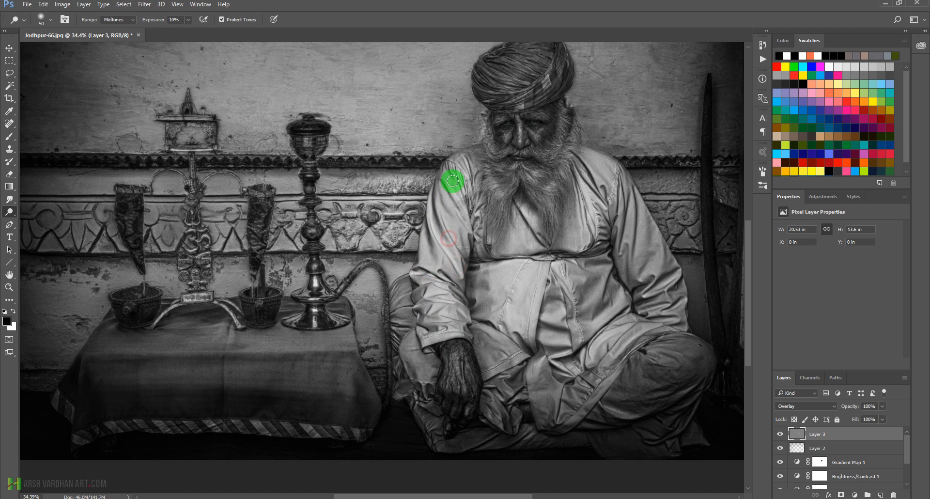
pyautogui.moveTo(452, 182); pyautogui.dragTo(462, 163)
# Dodge the other shoulder, the face and the turban's folds with small brushes
pyautogui.press('[')
pyautogui.press('[')
pyautogui.moveTo(591, 166)
pyautogui.mouseDown()
pyautogui.moveTo(629, 243)
pyautogui.moveTo(658, 231)
pyautogui.moveTo(656, 272)
pyautogui.moveTo(662, 185)
pyautogui.moveTo(569, 137)
pyautogui.moveTo(519, 127)
pyautogui.moveTo(533, 121)
pyautogui.moveTo(495, 132)
pyautogui.moveTo(506, 121)
pyautogui.mouseUp()
pyautogui.press('[')
pyautogui.press('[')
pyautogui.press('[')
pyautogui.press('[')
pyautogui.click(541, 117)
pyautogui.press(']')
pyautogui.press(']')
pyautogui.press(']')
pyautogui.moveTo(545, 90)
pyautogui.mouseDown()
pyautogui.moveTo(510, 67)
pyautogui.moveTo(536, 54)
pyautogui.moveTo(496, 63)
pyautogui.moveTo(524, 75)
pyautogui.mouseUp()
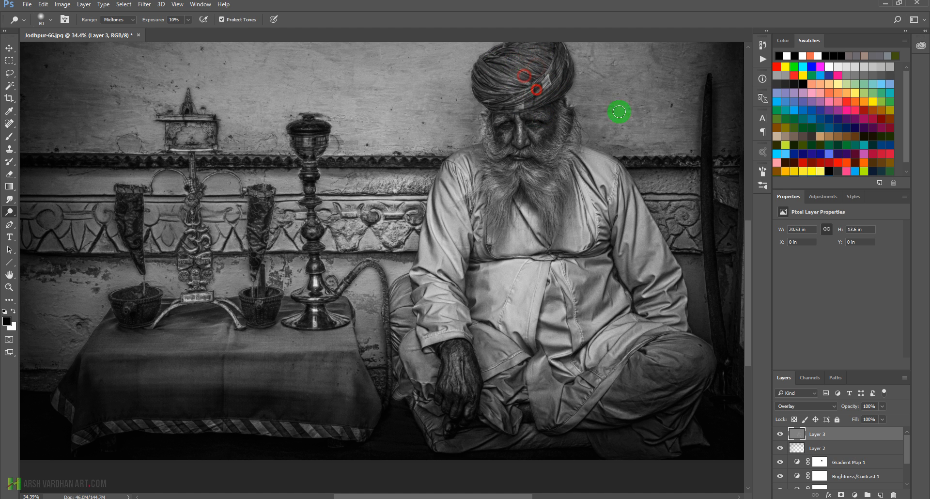
# Dodge the wall between the man's shoulder and the sword with a 500 px brush
pyautogui.press(']')
pyautogui.press(']')
pyautogui.press(']')
pyautogui.press(']')
pyautogui.press(']')
pyautogui.press(']')
pyautogui.press(']')
pyautogui.press(']')
pyautogui.press(']')
pyautogui.press(']')
pyautogui.moveTo(643, 130)
pyautogui.mouseDown()
pyautogui.moveTo(639, 170)
pyautogui.moveTo(663, 164)
pyautogui.moveTo(668, 213)
pyautogui.mouseUp()
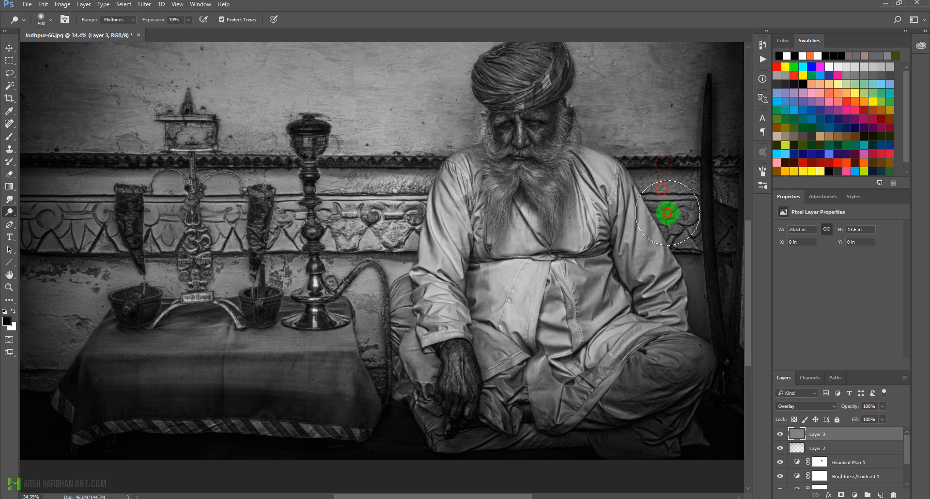
pyautogui.click(693, 264)
# Dodge the carved frieze and the ornaments around the hookah and metal stand with the 500 px brush
pyautogui.click(325, 259)
pyautogui.click(266, 200)
pyautogui.click(223, 190)
pyautogui.click(226, 197)
pyautogui.click(176, 227)
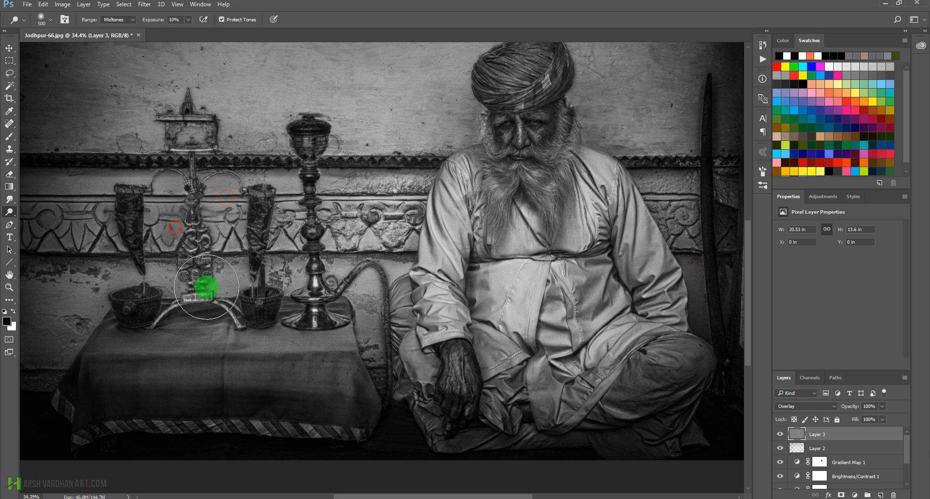
pyautogui.click(162, 238)
pyautogui.click(76, 253)
pyautogui.click(140, 202)
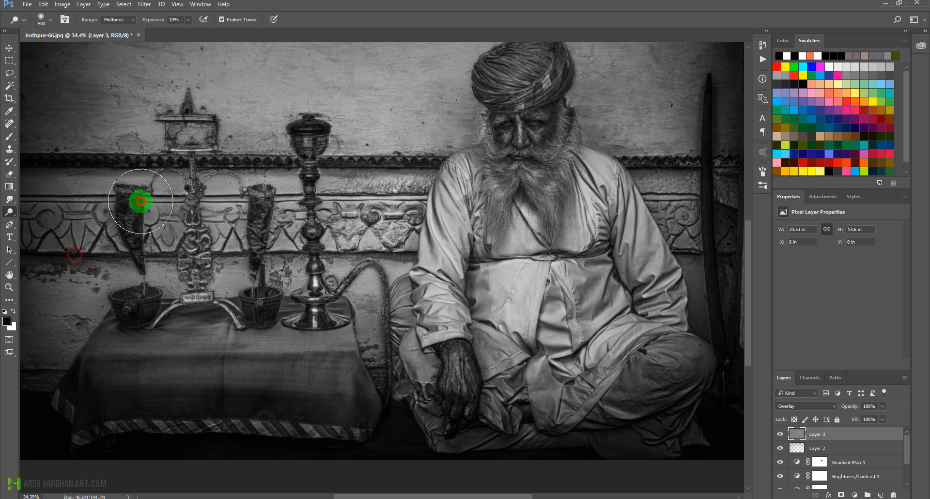
# Dodge the plain upper wall above the metal stand and hookah with the 500 px brush
pyautogui.click(150, 118)
pyautogui.click(147, 95)
pyautogui.click(284, 62)
pyautogui.click(226, 84)
pyautogui.click(328, 79)
pyautogui.click(347, 90)
pyautogui.click(368, 106)
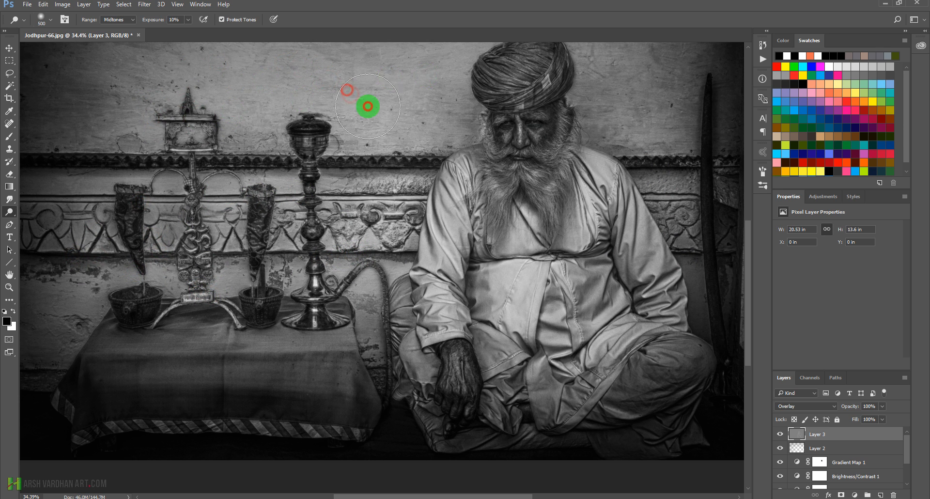
# Dodge the wall beside the hookah's base and the tablecloth with the 500 px brush
pyautogui.click(368, 321)
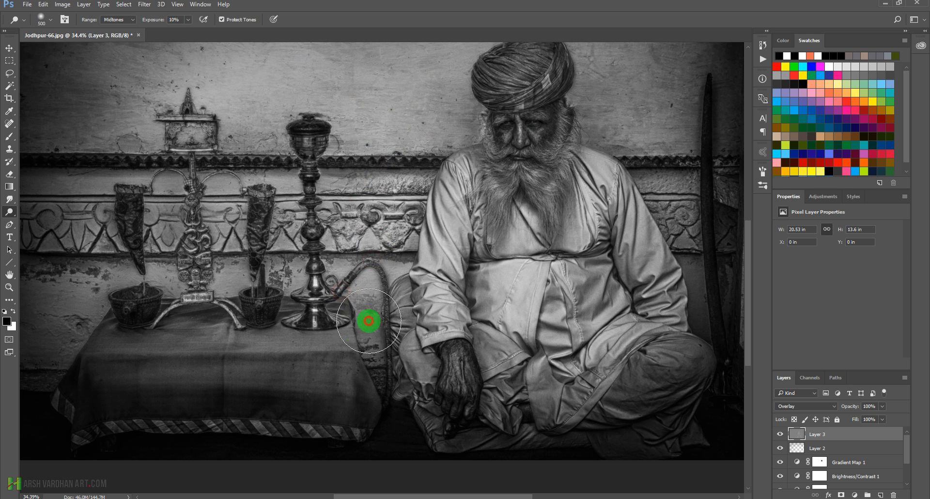
pyautogui.click(262, 353)
pyautogui.click(276, 364)
pyautogui.click(197, 365)
pyautogui.click(243, 364)
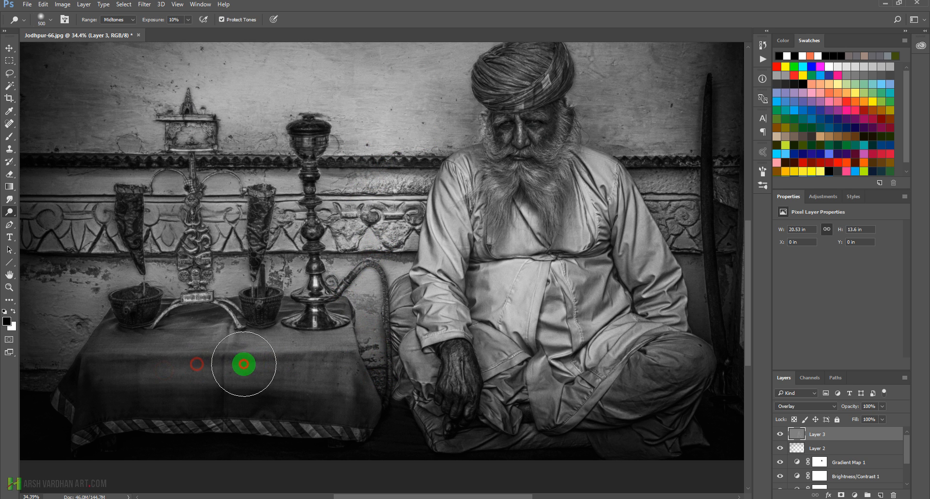
pyautogui.moveTo(243, 364); pyautogui.dragTo(328, 352)
pyautogui.moveTo(181, 357)
pyautogui.mouseDown()
pyautogui.moveTo(241, 364)
pyautogui.moveTo(210, 363)
pyautogui.mouseUp()
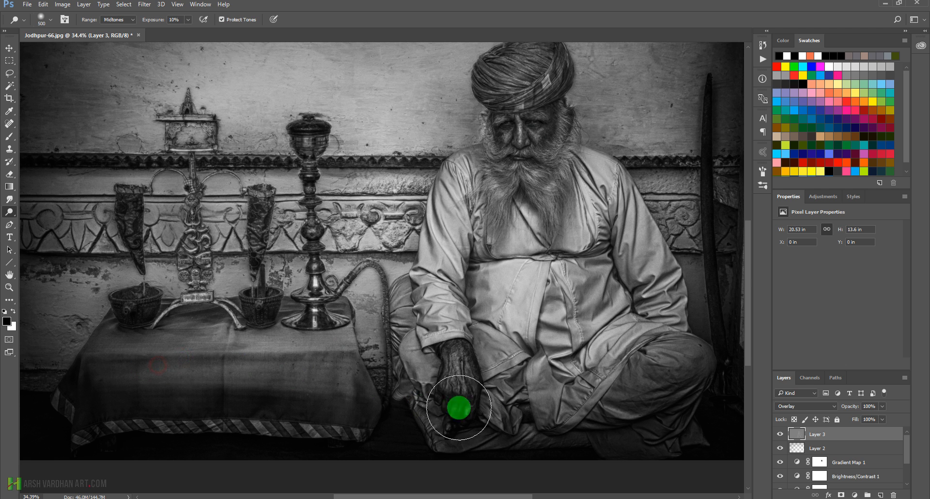
# Dodge the robe's bottom hem and the folded knee, reducing the brush size for the knee
pyautogui.click(473, 415)
pyautogui.moveTo(489, 440)
pyautogui.mouseDown()
pyautogui.moveTo(540, 437)
pyautogui.moveTo(531, 434)
pyautogui.mouseUp()
pyautogui.click(574, 431)
pyautogui.press('[')
pyautogui.moveTo(587, 415)
pyautogui.mouseDown()
pyautogui.moveTo(629, 383)
pyautogui.moveTo(637, 358)
pyautogui.mouseUp()
pyautogui.moveTo(609, 363); pyautogui.dragTo(585, 392)
pyautogui.press('[')
pyautogui.press('[')
pyautogui.press('[')
pyautogui.press('[')
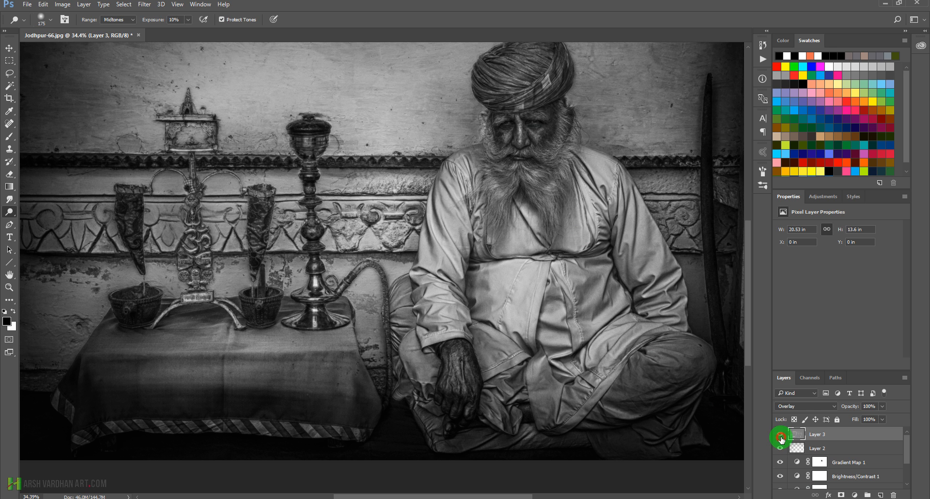
# Toggle Layer 3's visibility to compare the image with and without the dodging
pyautogui.click(780, 438)
pyautogui.click(781, 438)
pyautogui.click(780, 438)
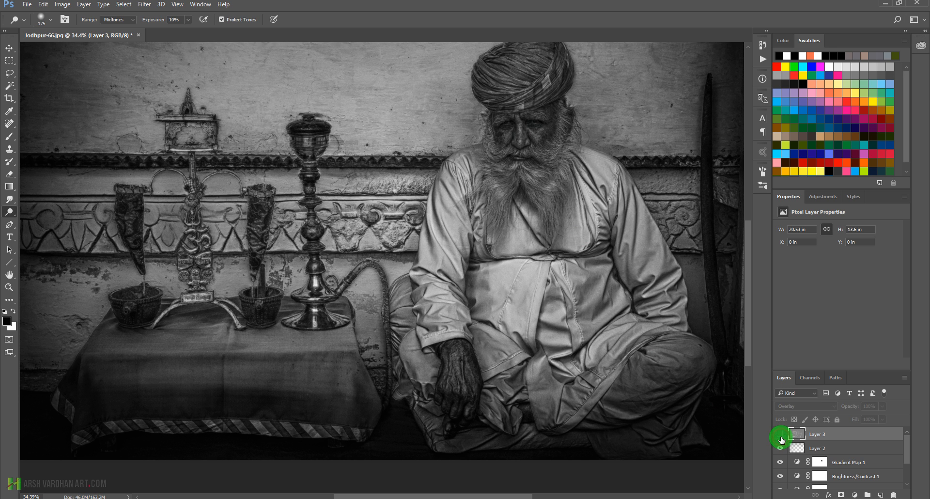
pyautogui.click(780, 437)
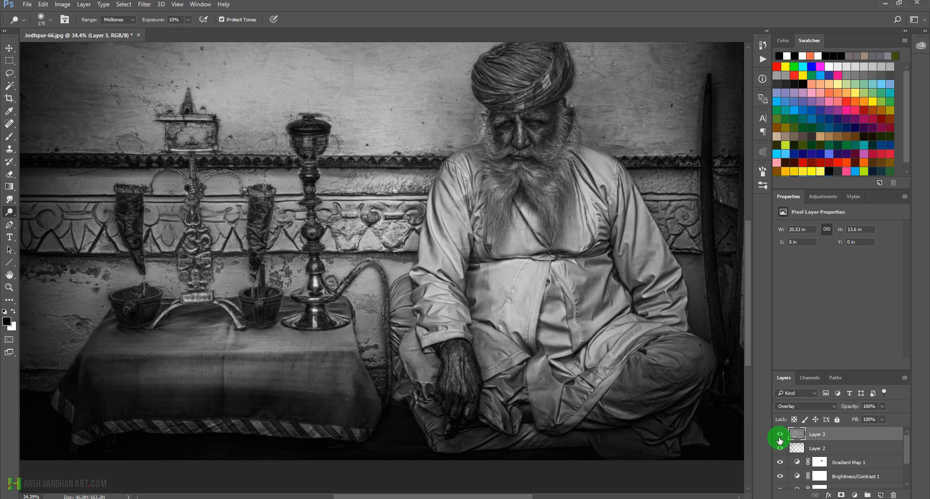
# Duplicate Layer 3 and set the copy's opacity to 63%
pyautogui.hotkey('ctrl', 'j')
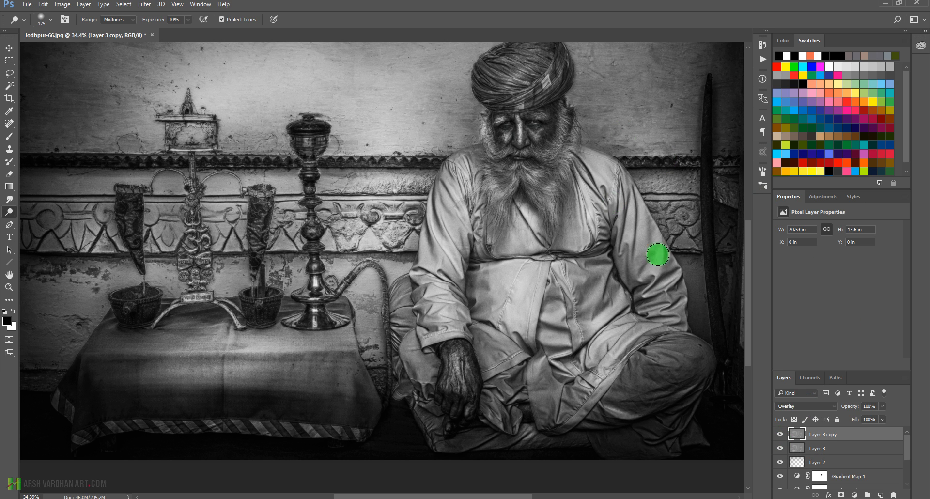
pyautogui.moveTo(557, 189); pyautogui.dragTo(545, 192)
pyautogui.moveTo(490, 213); pyautogui.dragTo(492, 216)
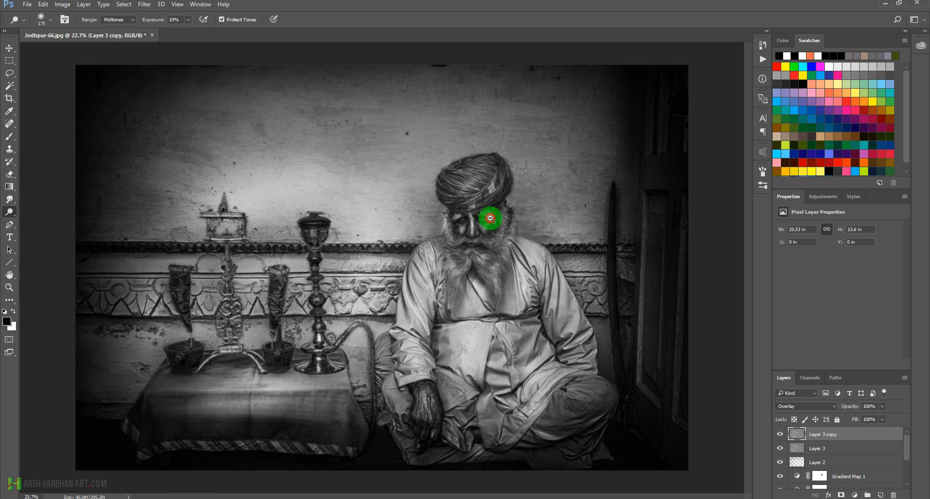
pyautogui.click(881, 406)
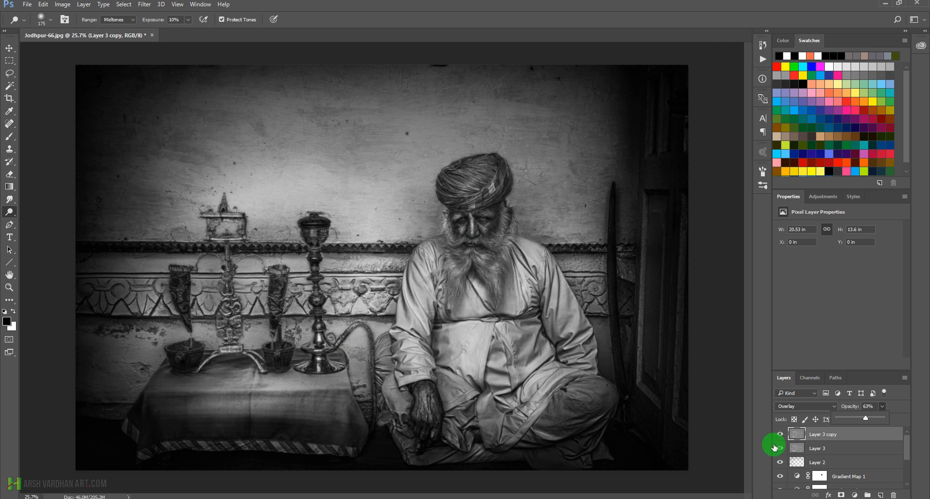
# Dodge the hookah, the metal stand and the tablecloth on Layer 3 copy with a 175 px brush
pyautogui.click(319, 338)
pyautogui.click(318, 333)
pyautogui.click(317, 319)
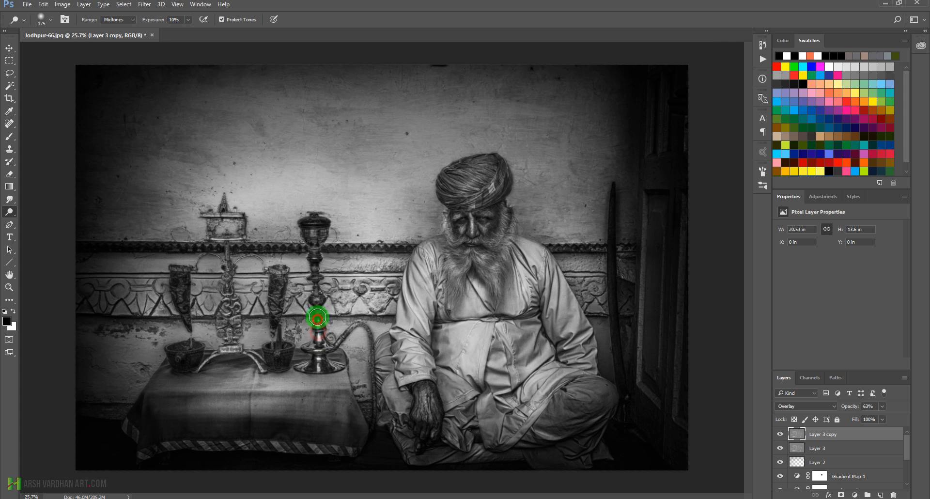
pyautogui.click(276, 329)
pyautogui.click(242, 319)
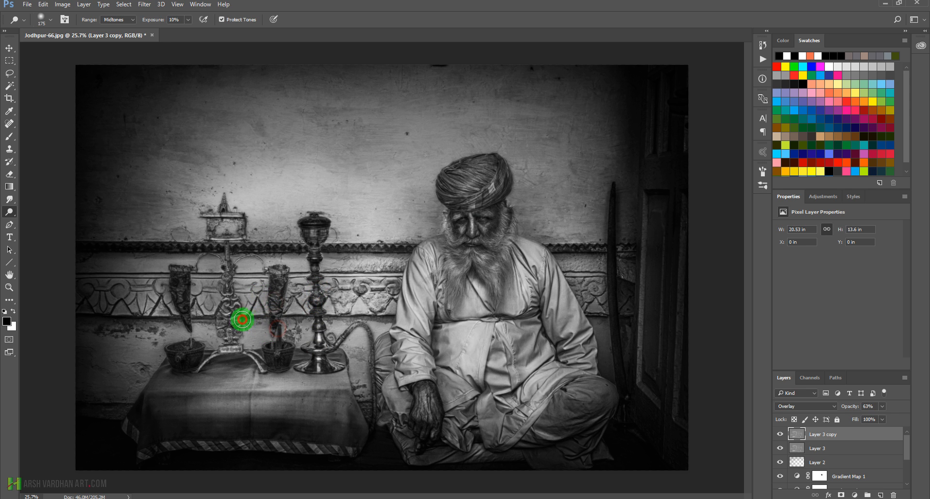
pyautogui.click(226, 320)
pyautogui.click(239, 336)
pyautogui.click(222, 381)
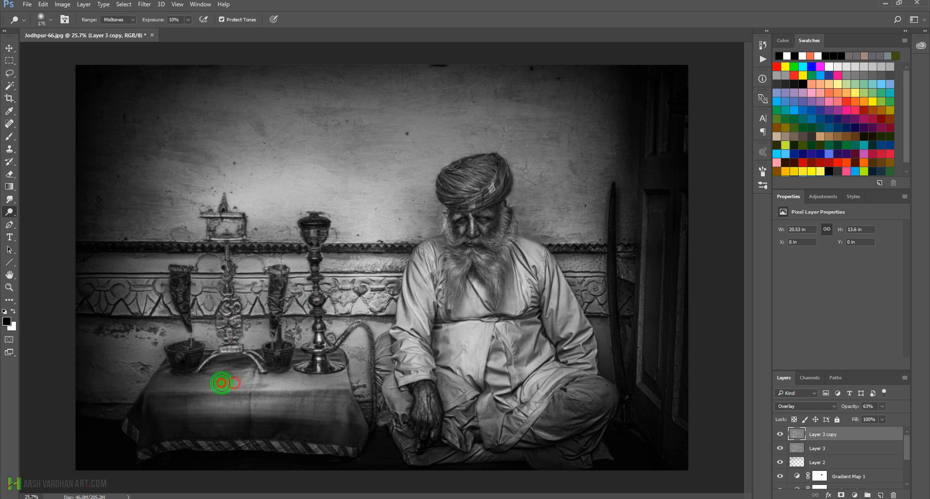
pyautogui.click(261, 384)
pyautogui.click(269, 378)
pyautogui.click(284, 377)
pyautogui.click(232, 348)
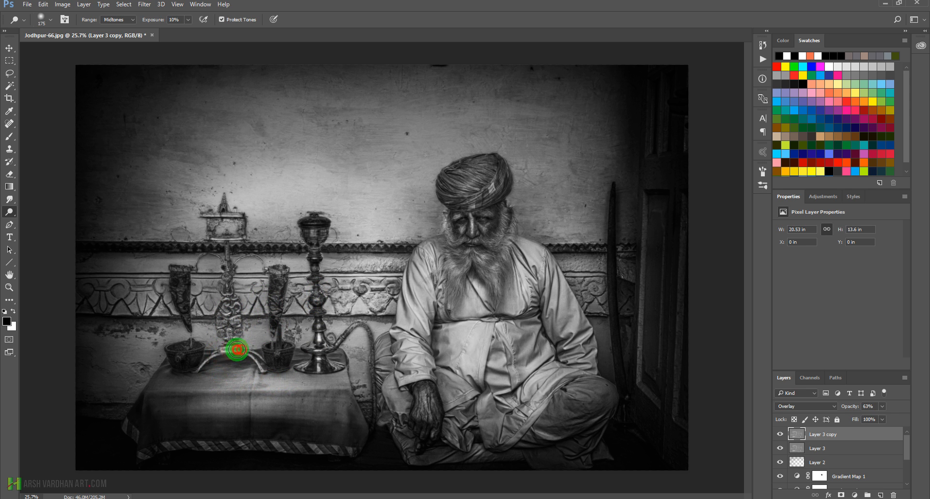
# Dodge both sides of the beard on Layer 3 copy with the 175 px brush
pyautogui.click(501, 268)
pyautogui.click(500, 271)
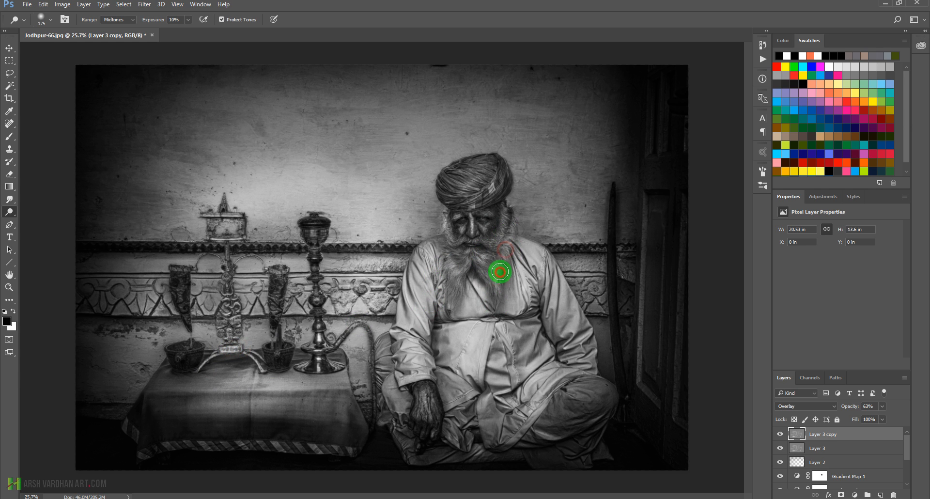
pyautogui.click(500, 289)
pyautogui.click(500, 302)
pyautogui.click(490, 268)
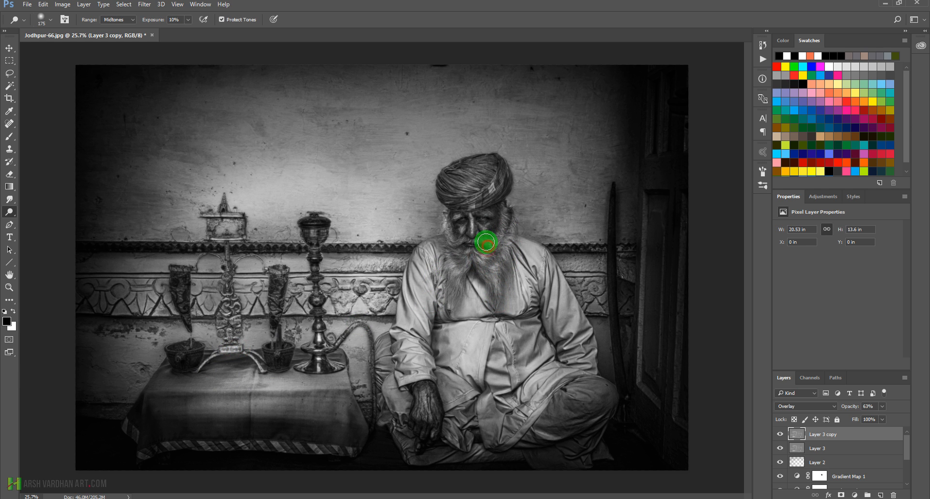
pyautogui.click(452, 256)
pyautogui.click(454, 277)
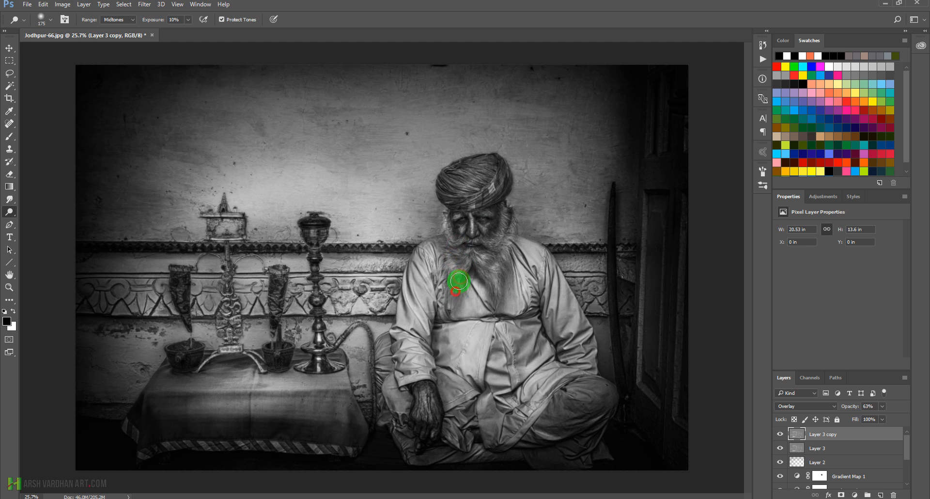
pyautogui.click(455, 310)
# Dodge the robe's front around the waist and the sleeve nearest the sword on Layer 3 copy
pyautogui.click(502, 324)
pyautogui.click(477, 309)
pyautogui.click(474, 331)
pyautogui.click(470, 328)
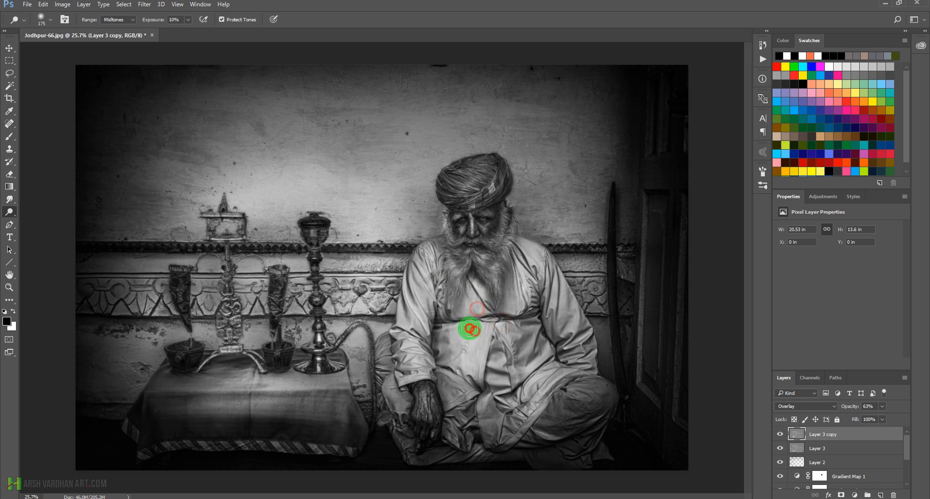
pyautogui.click(524, 338)
pyautogui.click(510, 318)
pyautogui.click(532, 302)
pyautogui.click(551, 291)
pyautogui.click(555, 309)
pyautogui.click(564, 324)
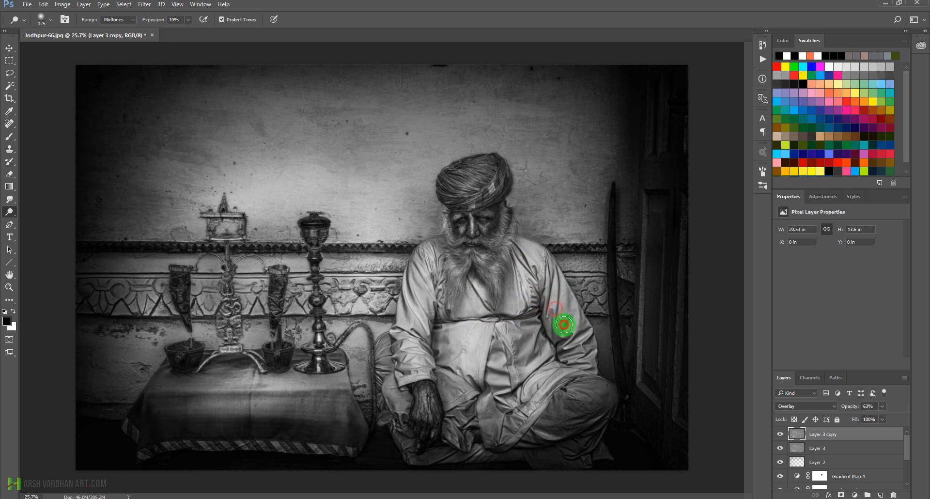
# Dodge the folded knee, the robe's bottom hem and the cloth around the resting hand
pyautogui.click(588, 395)
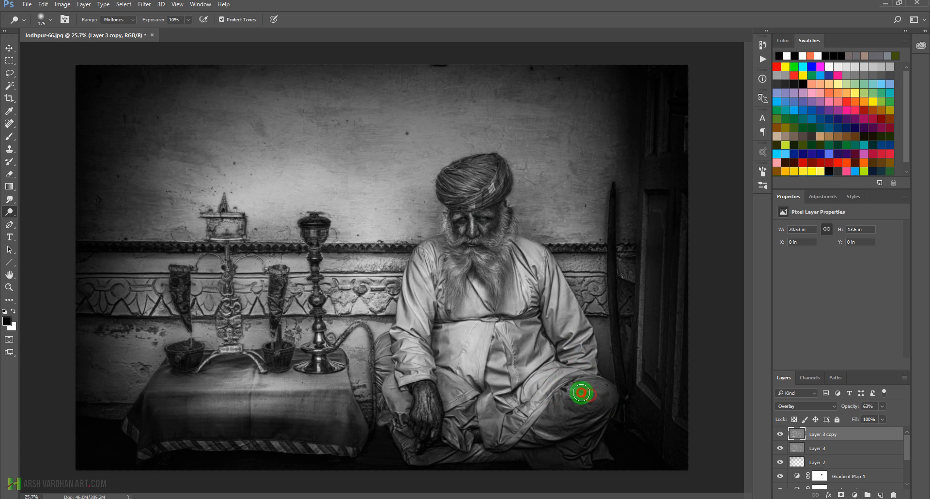
pyautogui.click(455, 439)
pyautogui.click(481, 455)
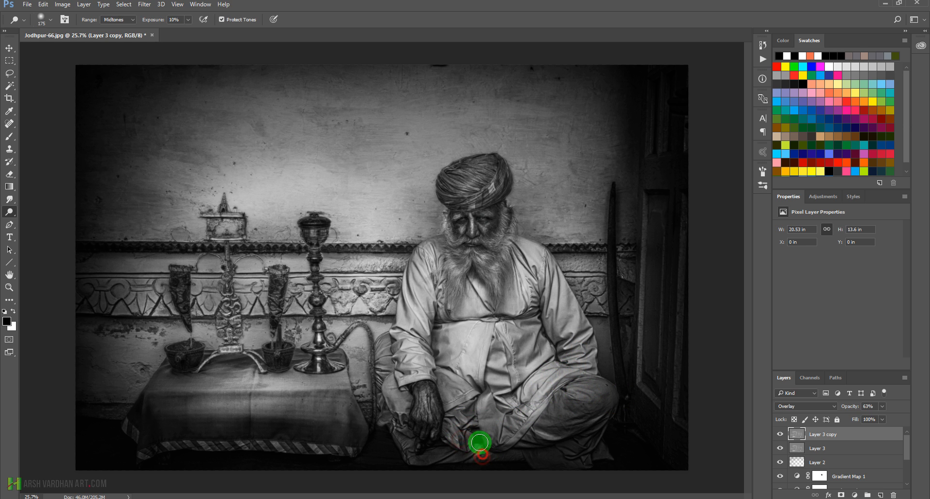
pyautogui.click(470, 457)
pyautogui.click(422, 455)
pyautogui.click(408, 442)
pyautogui.click(404, 420)
pyautogui.click(403, 402)
pyautogui.click(402, 391)
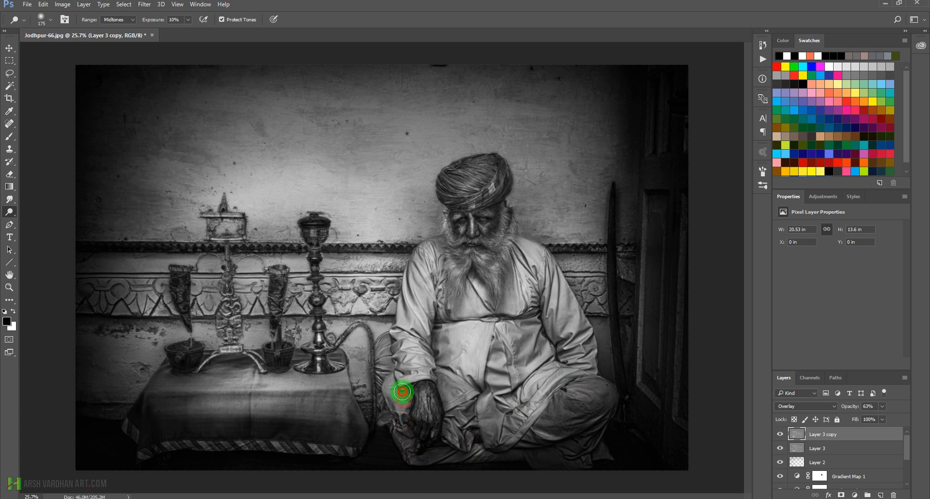
pyautogui.click(382, 339)
pyautogui.click(578, 352)
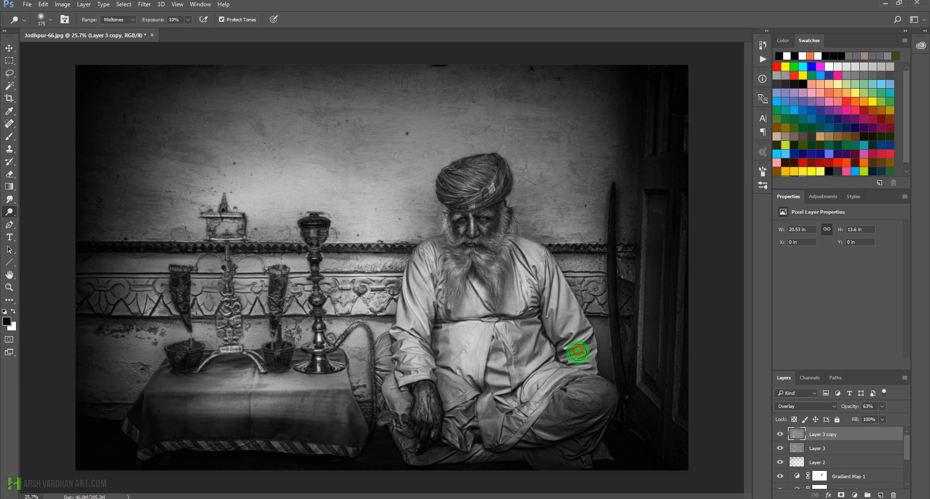
# Dodge the dark door beside the sword and the top of the plain wall on Layer 3 copy
pyautogui.click(629, 305)
pyautogui.click(656, 267)
pyautogui.click(645, 289)
pyautogui.click(648, 315)
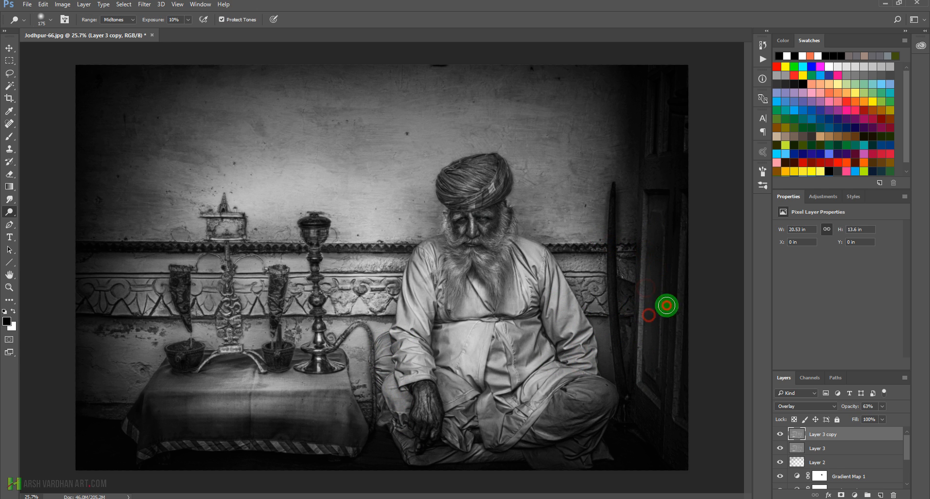
pyautogui.click(683, 272)
pyautogui.click(686, 299)
pyautogui.click(673, 394)
pyautogui.click(670, 354)
pyautogui.click(349, 107)
pyautogui.click(326, 90)
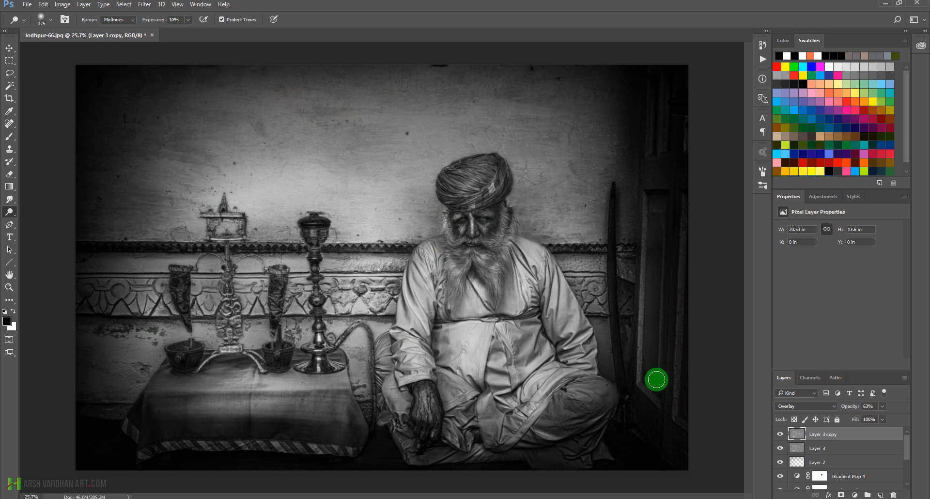
# Toggle Layer 3 copy's visibility to compare the image with and without its dodging
pyautogui.click(777, 435)
pyautogui.click(780, 436)
pyautogui.click(780, 436)
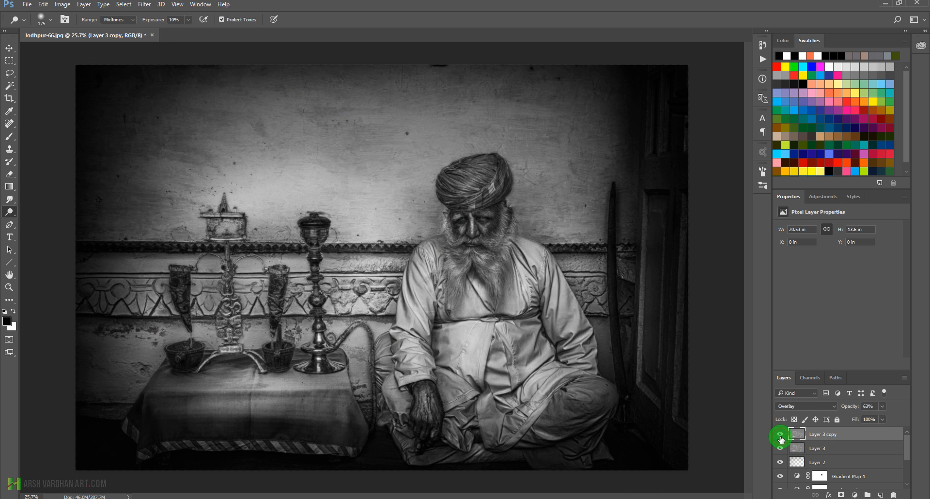
pyautogui.click(780, 436)
pyautogui.click(781, 436)
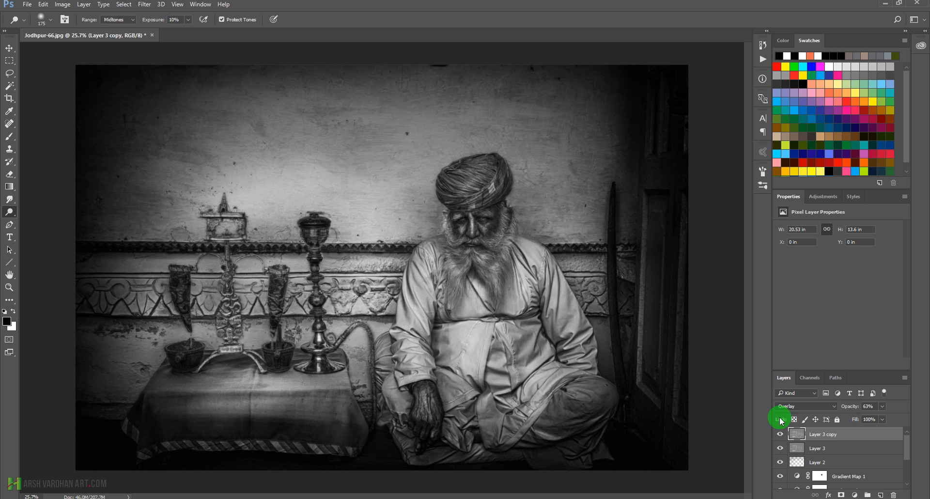
# Crop a thin strip off the top of the image, reducing its height to 12.73 in
pyautogui.press('c')
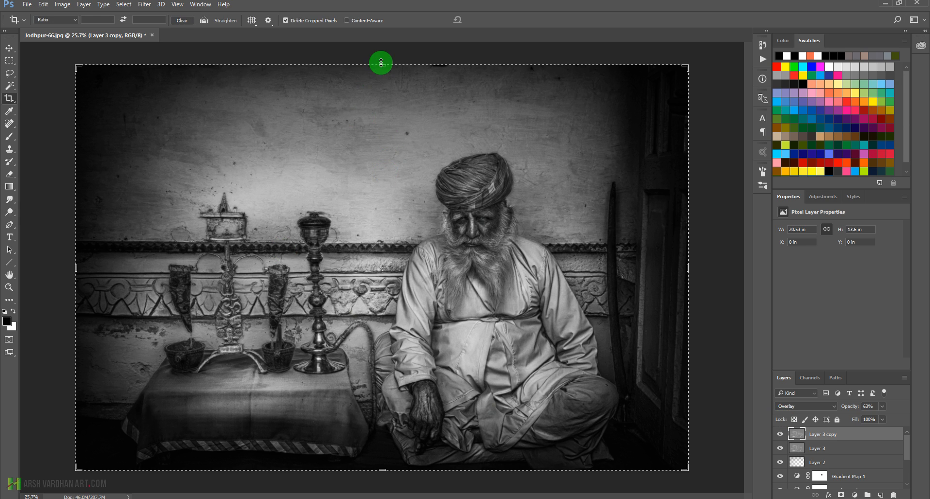
pyautogui.moveTo(380, 67); pyautogui.dragTo(380, 76)
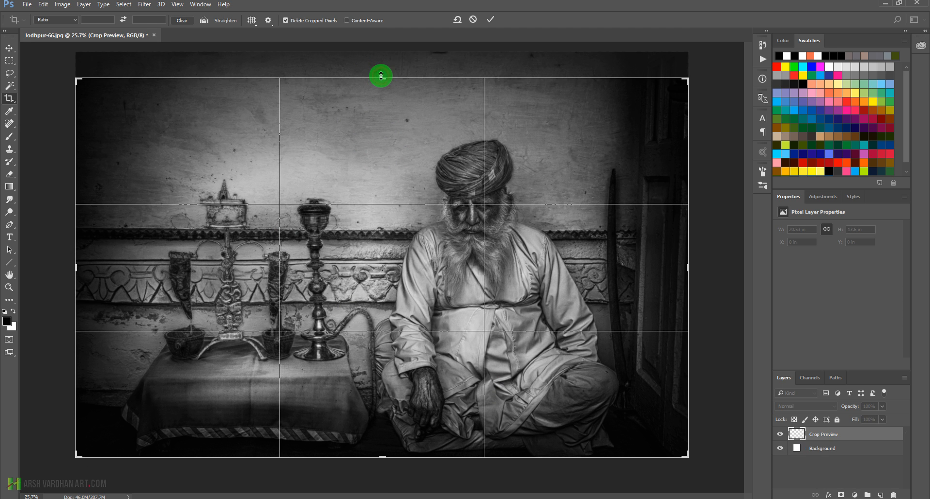
pyautogui.press('Return')
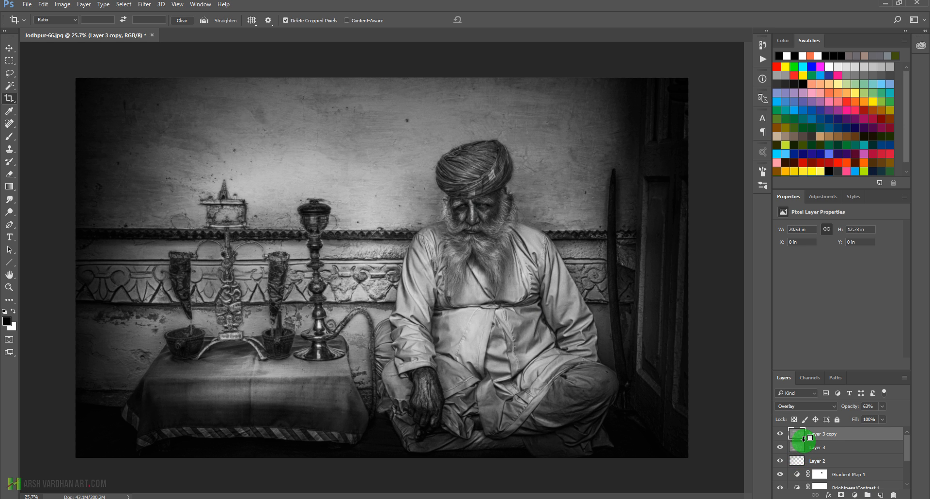
# Stamp all visible layers into a new top layer and set its blend mode to Linear Light
pyautogui.hotkey('ctrl', 'shift', 'alt', 'n')
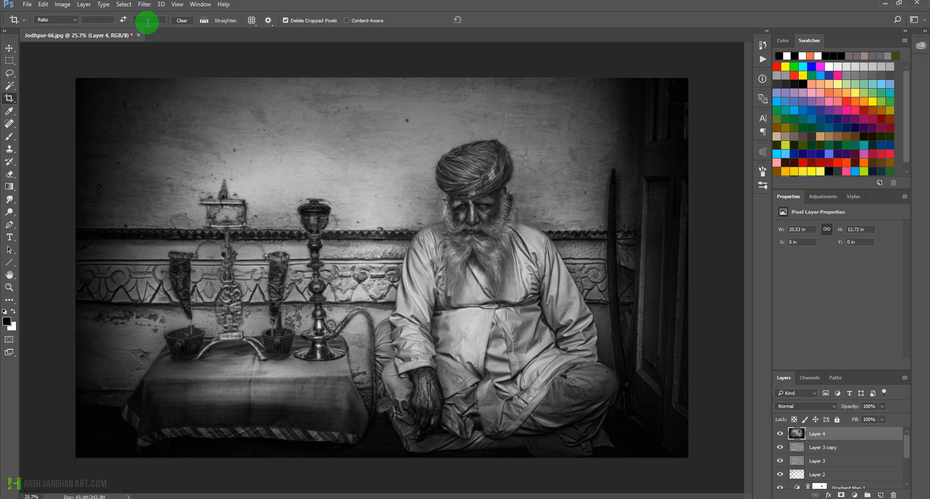
pyautogui.click(814, 406)
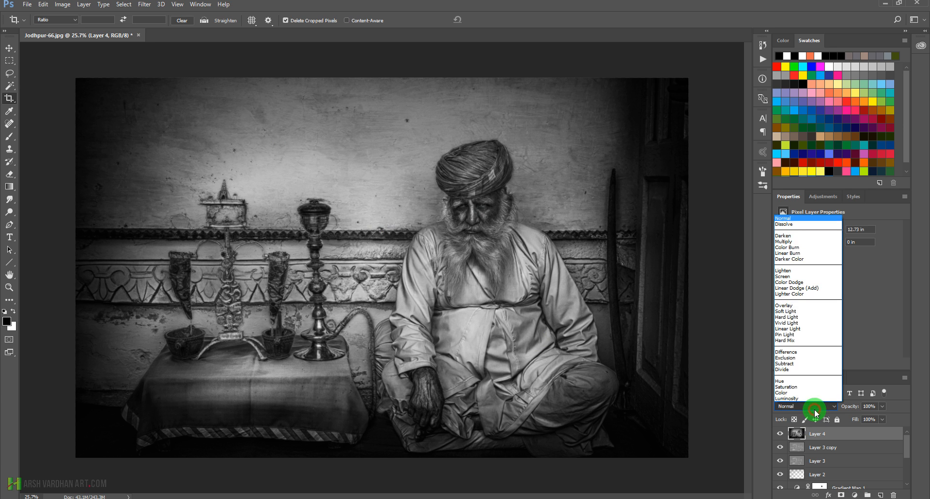
pyautogui.click(802, 328)
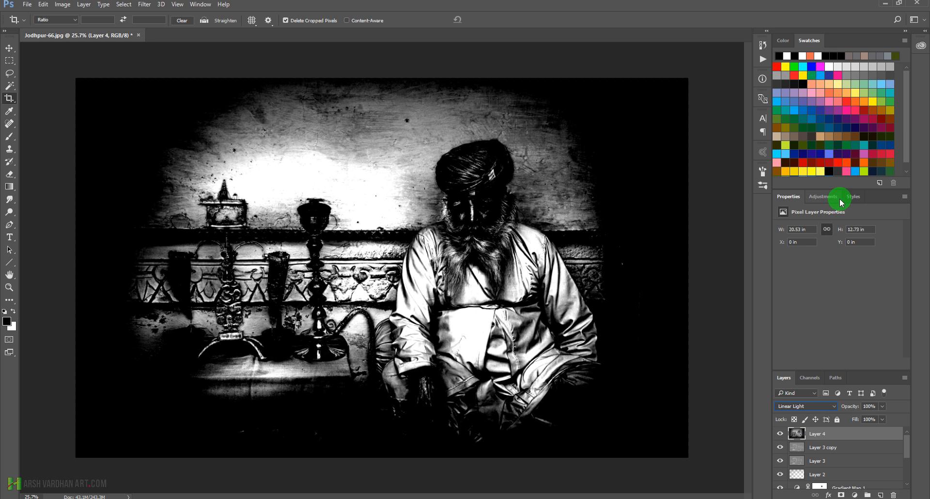
# Apply a High Pass filter with a radius of 2.5 pixels to Layer 4
pyautogui.click(144, 5)
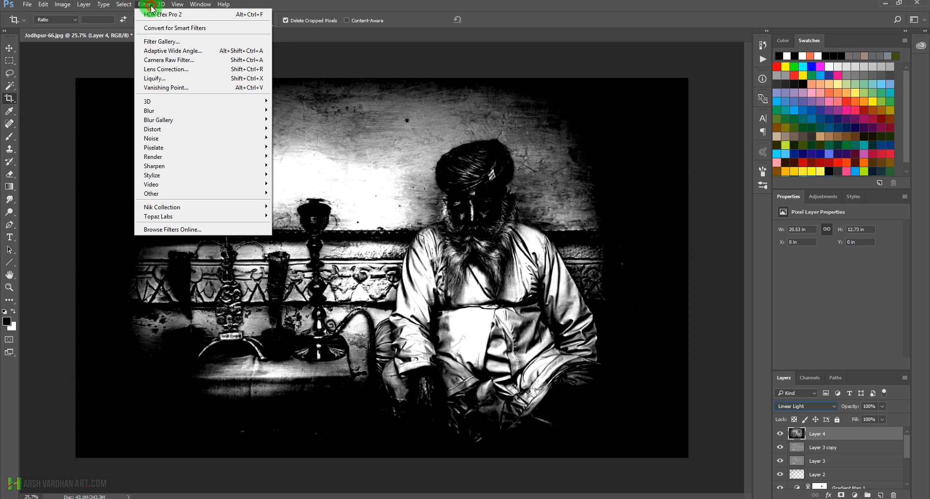
pyautogui.click(187, 194)
pyautogui.click(292, 202)
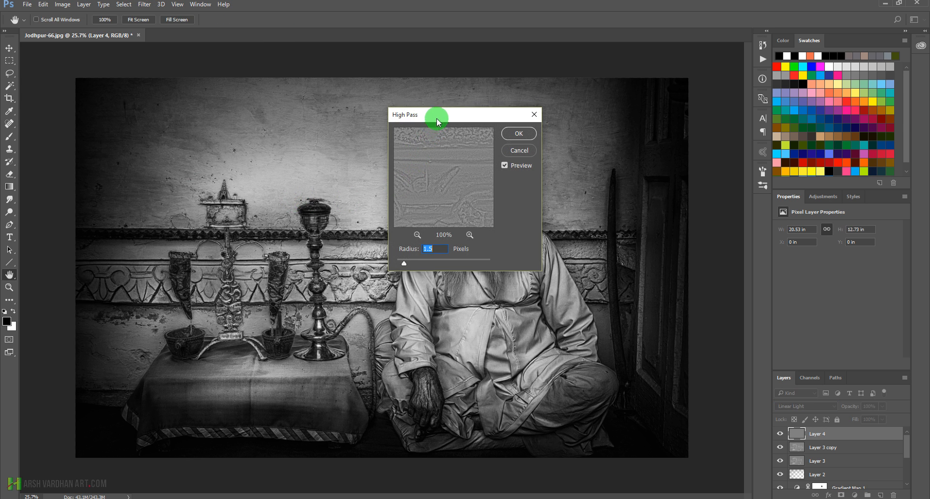
pyautogui.moveTo(437, 122); pyautogui.dragTo(668, 129)
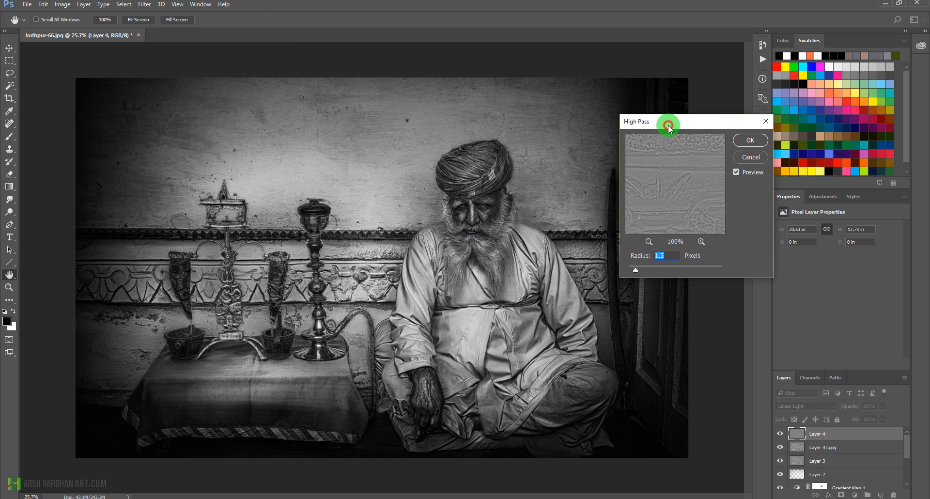
pyautogui.moveTo(636, 270)
pyautogui.mouseDown()
pyautogui.moveTo(662, 270)
pyautogui.moveTo(631, 273)
pyautogui.mouseUp()
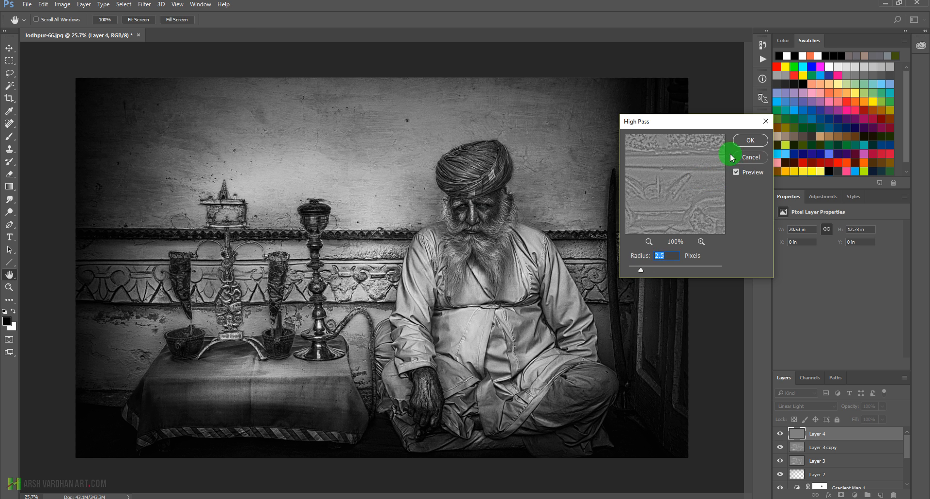
pyautogui.click(744, 141)
pyautogui.press('c')
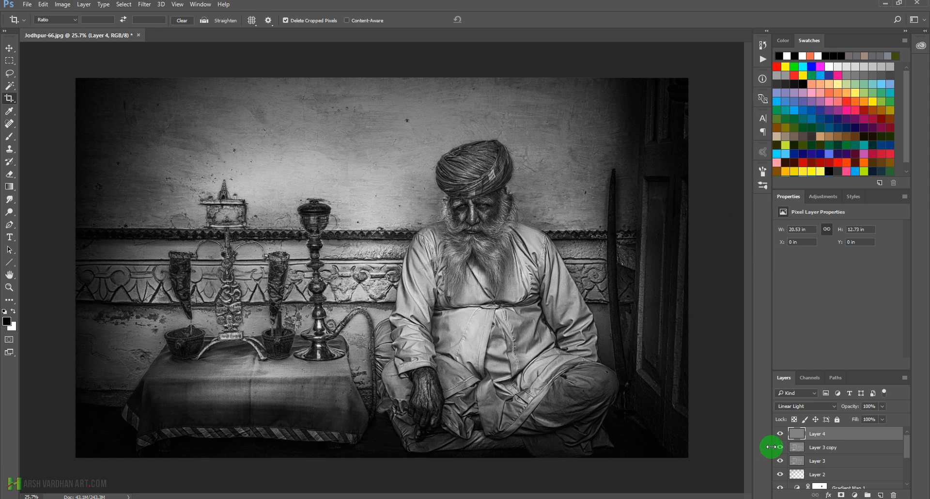
# Toggle Layer 4's visibility to compare the image with and without the High Pass sharpening
pyautogui.click(780, 435)
pyautogui.click(780, 435)
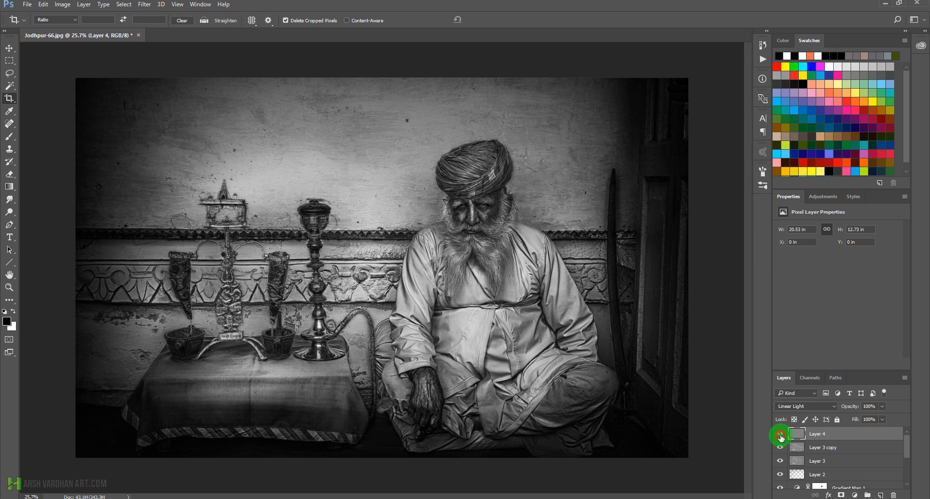
pyautogui.click(780, 434)
pyautogui.click(780, 434)
# Add a black mask to Layer 4 and set up a white brush at 48% opacity
pyautogui.click(842, 494)
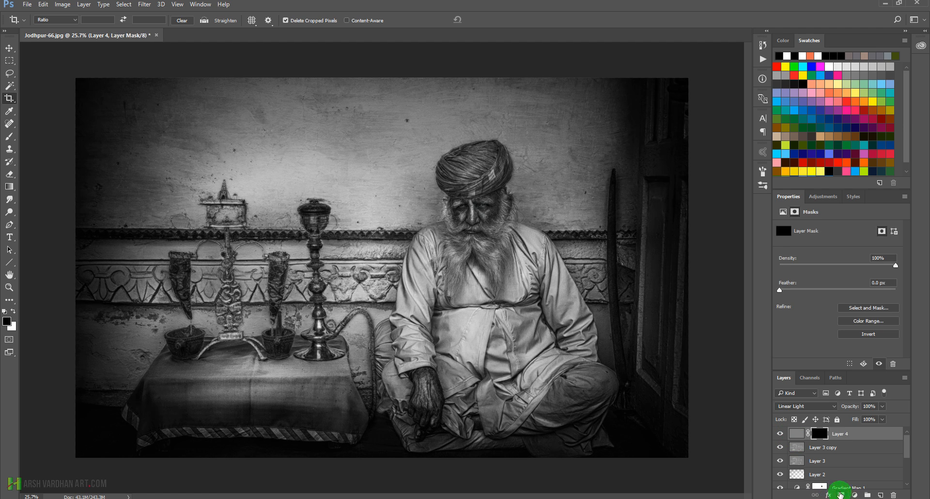
pyautogui.click(10, 136)
pyautogui.click(14, 312)
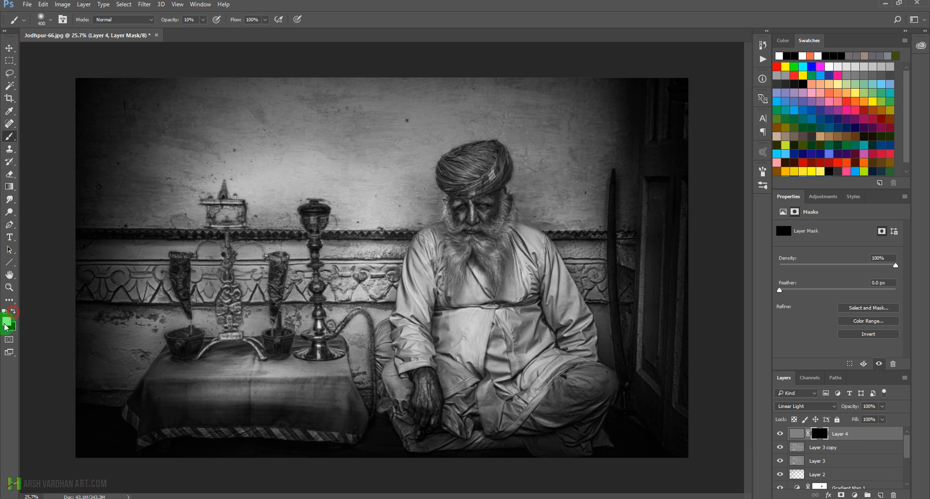
pyautogui.click(201, 23)
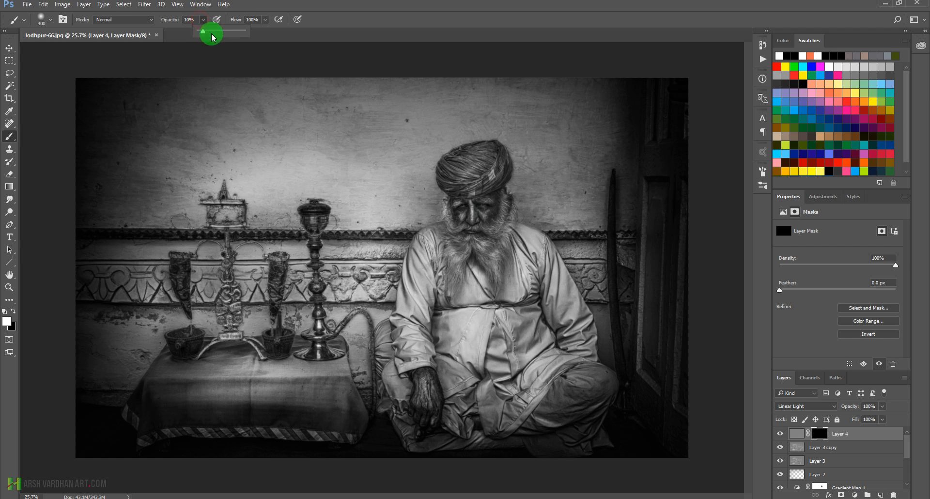
pyautogui.click(259, 6)
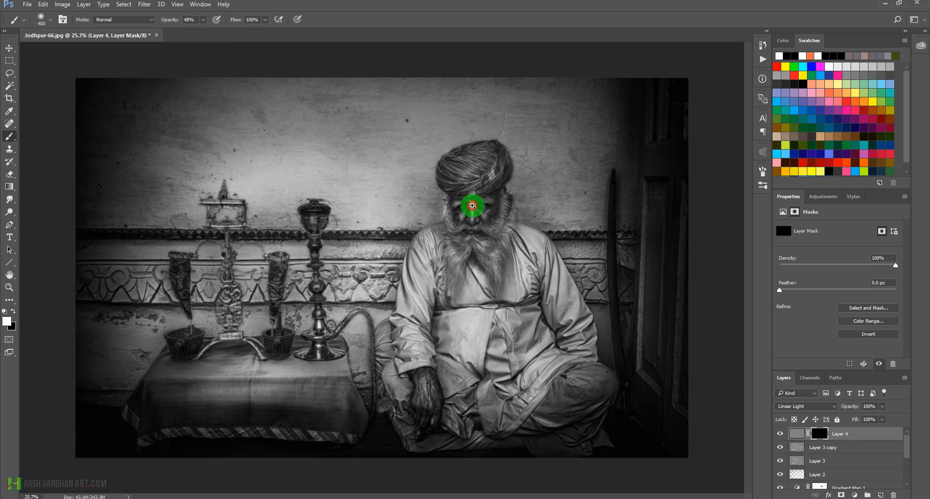
# Paint white on Layer 4's mask over the man's face with a smaller brush to reveal the sharpening
pyautogui.hotkey('ctrl', 'space')
pyautogui.moveTo(454, 192)
pyautogui.mouseDown()
pyautogui.moveTo(502, 227)
pyautogui.moveTo(478, 214)
pyautogui.moveTo(494, 224)
pyautogui.moveTo(480, 247)
pyautogui.moveTo(459, 222)
pyautogui.moveTo(453, 239)
pyautogui.mouseUp()
pyautogui.press('[')
pyautogui.press('[')
pyautogui.press('[')
pyautogui.press('[')
pyautogui.moveTo(492, 270)
pyautogui.mouseDown()
pyautogui.moveTo(504, 228)
pyautogui.moveTo(514, 236)
pyautogui.mouseUp()
pyautogui.moveTo(523, 261)
pyautogui.mouseDown()
pyautogui.moveTo(529, 221)
pyautogui.moveTo(526, 258)
pyautogui.mouseUp()
# Reveal the sharpening over the long beard by painting Layer 4's mask with a 250 px brush
pyautogui.press(']')
pyautogui.press(']')
pyautogui.moveTo(461, 305); pyautogui.dragTo(449, 376)
pyautogui.moveTo(459, 373); pyautogui.dragTo(469, 333)
pyautogui.moveTo(494, 304); pyautogui.dragTo(527, 294)
pyautogui.moveTo(527, 294)
pyautogui.mouseDown()
pyautogui.moveTo(545, 348)
pyautogui.moveTo(538, 353)
pyautogui.mouseUp()
# Paint Layer 4's mask over the side whiskers, the hair by the ear and the turban, reducing the brush to 200 px
pyautogui.moveTo(552, 277)
pyautogui.mouseDown()
pyautogui.moveTo(552, 217)
pyautogui.moveTo(537, 198)
pyautogui.mouseUp()
pyautogui.moveTo(519, 150)
pyautogui.mouseDown()
pyautogui.moveTo(463, 155)
pyautogui.moveTo(511, 129)
pyautogui.moveTo(453, 144)
pyautogui.moveTo(549, 134)
pyautogui.moveTo(524, 158)
pyautogui.moveTo(450, 152)
pyautogui.moveTo(489, 178)
pyautogui.moveTo(511, 177)
pyautogui.mouseUp()
pyautogui.moveTo(546, 178); pyautogui.dragTo(559, 203)
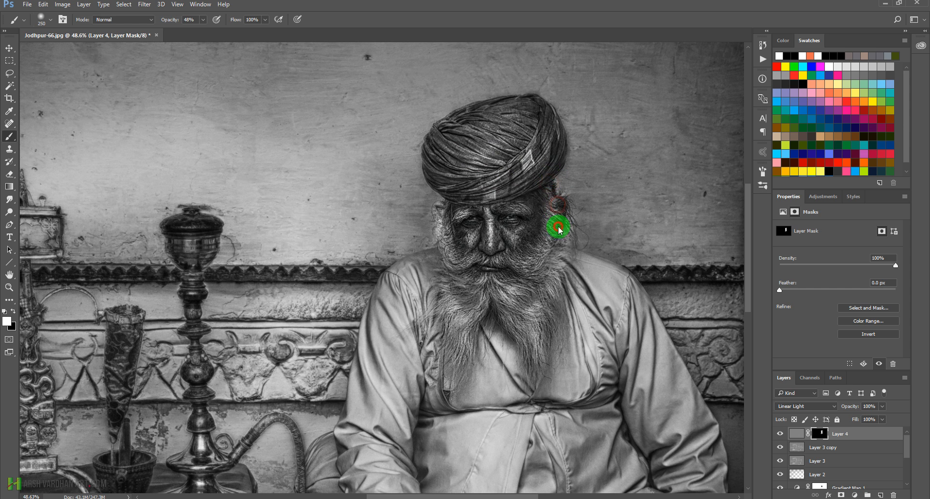
pyautogui.press('[')
pyautogui.click(473, 151)
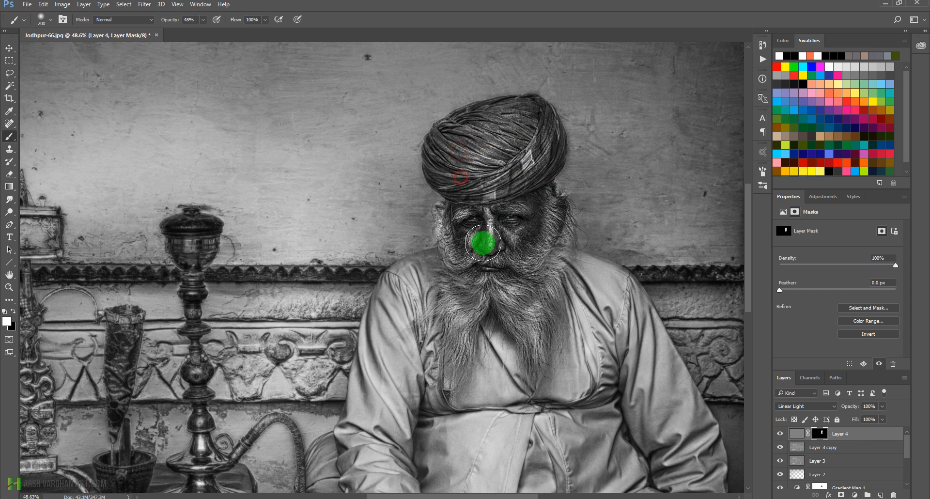
# Reveal the sharpening on the man's resting hand by painting it white on Layer 4's mask
pyautogui.moveTo(492, 283); pyautogui.dragTo(479, 209)
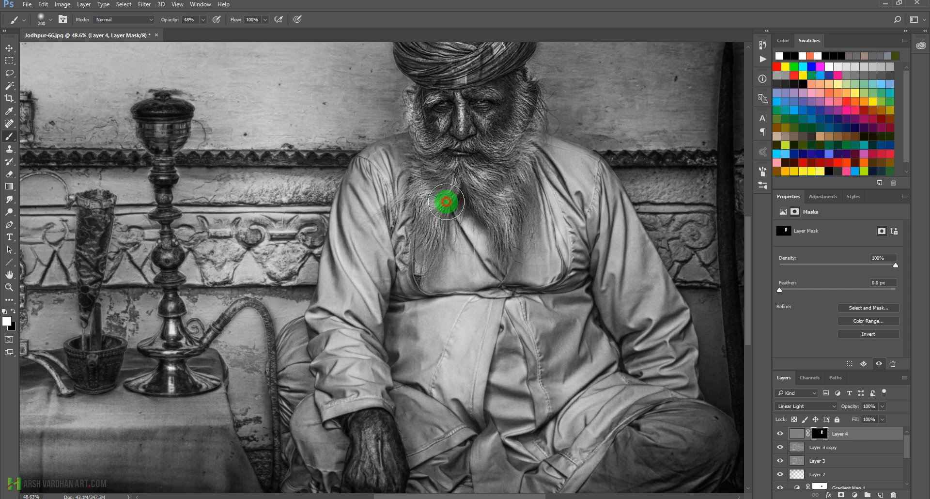
pyautogui.moveTo(395, 386); pyautogui.dragTo(413, 253)
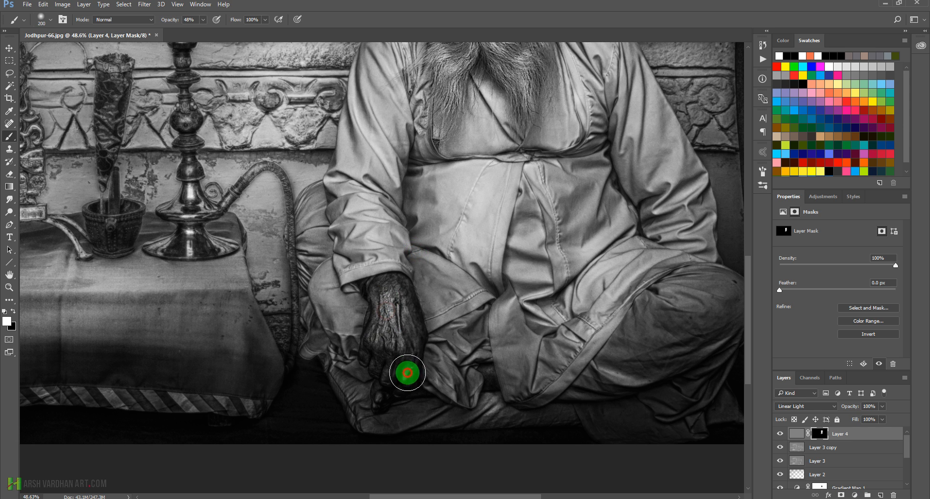
pyautogui.moveTo(407, 373)
pyautogui.mouseDown()
pyautogui.moveTo(405, 313)
pyautogui.moveTo(386, 342)
pyautogui.mouseUp()
# Paint Layer 4's mask over the hookah's bowl, stem and base and along its curved hose
pyautogui.moveTo(445, 274); pyautogui.dragTo(469, 389)
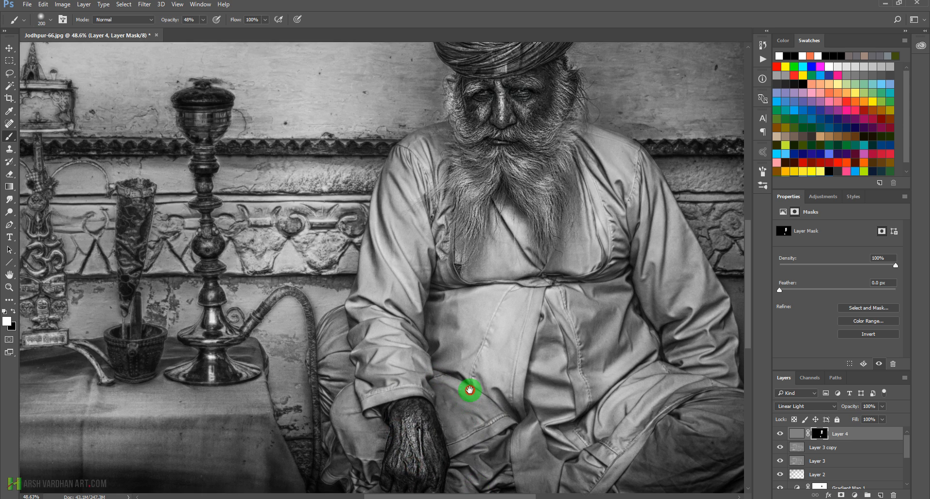
pyautogui.moveTo(469, 223); pyautogui.dragTo(468, 294)
pyautogui.moveTo(368, 274); pyautogui.dragTo(602, 241)
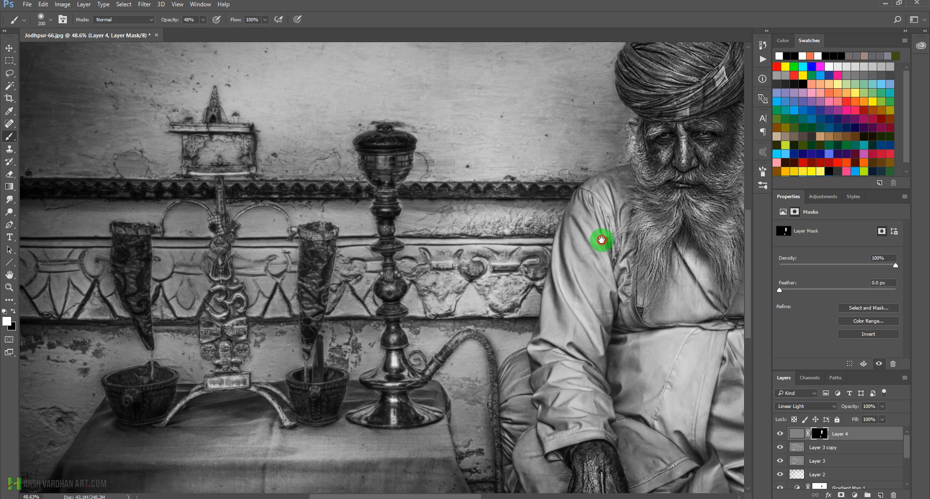
pyautogui.moveTo(430, 213); pyautogui.dragTo(475, 206)
pyautogui.moveTo(439, 157)
pyautogui.mouseDown()
pyautogui.moveTo(449, 302)
pyautogui.moveTo(441, 375)
pyautogui.moveTo(452, 403)
pyautogui.mouseUp()
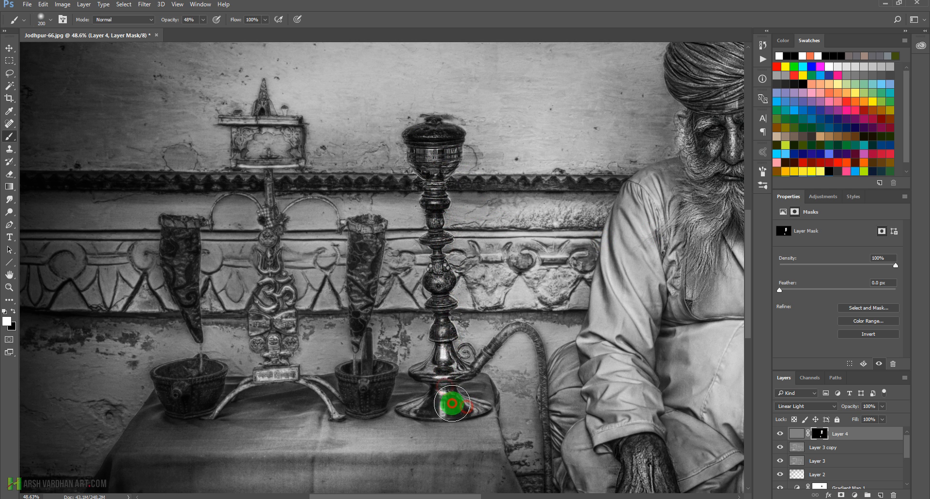
pyautogui.moveTo(545, 369)
pyautogui.mouseDown()
pyautogui.moveTo(548, 430)
pyautogui.moveTo(534, 302)
pyautogui.moveTo(535, 401)
pyautogui.mouseUp()
# Reveal the sharpening on the hanging cones, the baskets and the ornate metal stand on the table
pyautogui.moveTo(417, 293)
pyautogui.mouseDown()
pyautogui.moveTo(426, 373)
pyautogui.moveTo(439, 392)
pyautogui.mouseUp()
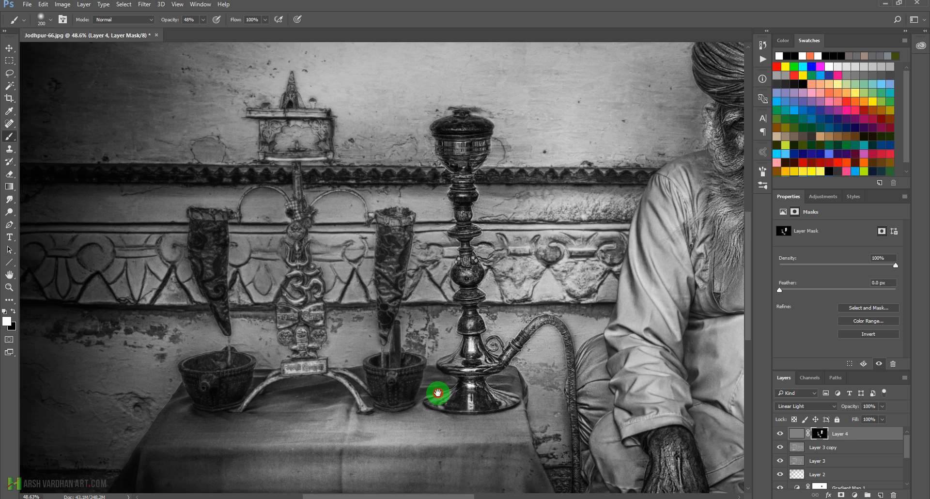
pyautogui.moveTo(392, 221); pyautogui.dragTo(392, 386)
pyautogui.moveTo(291, 341)
pyautogui.mouseDown()
pyautogui.moveTo(297, 225)
pyautogui.moveTo(254, 188)
pyautogui.moveTo(202, 288)
pyautogui.moveTo(218, 339)
pyautogui.moveTo(208, 370)
pyautogui.moveTo(239, 398)
pyautogui.moveTo(319, 378)
pyautogui.moveTo(391, 388)
pyautogui.mouseUp()
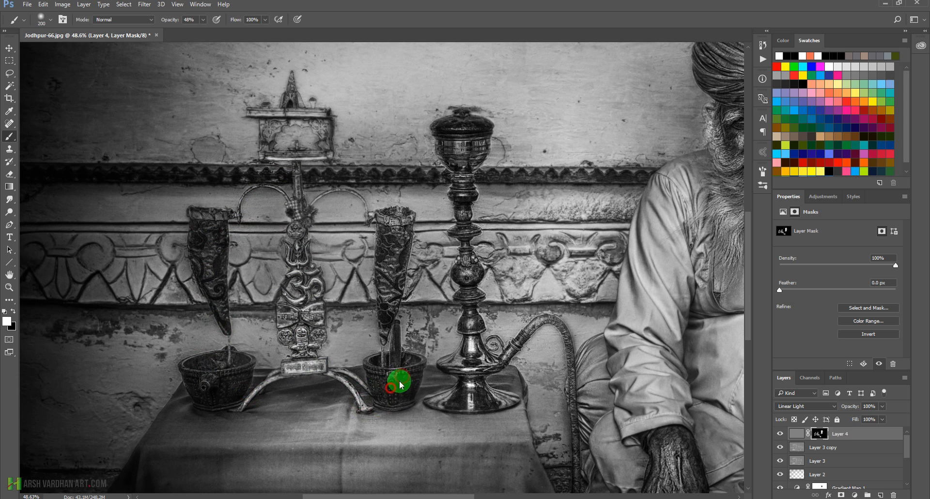
pyautogui.moveTo(464, 369)
pyautogui.mouseDown()
pyautogui.moveTo(436, 361)
pyautogui.moveTo(394, 250)
pyautogui.moveTo(388, 281)
pyautogui.mouseUp()
pyautogui.moveTo(294, 251); pyautogui.dragTo(286, 139)
pyautogui.moveTo(375, 165); pyautogui.dragTo(388, 218)
# Paint more of the face into Layer 4's mask and toggle the layer to compare the sharpening
pyautogui.moveTo(561, 199); pyautogui.dragTo(353, 216)
pyautogui.moveTo(595, 312); pyautogui.dragTo(536, 261)
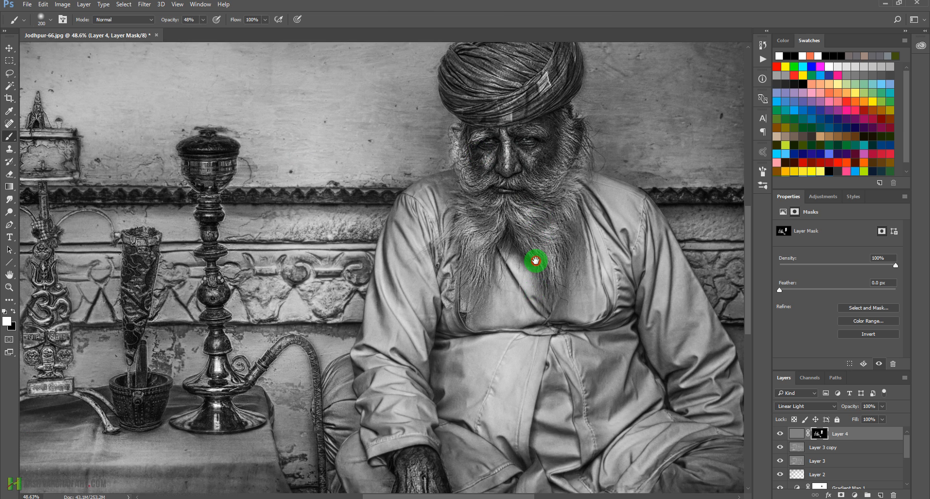
pyautogui.moveTo(556, 151)
pyautogui.mouseDown()
pyautogui.moveTo(556, 211)
pyautogui.moveTo(519, 250)
pyautogui.moveTo(516, 174)
pyautogui.moveTo(540, 245)
pyautogui.mouseUp()
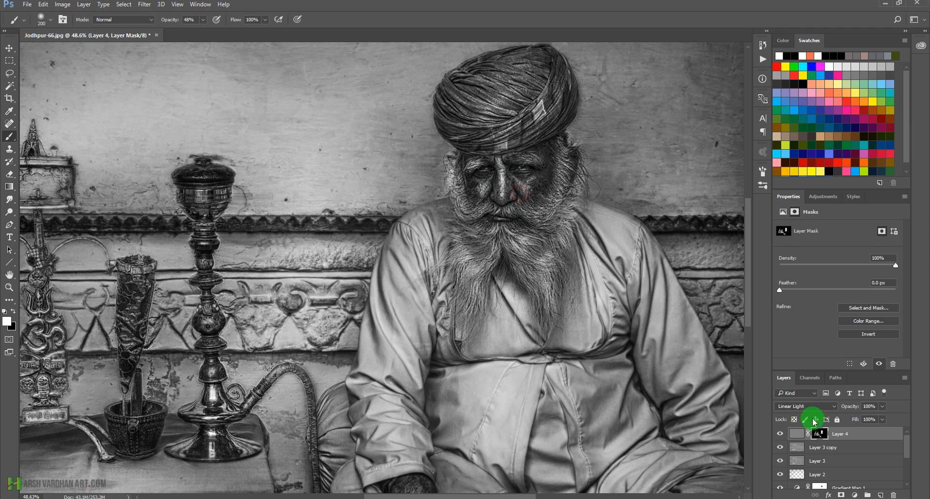
pyautogui.click(780, 434)
pyautogui.scroll(-3, 598, 334)
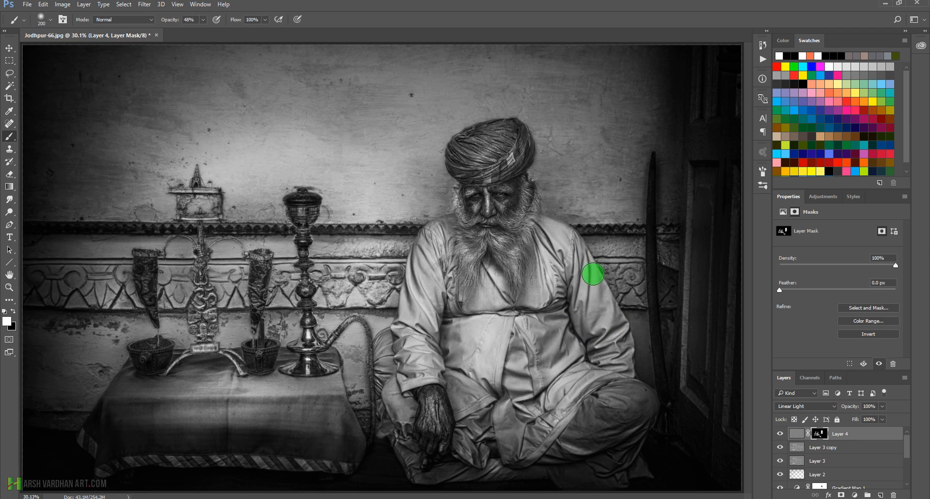
# Group all layers above the Background, from Layer 4 down to Layer 1
pyautogui.scroll(-3, 868, 439)
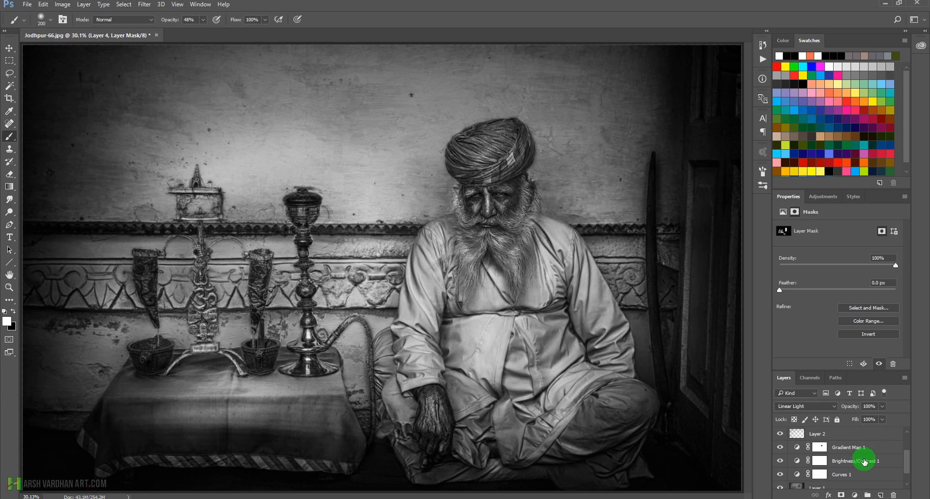
pyautogui.keyDown('shift'); pyautogui.click(832, 470); pyautogui.keyUp('shift')
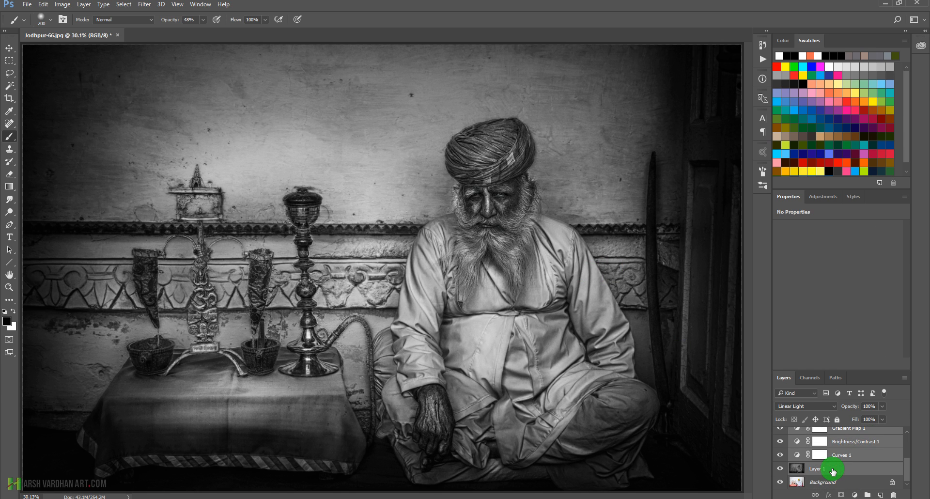
pyautogui.hotkey('ctrl', 'g')
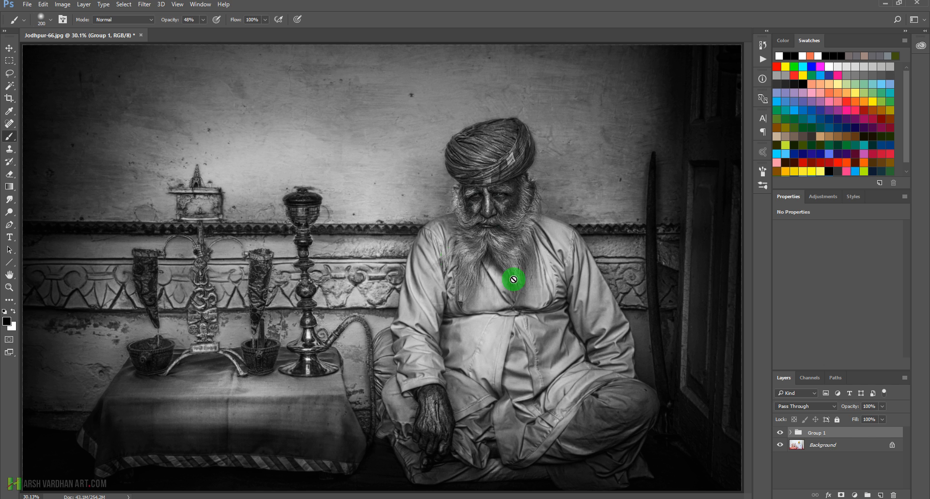
# Switch to a full-screen view to inspect the edited portrait
pyautogui.press('f')
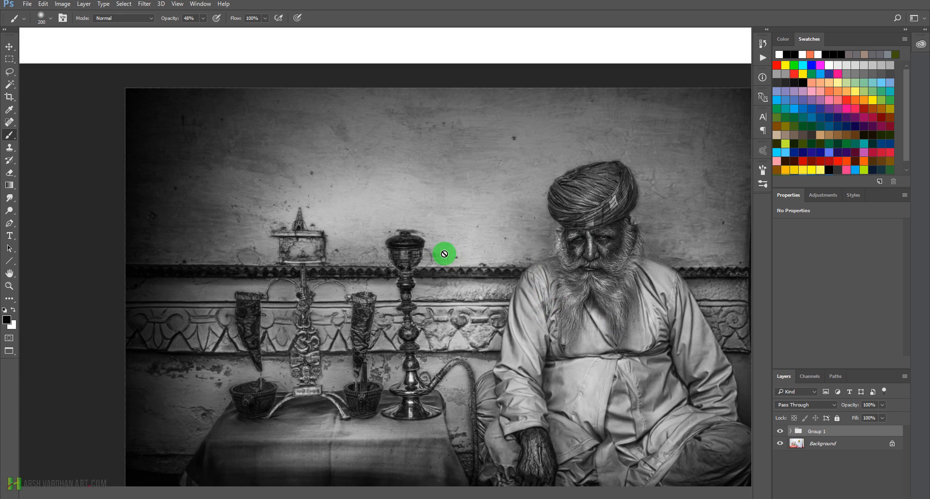